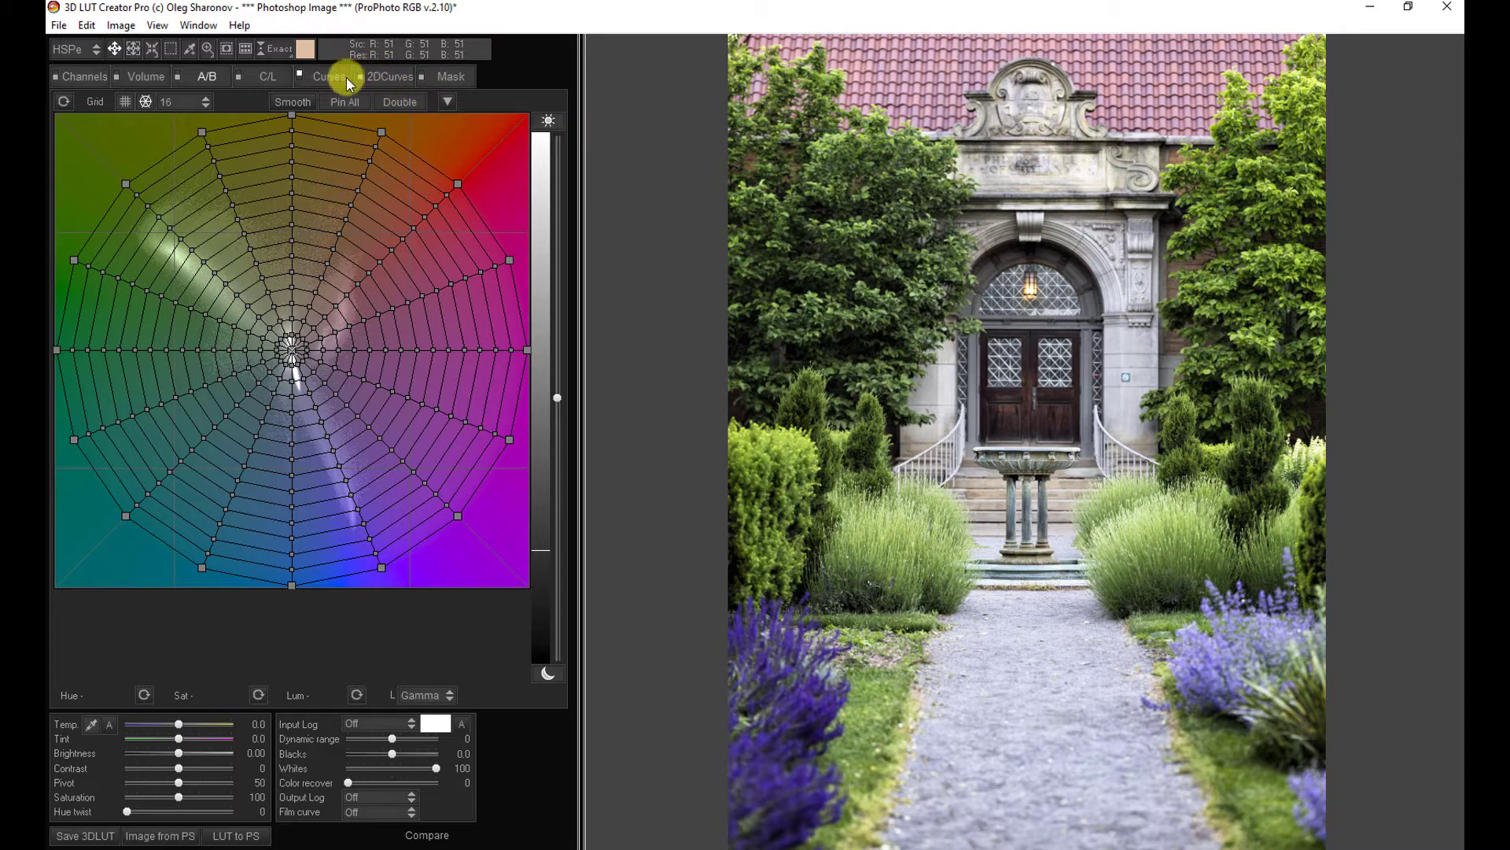
Step: Open the curves controls and brighten the image by raising a midtone point on the Master curve to about 102 / 173
left_click(326, 75)
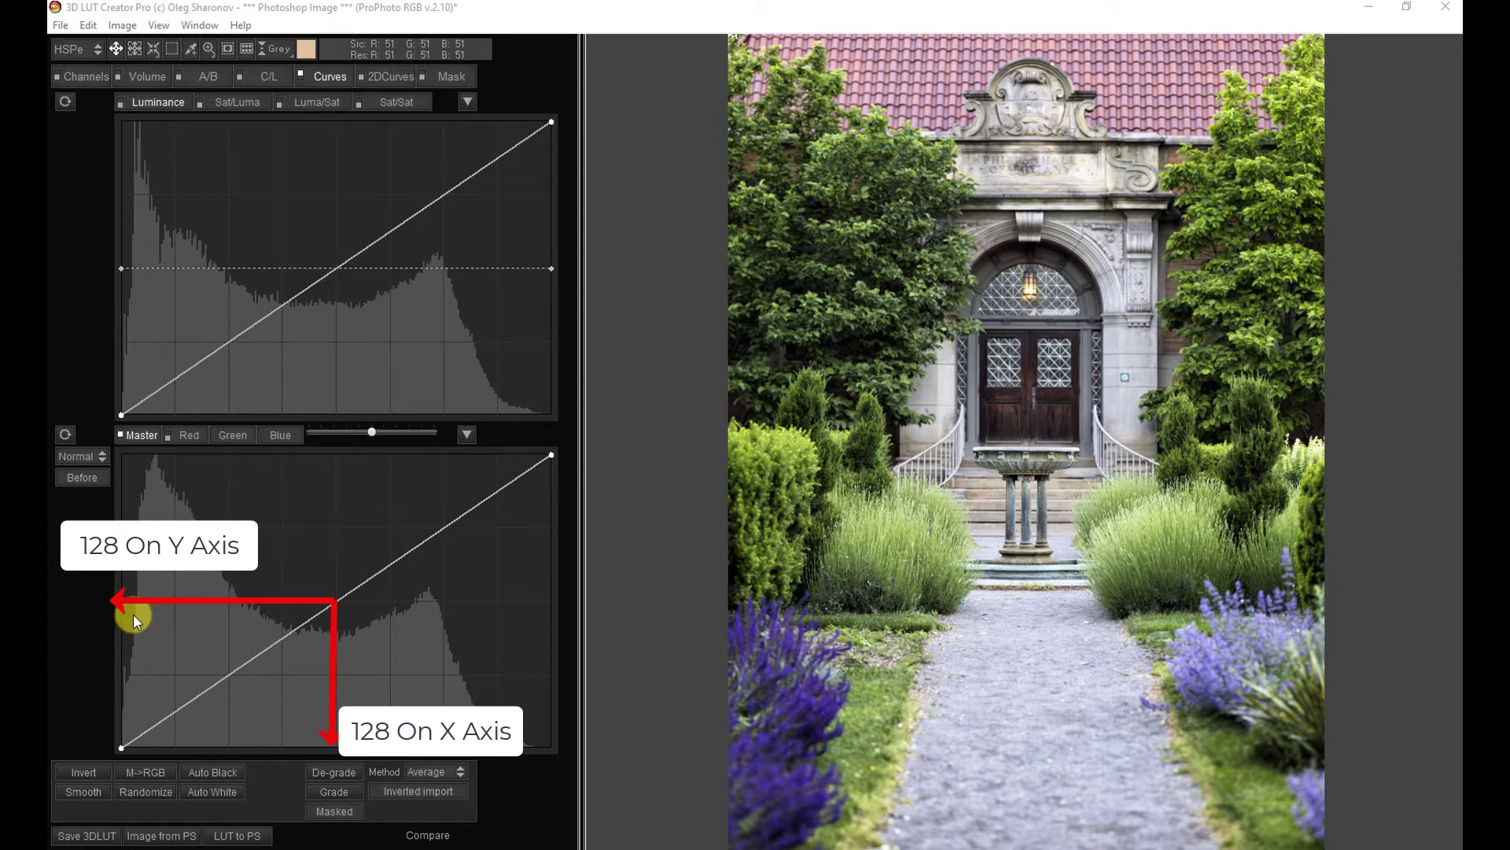
left_click(312, 616)
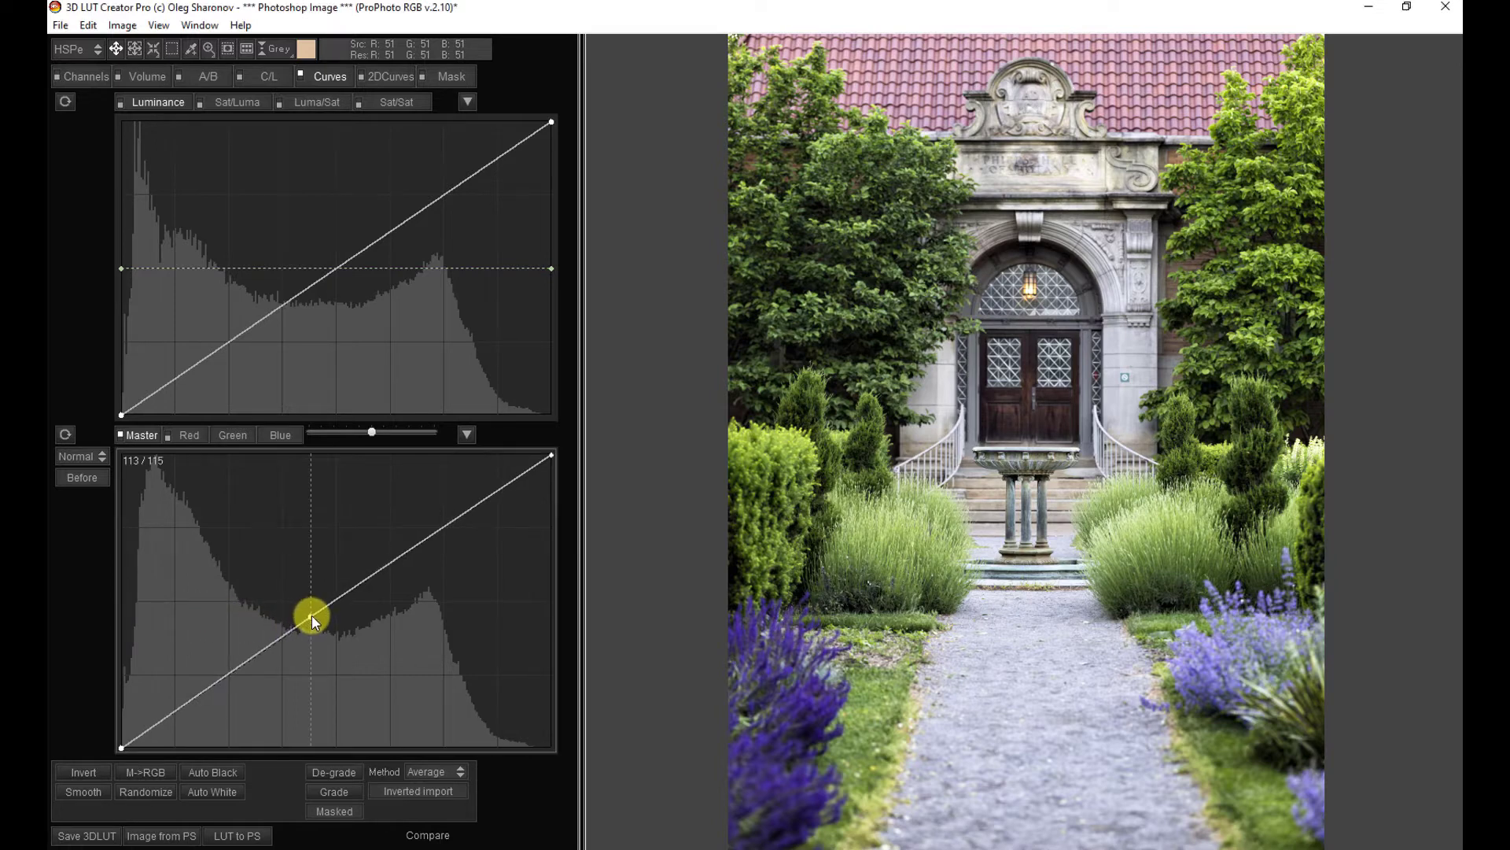
key("Left")
left_click_drag(310, 615, 294, 546)
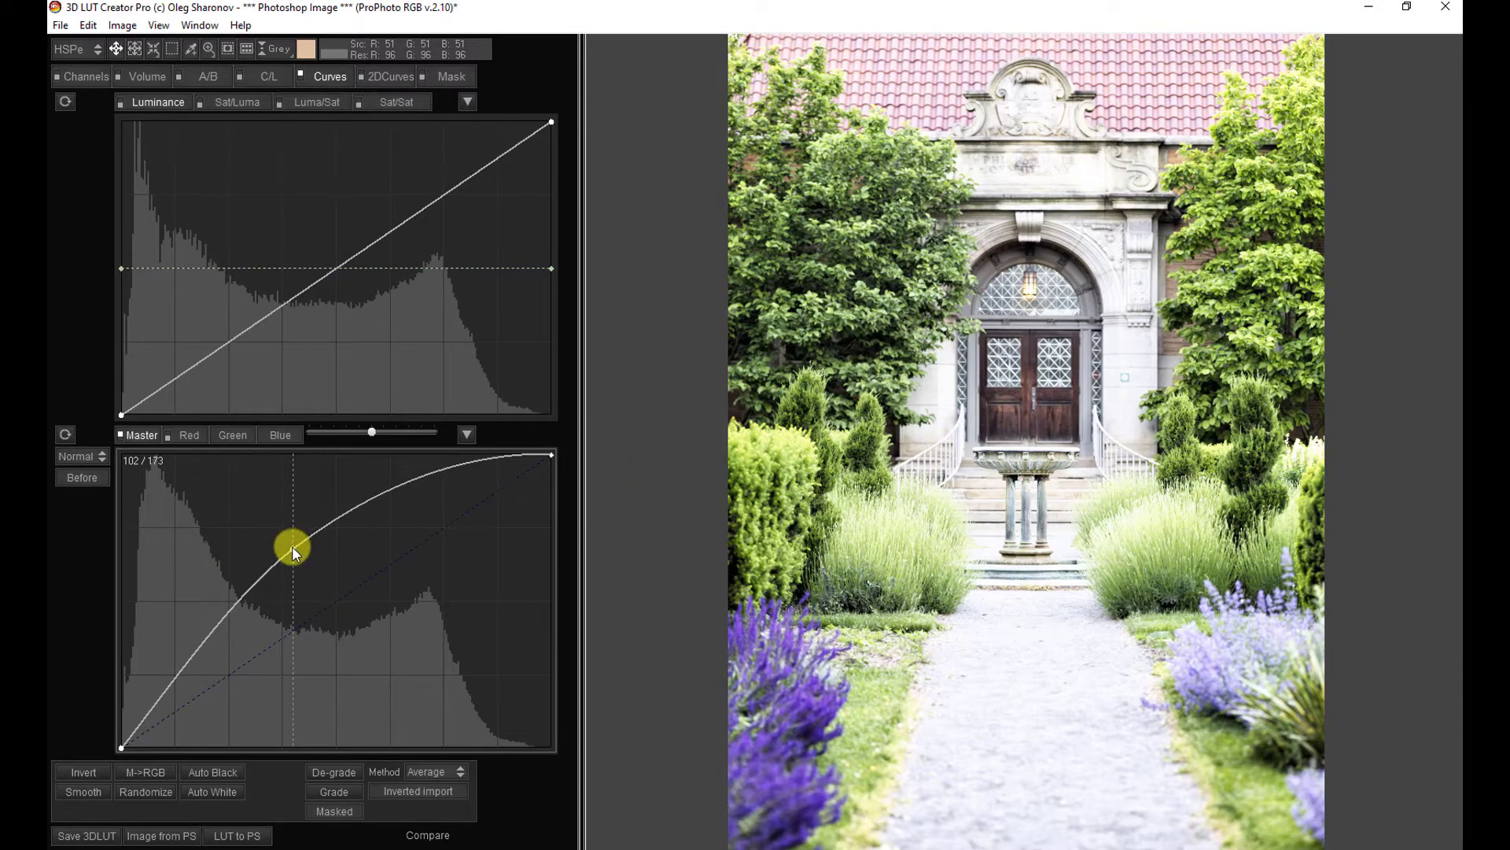
Step: Darken the image by lowering the Master curve's midtone point, fine-tune it to 122 / 48, and delete the point
left_click_drag(291, 546, 334, 686)
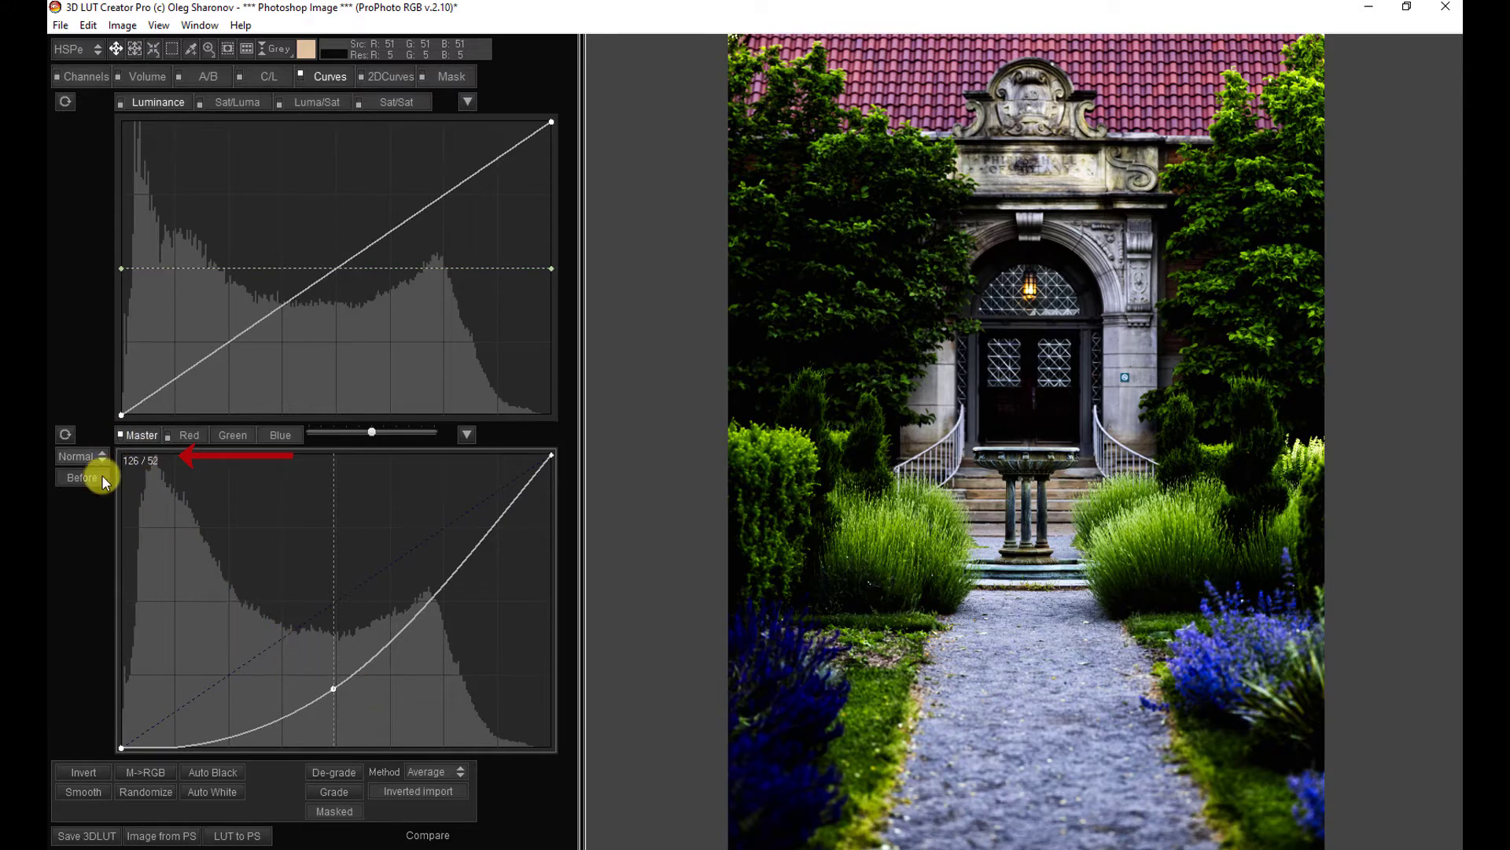
mouse_move(328, 690)
left_mouse_down()
mouse_move(381, 682)
mouse_move(291, 701)
mouse_move(372, 689)
mouse_move(330, 700)
left_mouse_up()
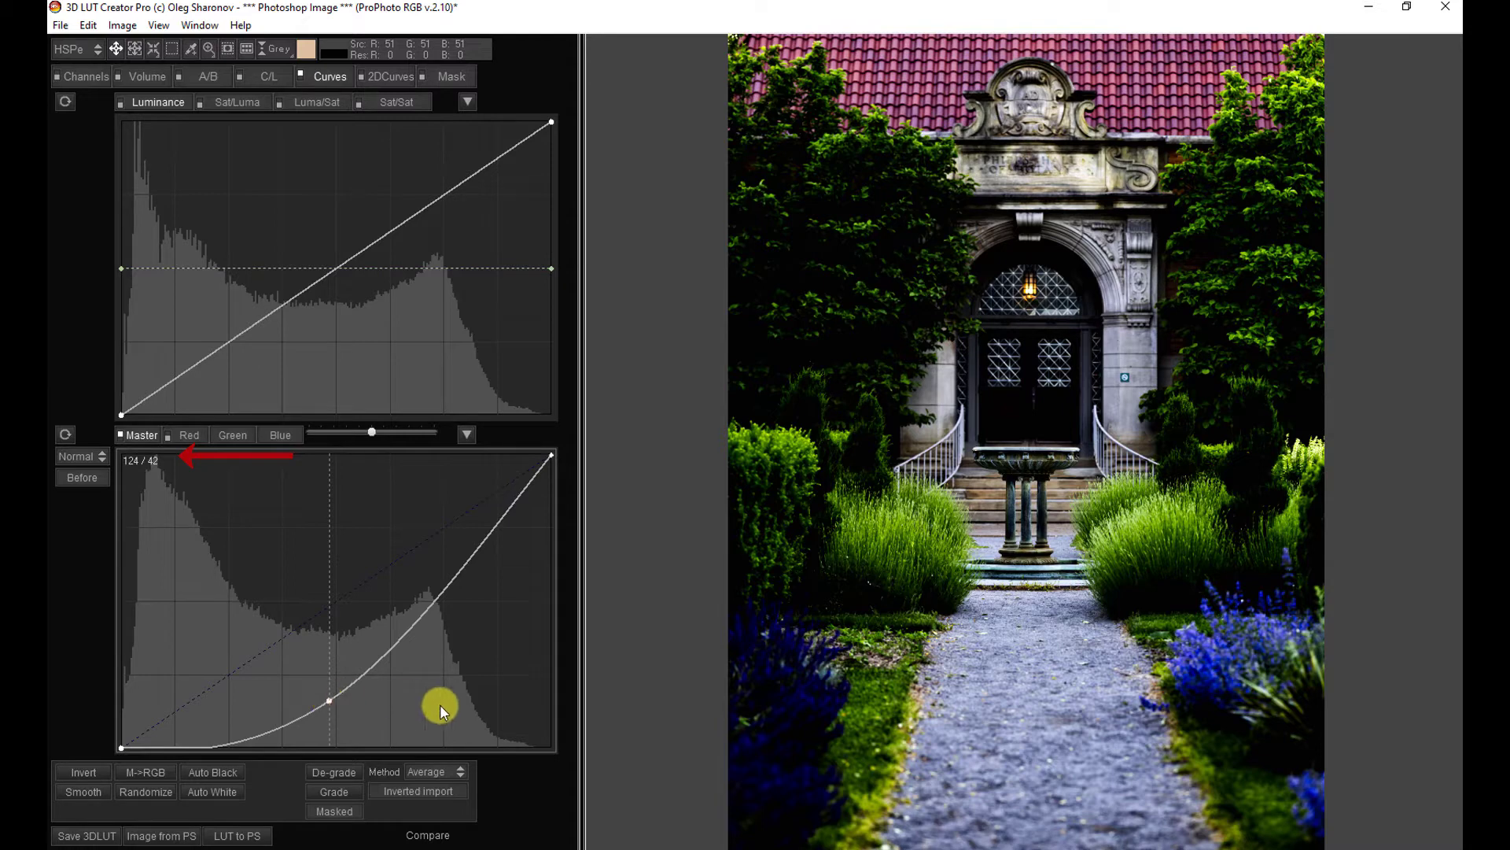
key("Up")
key("Up")
key("Up")
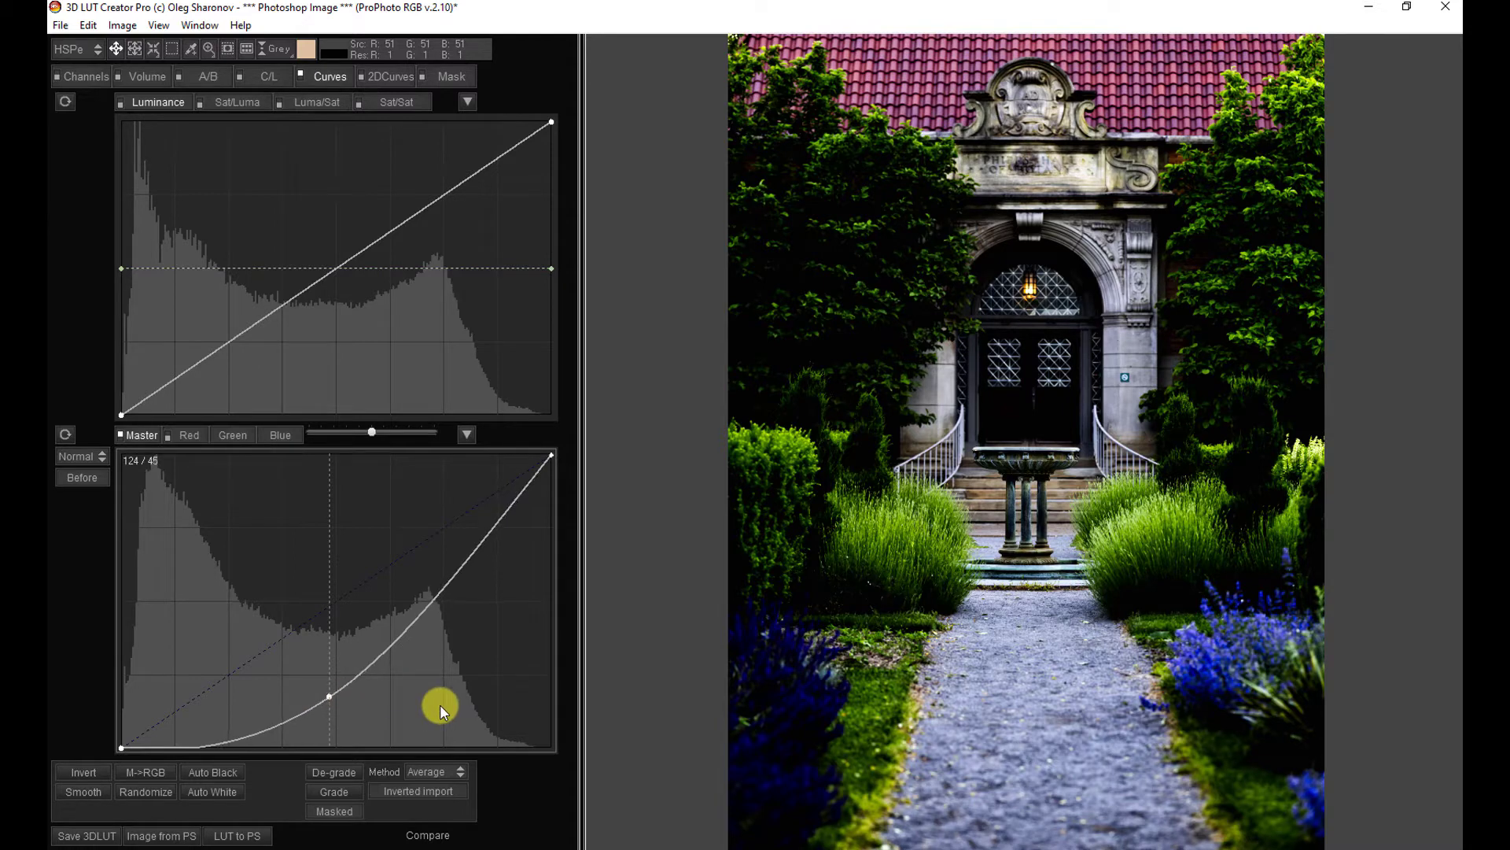
key("Up")
key("Right")
key("Left")
key("Left")
key("Left")
key("Up")
key("Up")
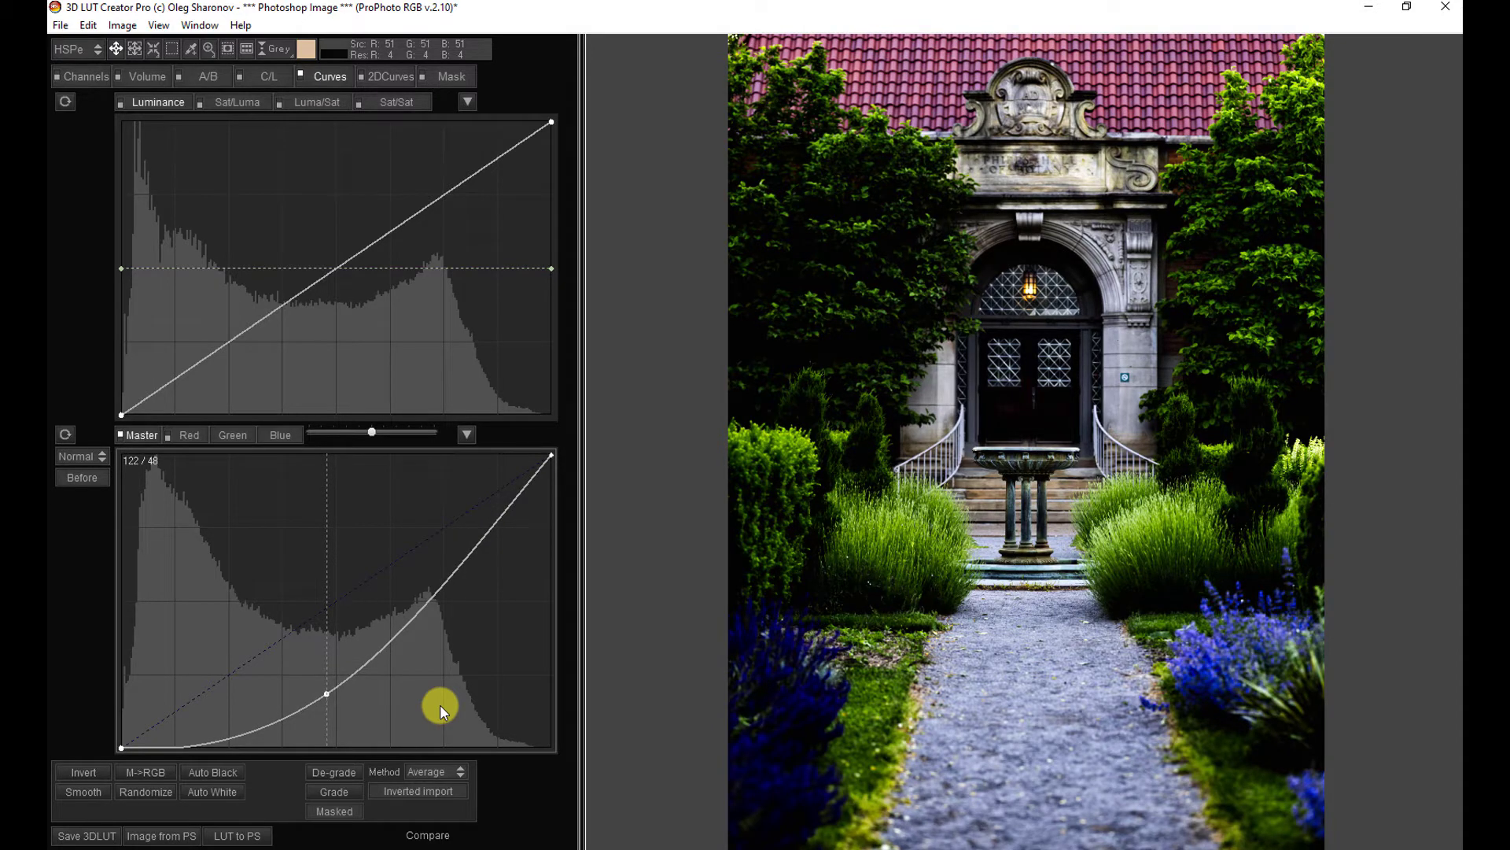
double_click(328, 693)
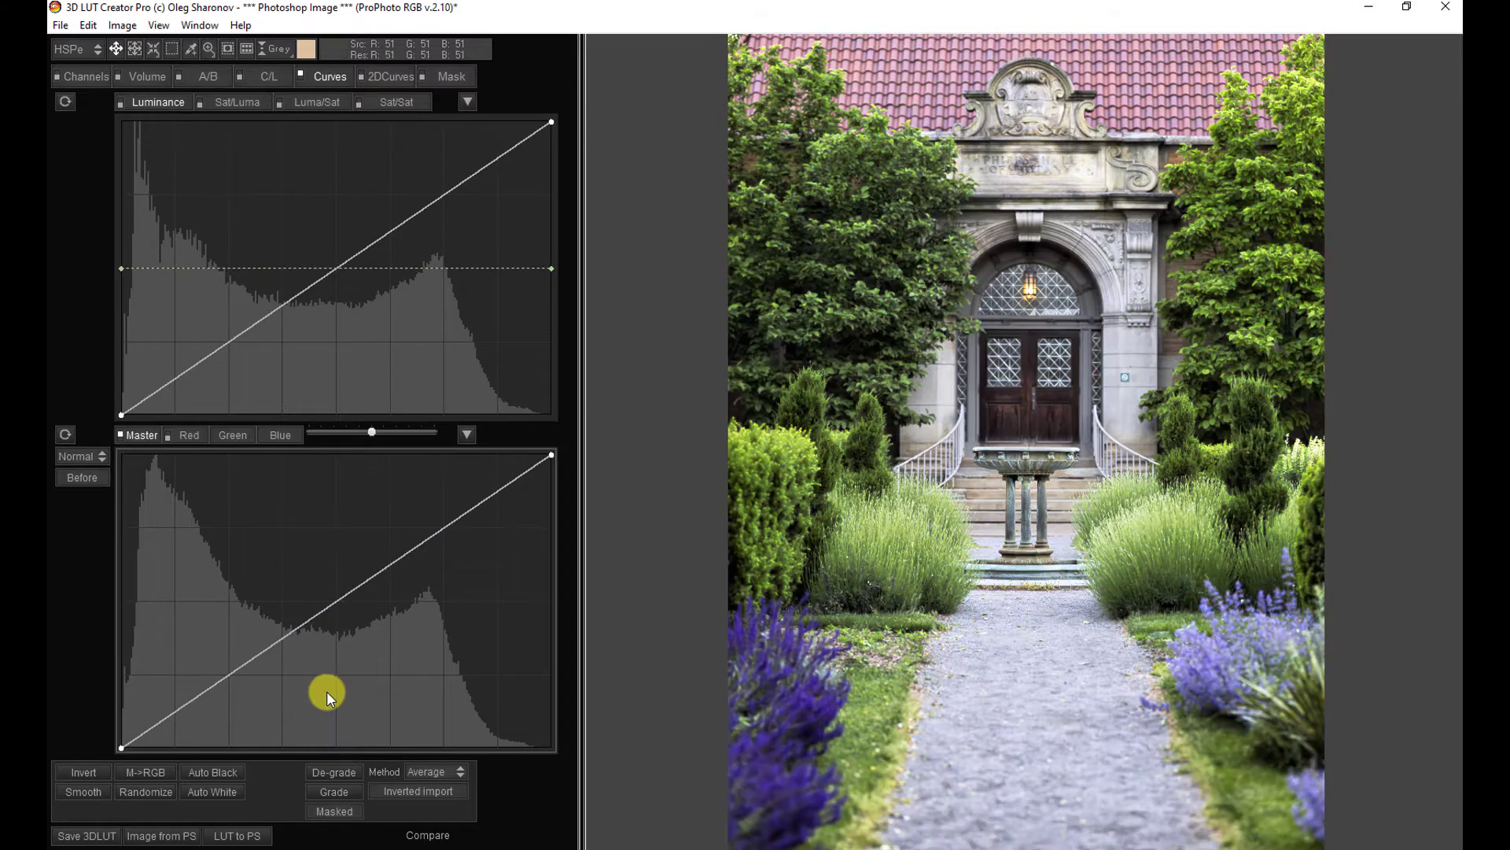
Step: Shape the Master curve into a contrast S-curve with a highlight point at about 182 / 209 and a shadow point at about 54 / 37
left_click(445, 525)
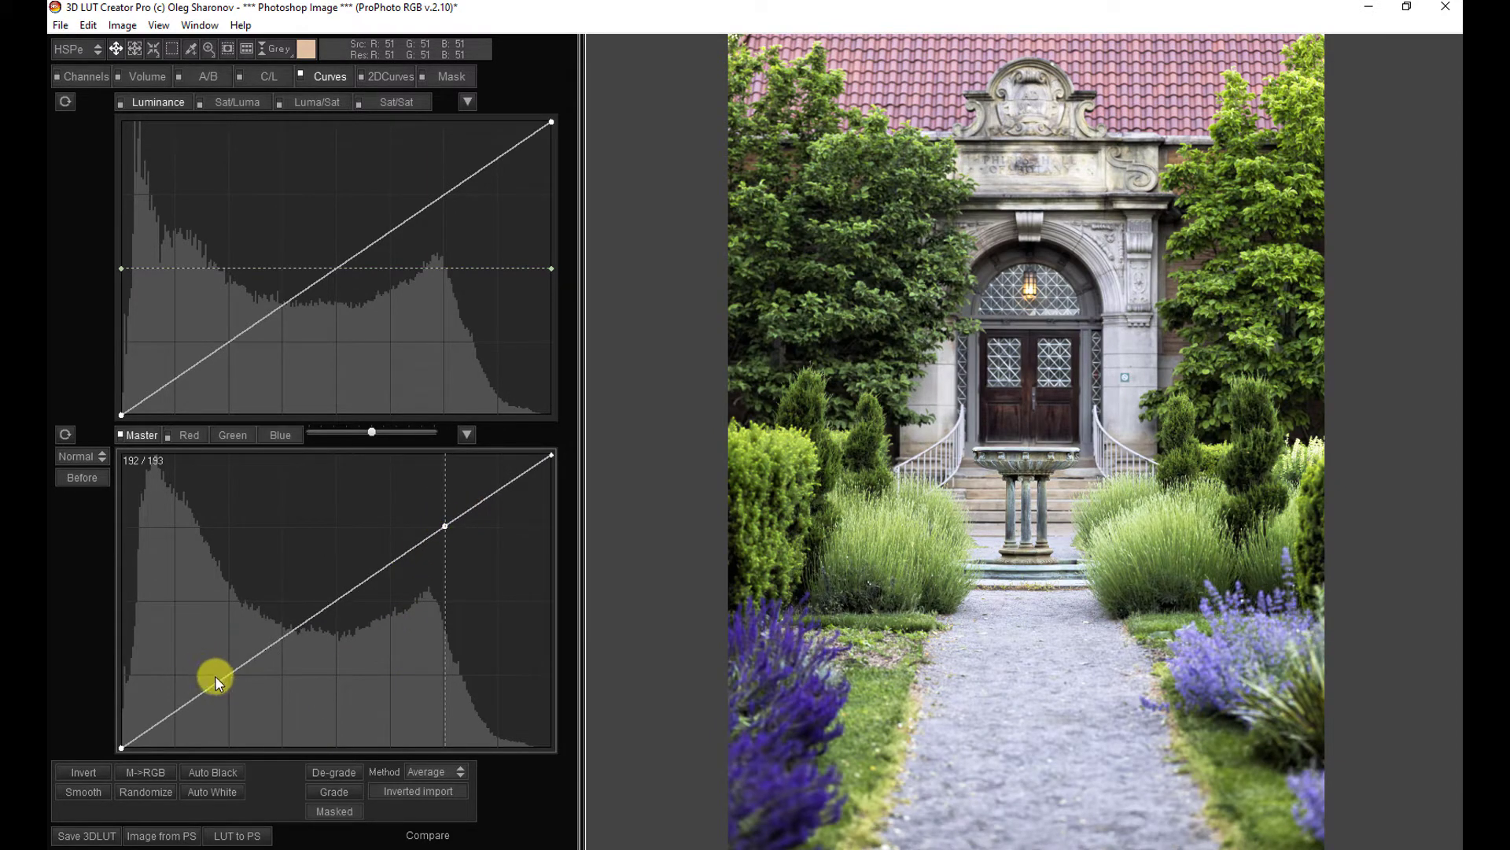
left_click(204, 684)
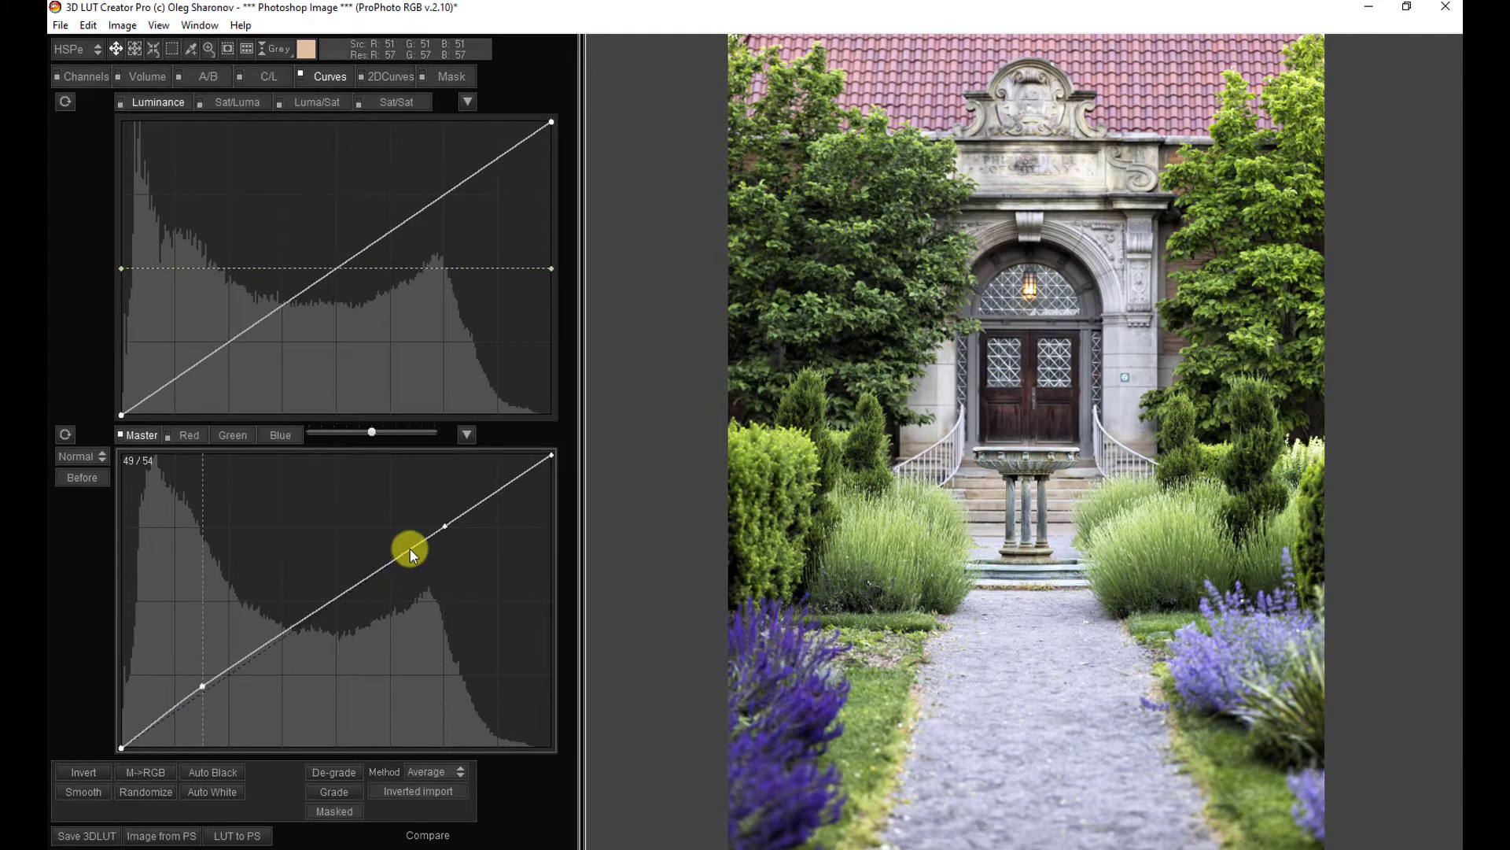
left_click(446, 525)
left_click_drag(445, 526, 428, 507)
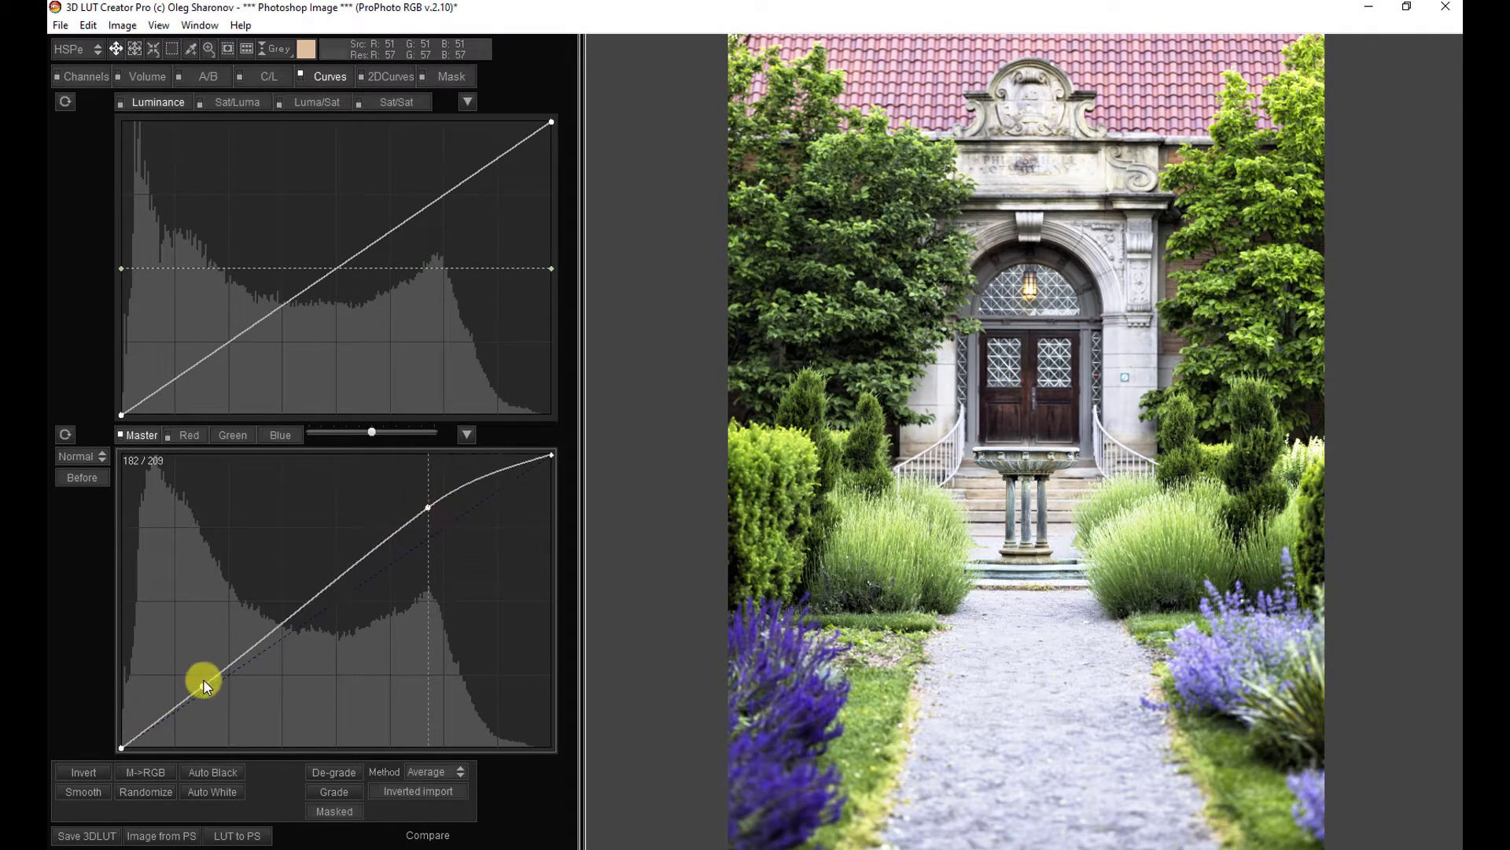
left_click_drag(200, 685, 212, 705)
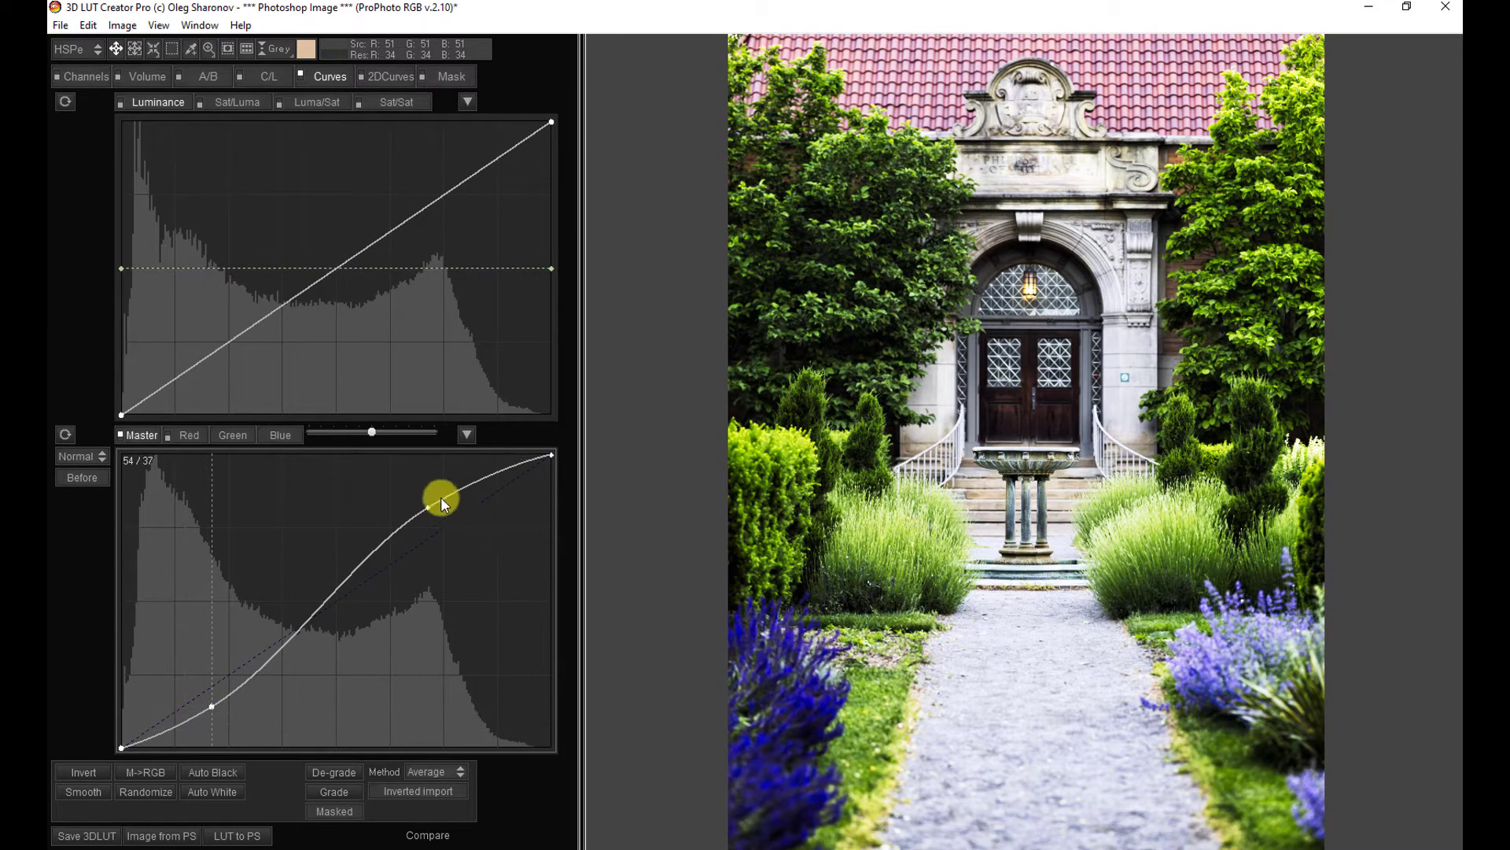
Step: Compare the image with the Master curve disabled and enabled, and reset the RGB curves
left_click(120, 434)
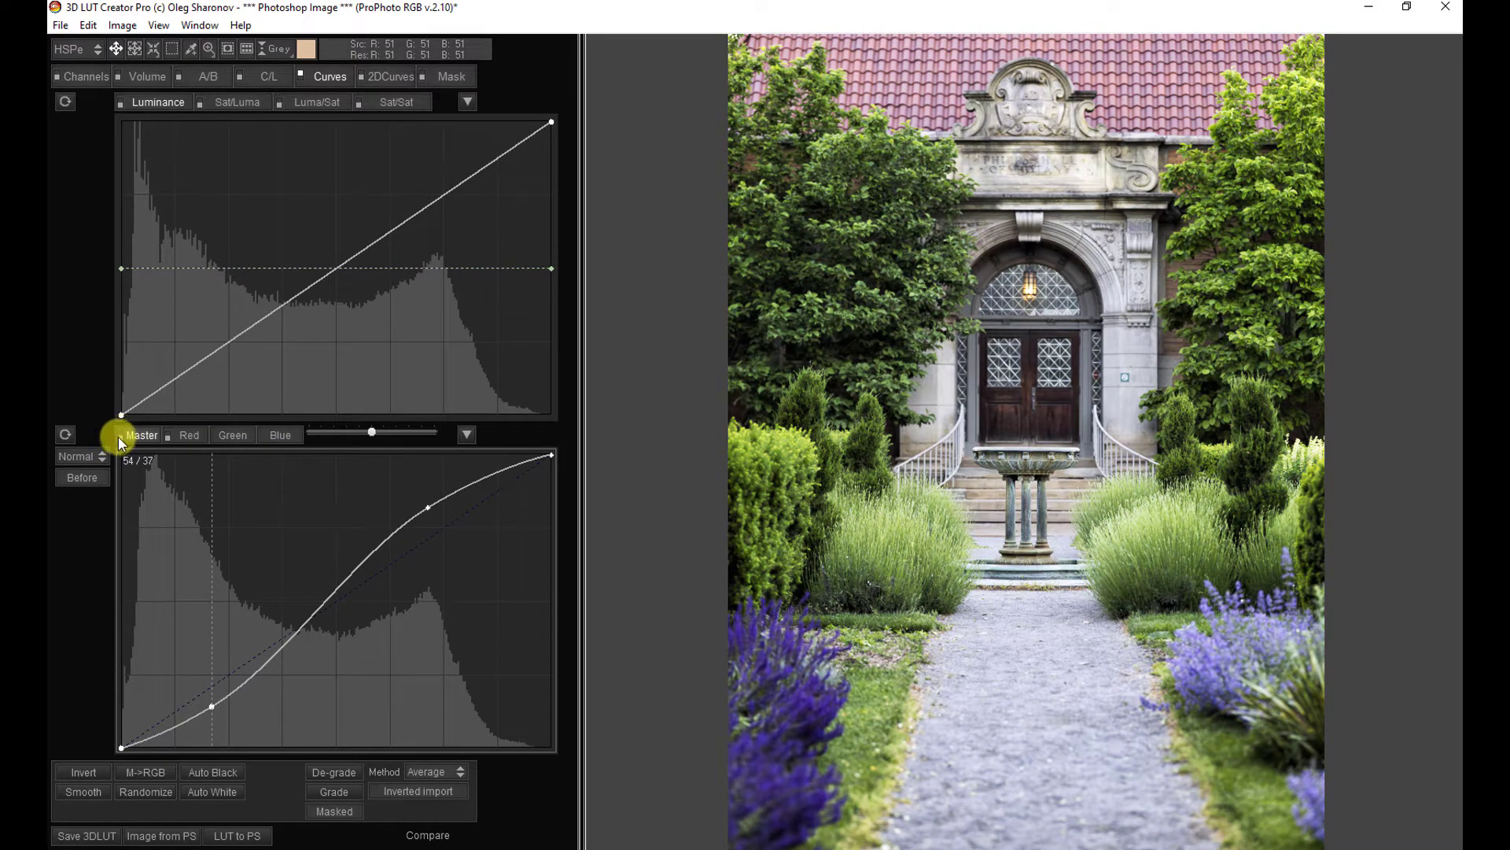
left_click(120, 435)
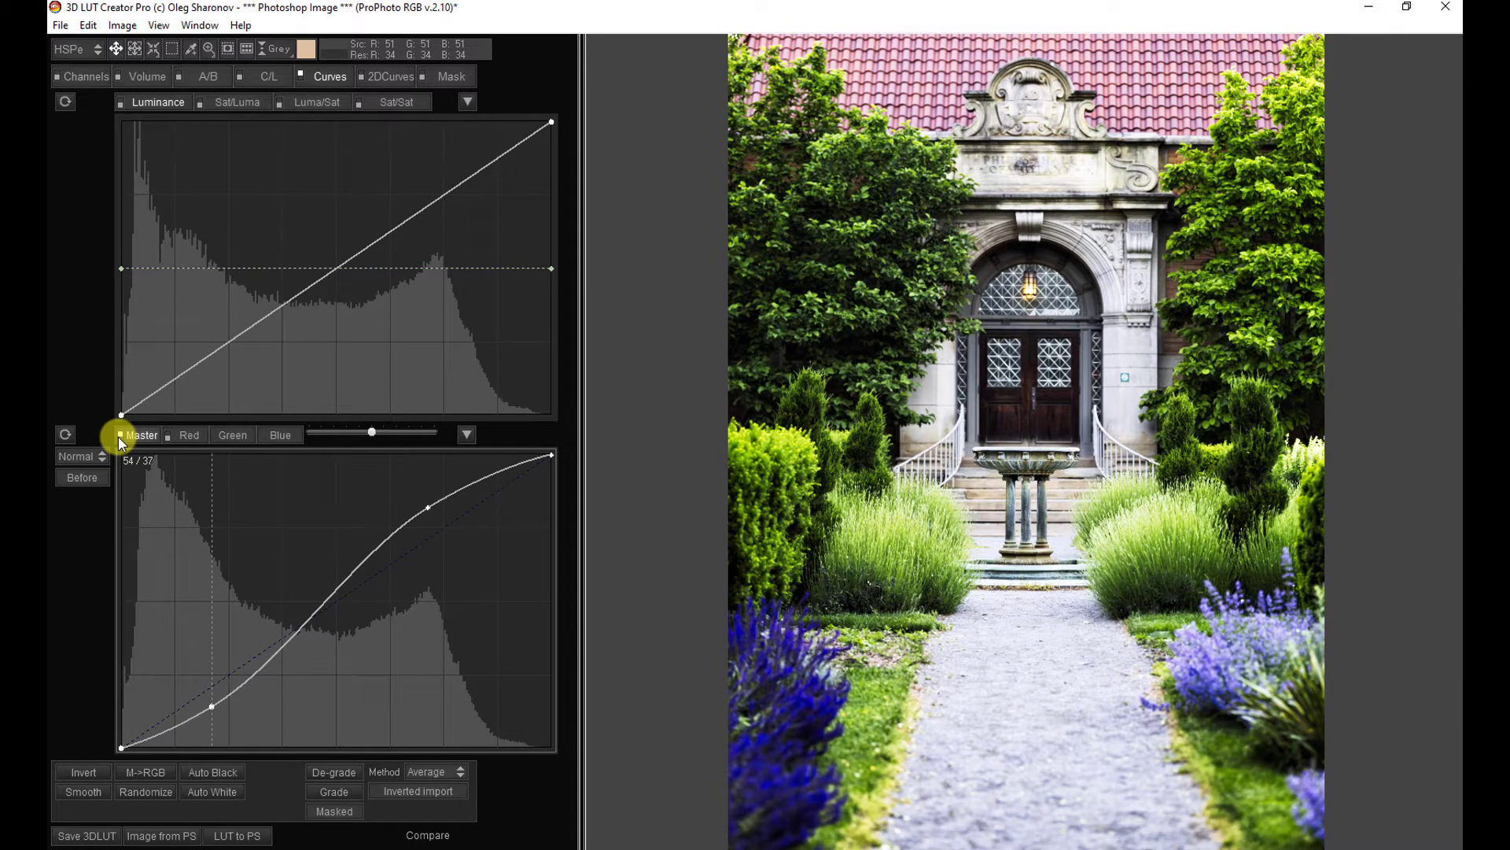
left_click(63, 436)
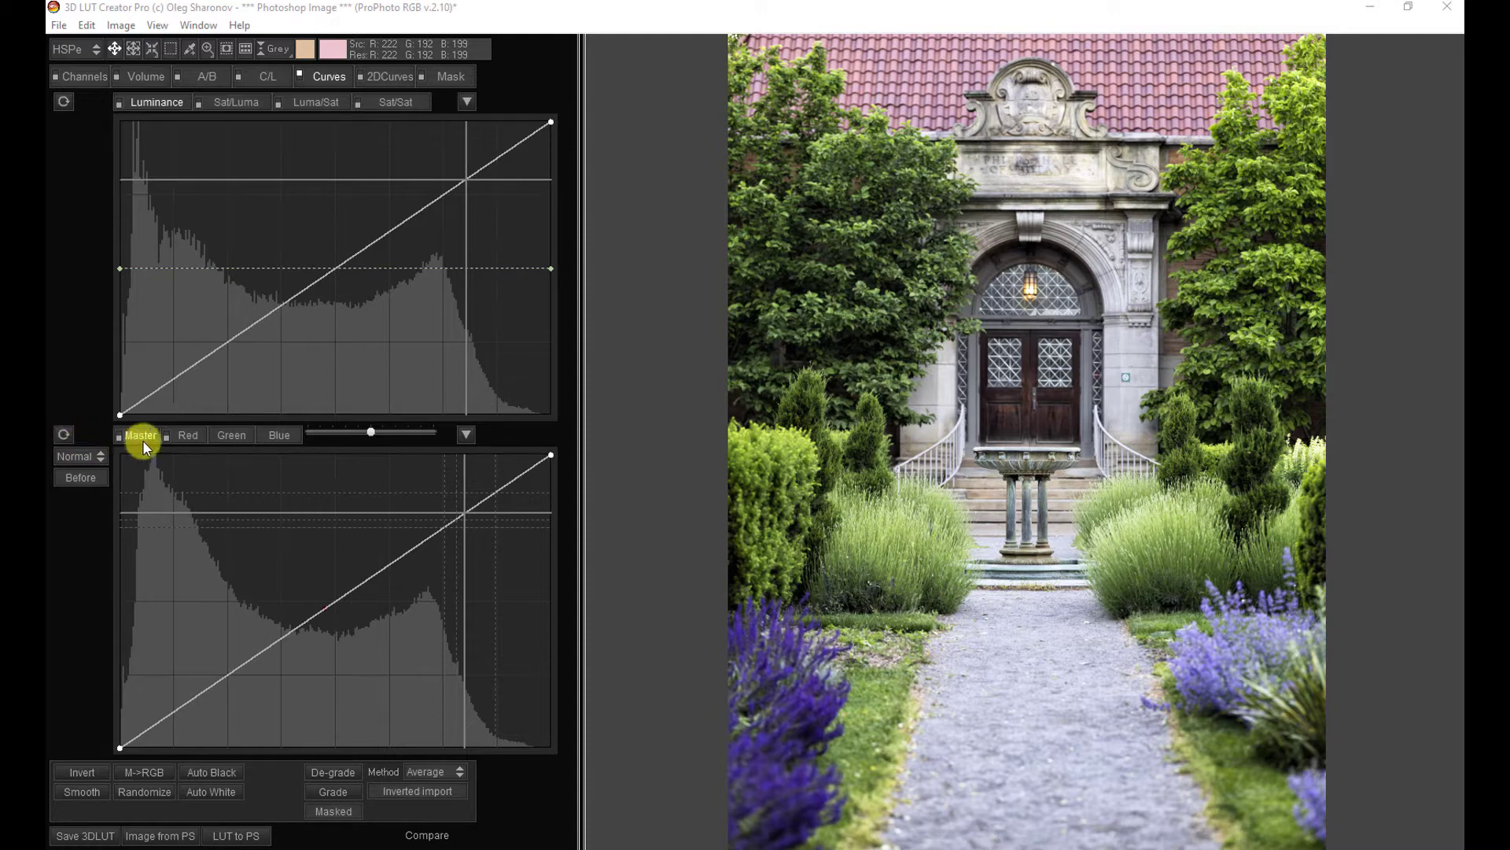
Step: Raise the Red curve's midtone point to about 111 / 180, lower it to about 152 / 75, and remove the point
left_click(192, 435)
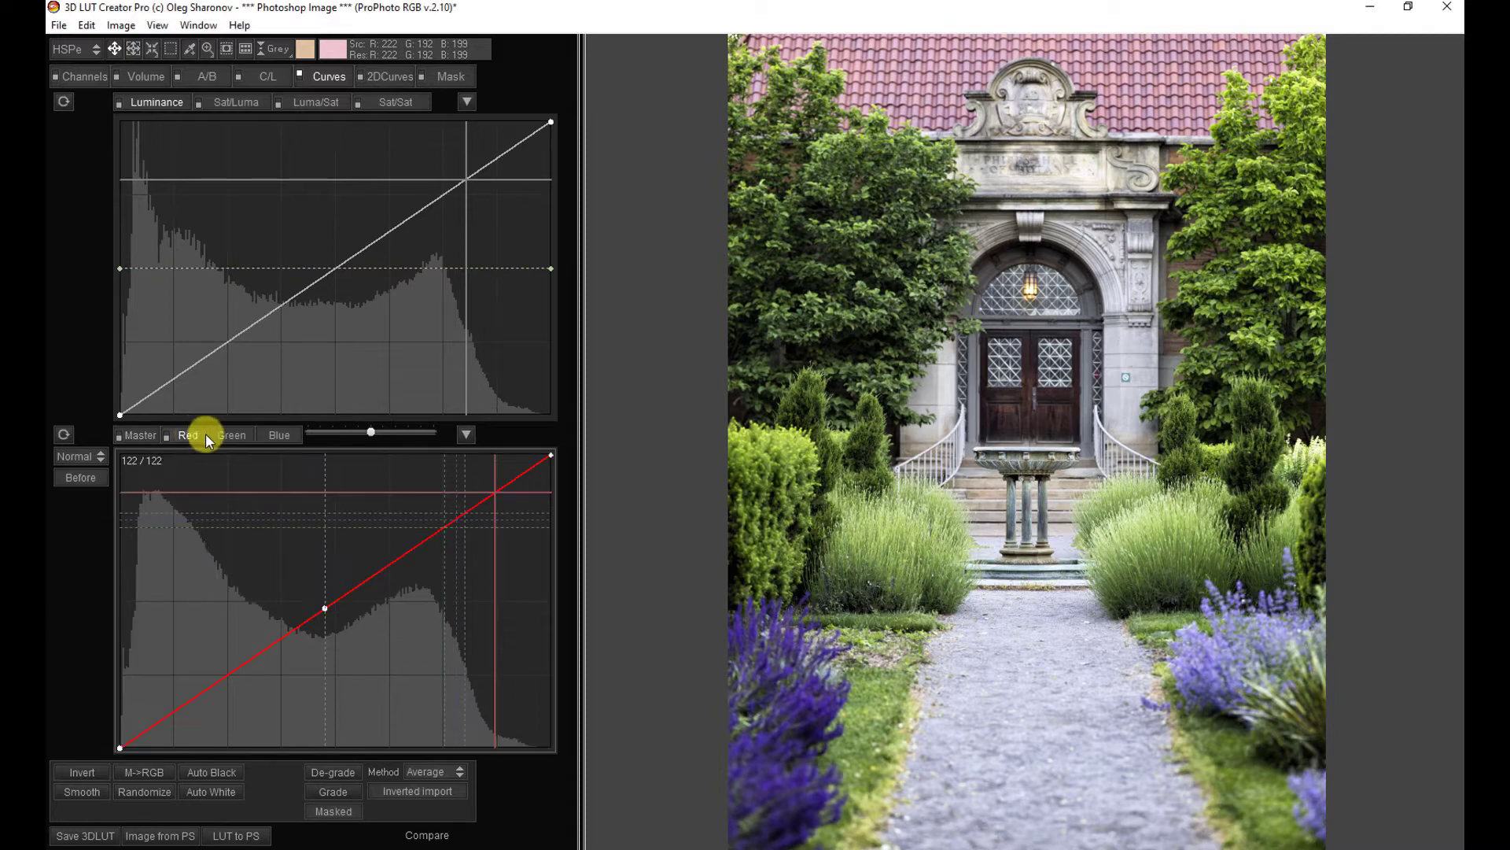
left_click(238, 436)
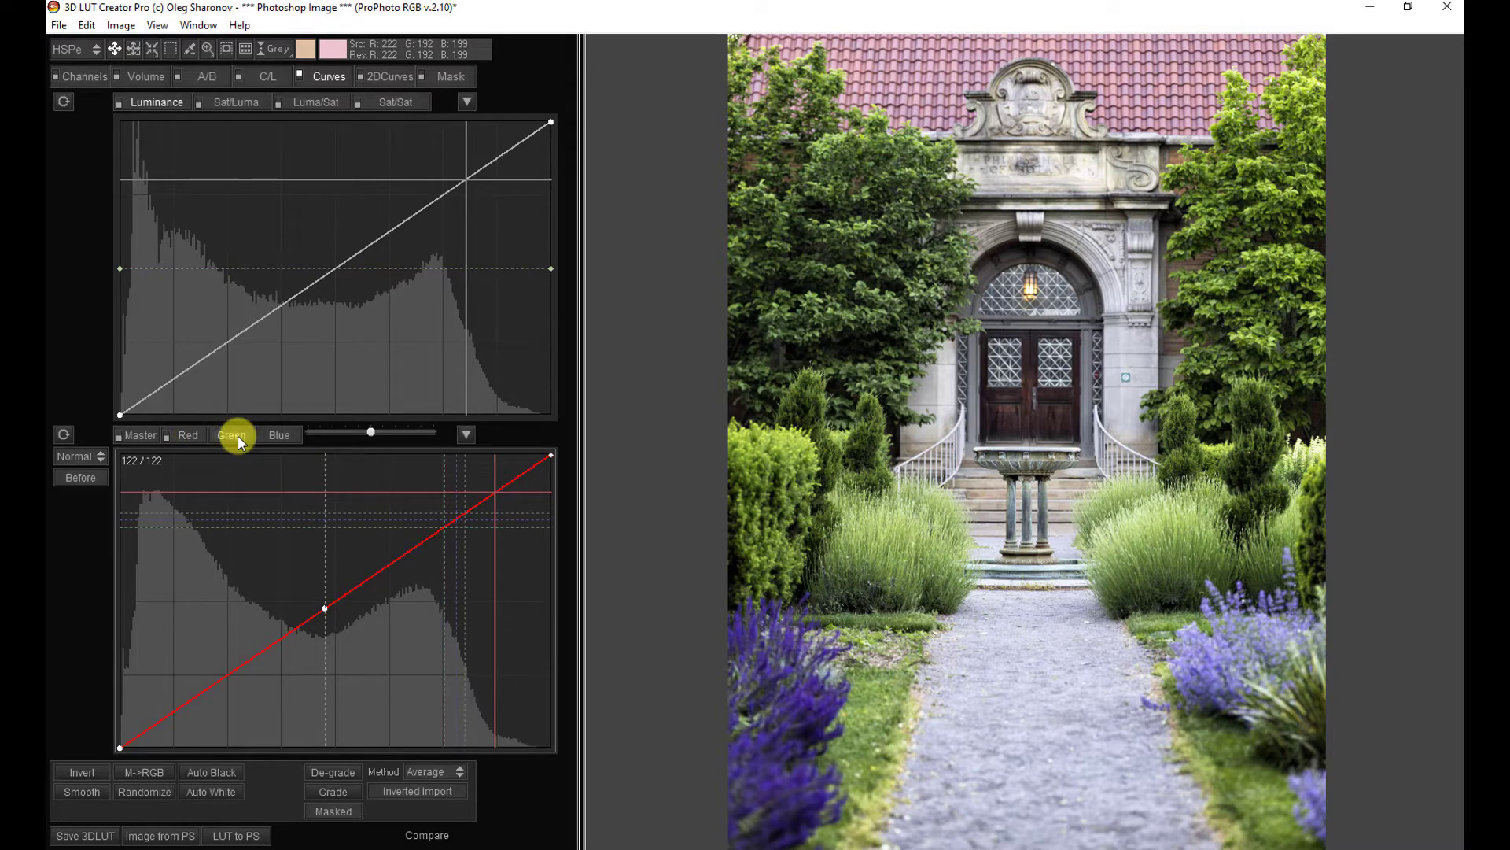
left_click(288, 437)
left_click(185, 435)
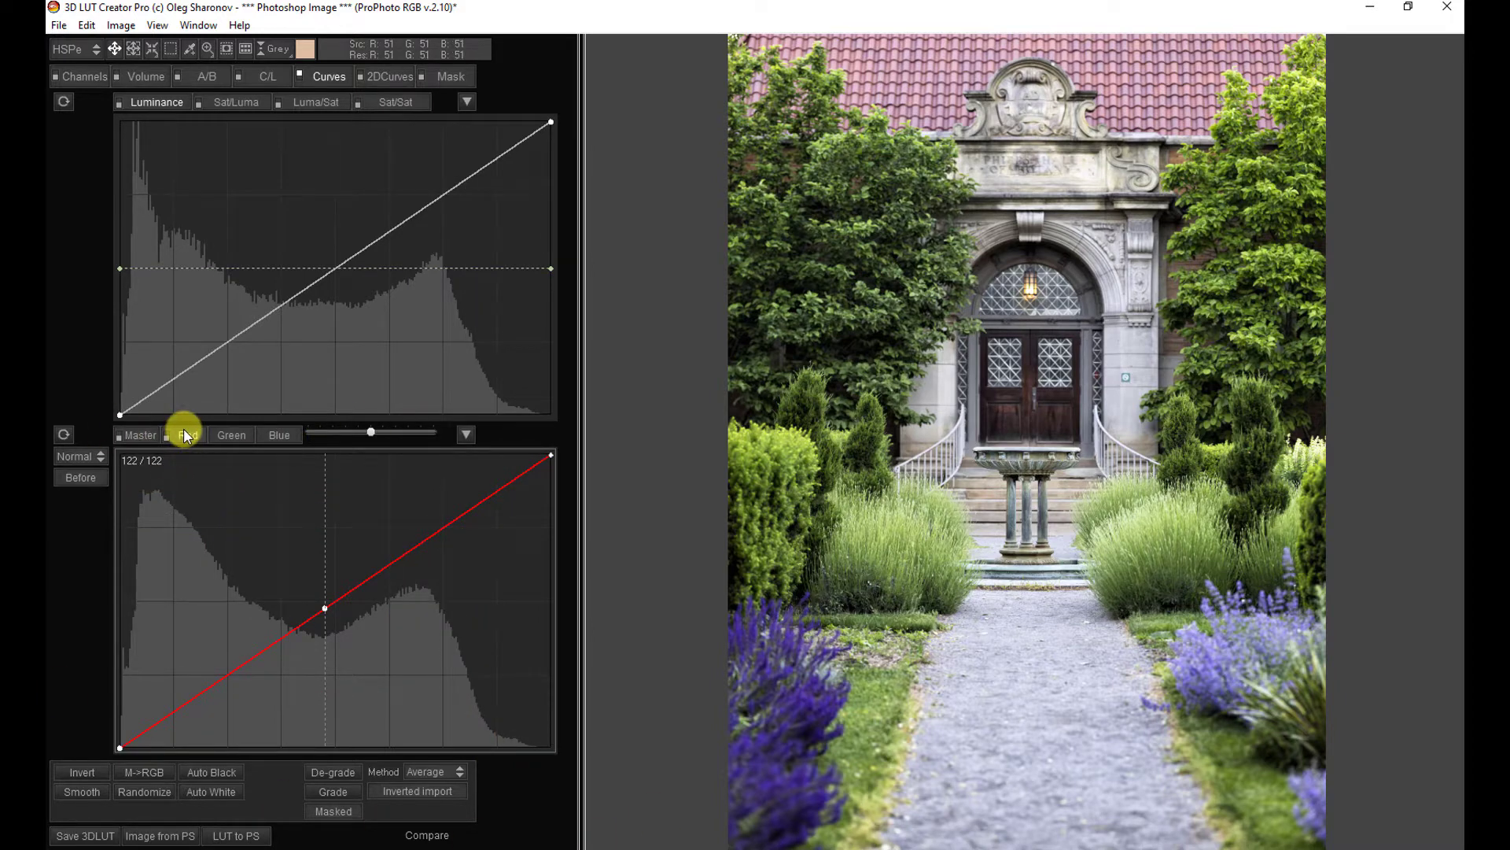
left_click(324, 607)
left_click_drag(324, 606, 307, 540)
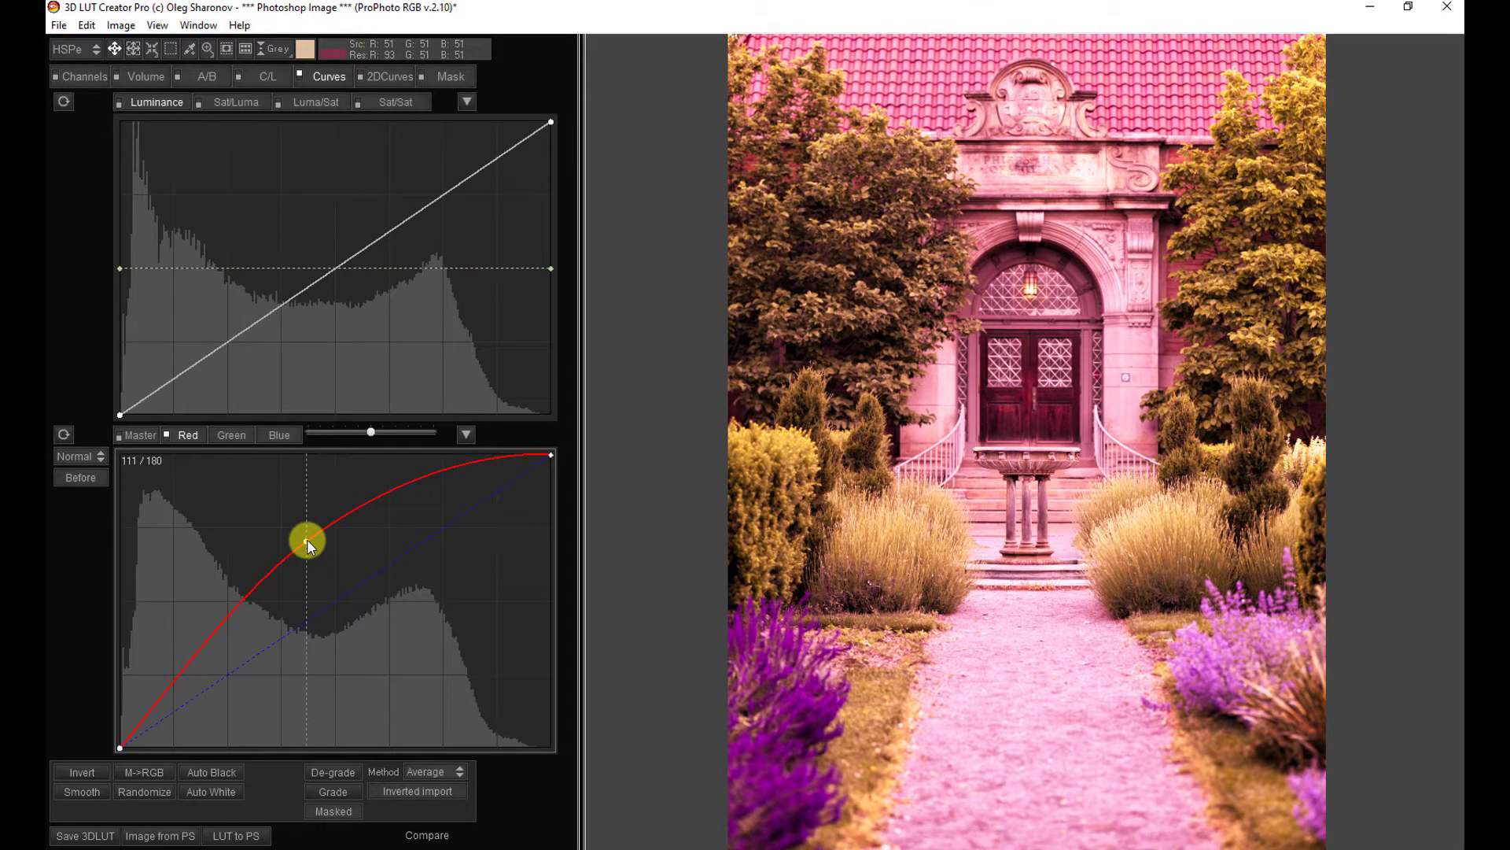
left_click_drag(307, 540, 378, 661)
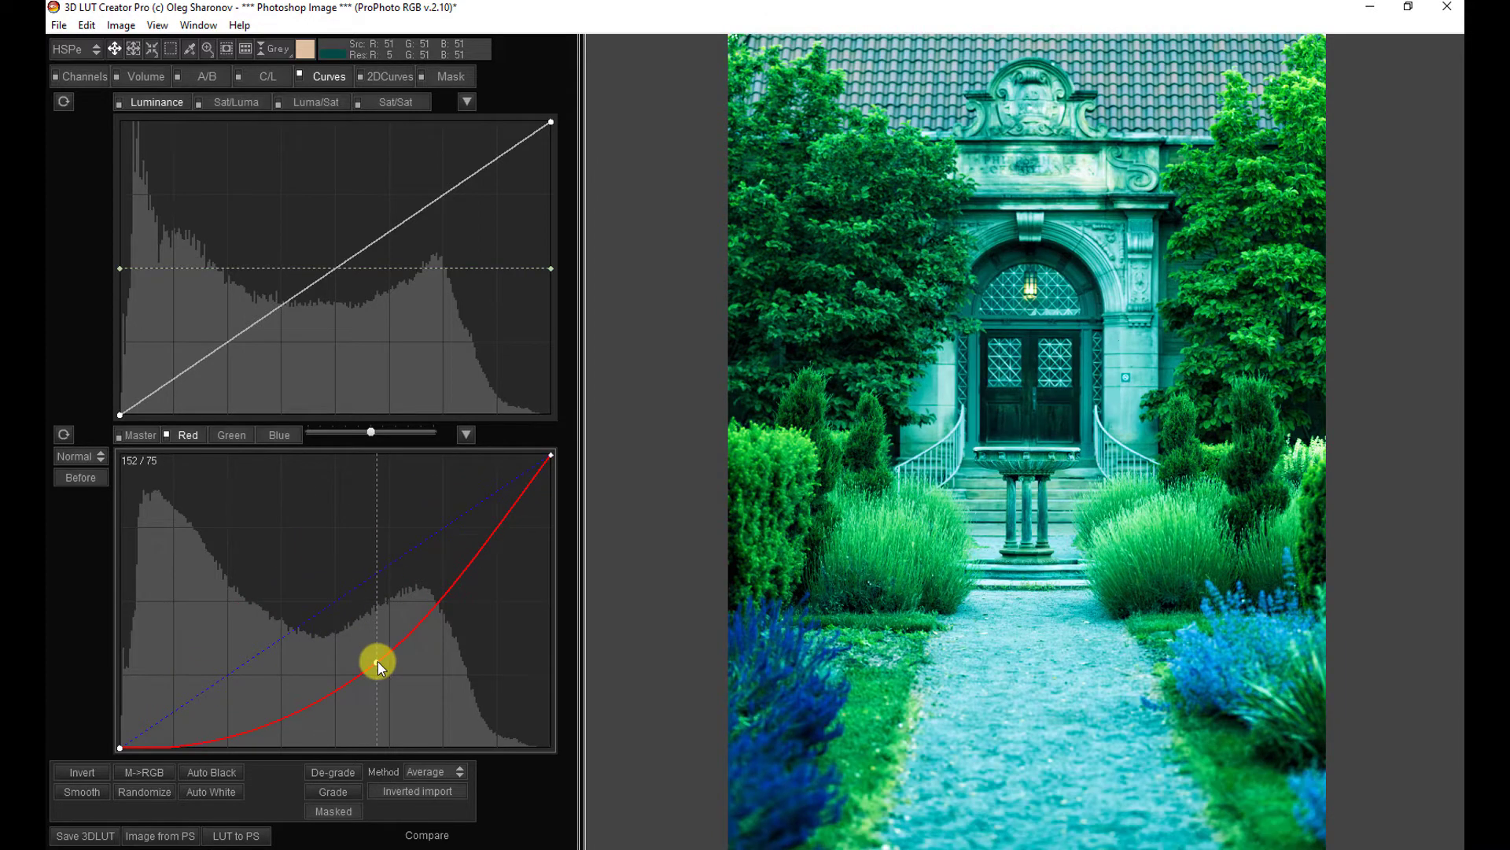
right_click(378, 661)
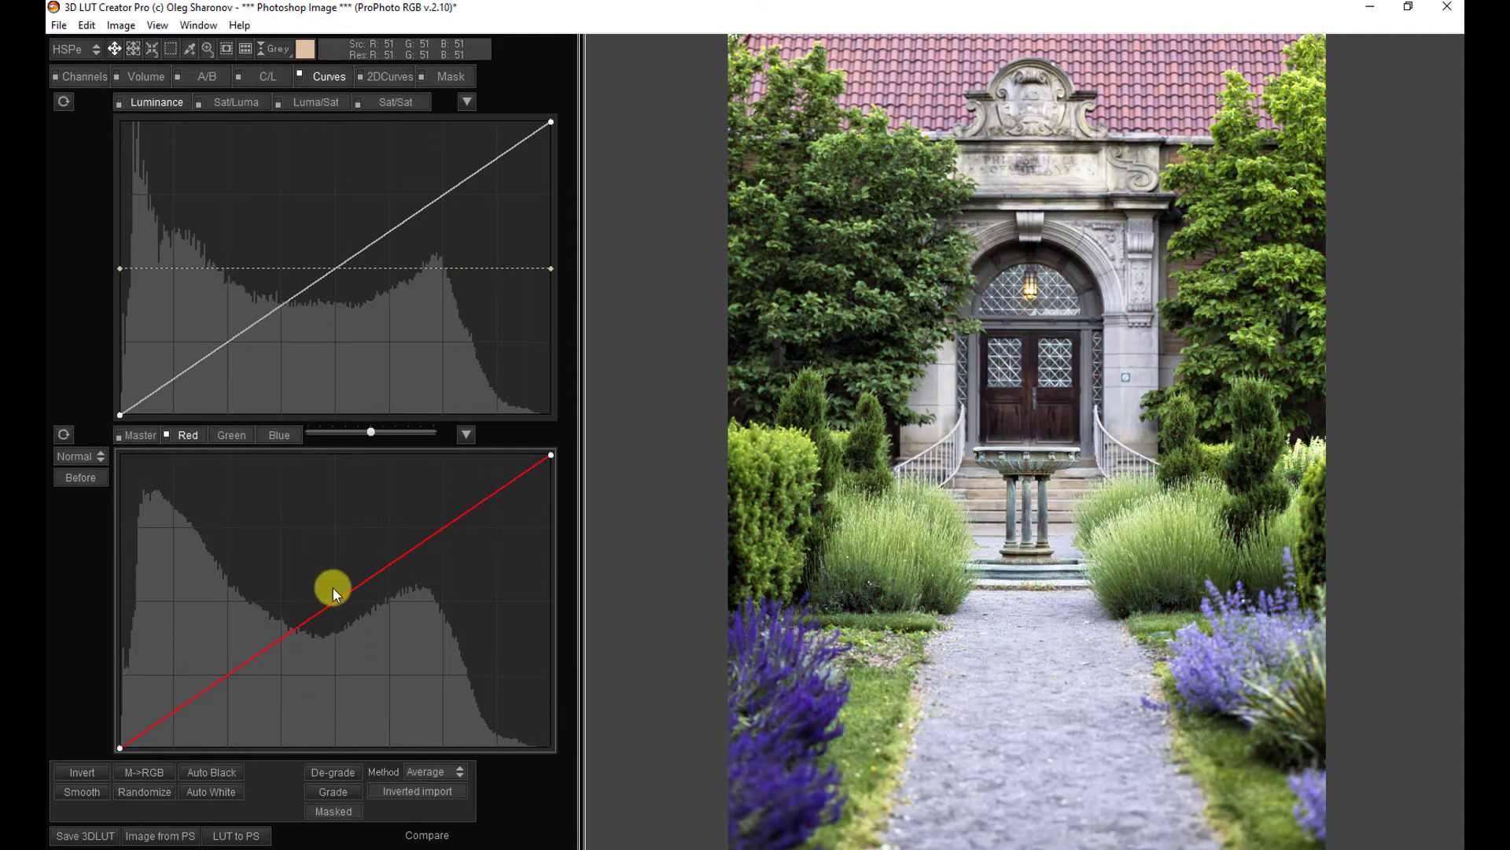
Step: Lower the Green curve's midtone point to about 145 / 80 and remove the point
left_click(229, 435)
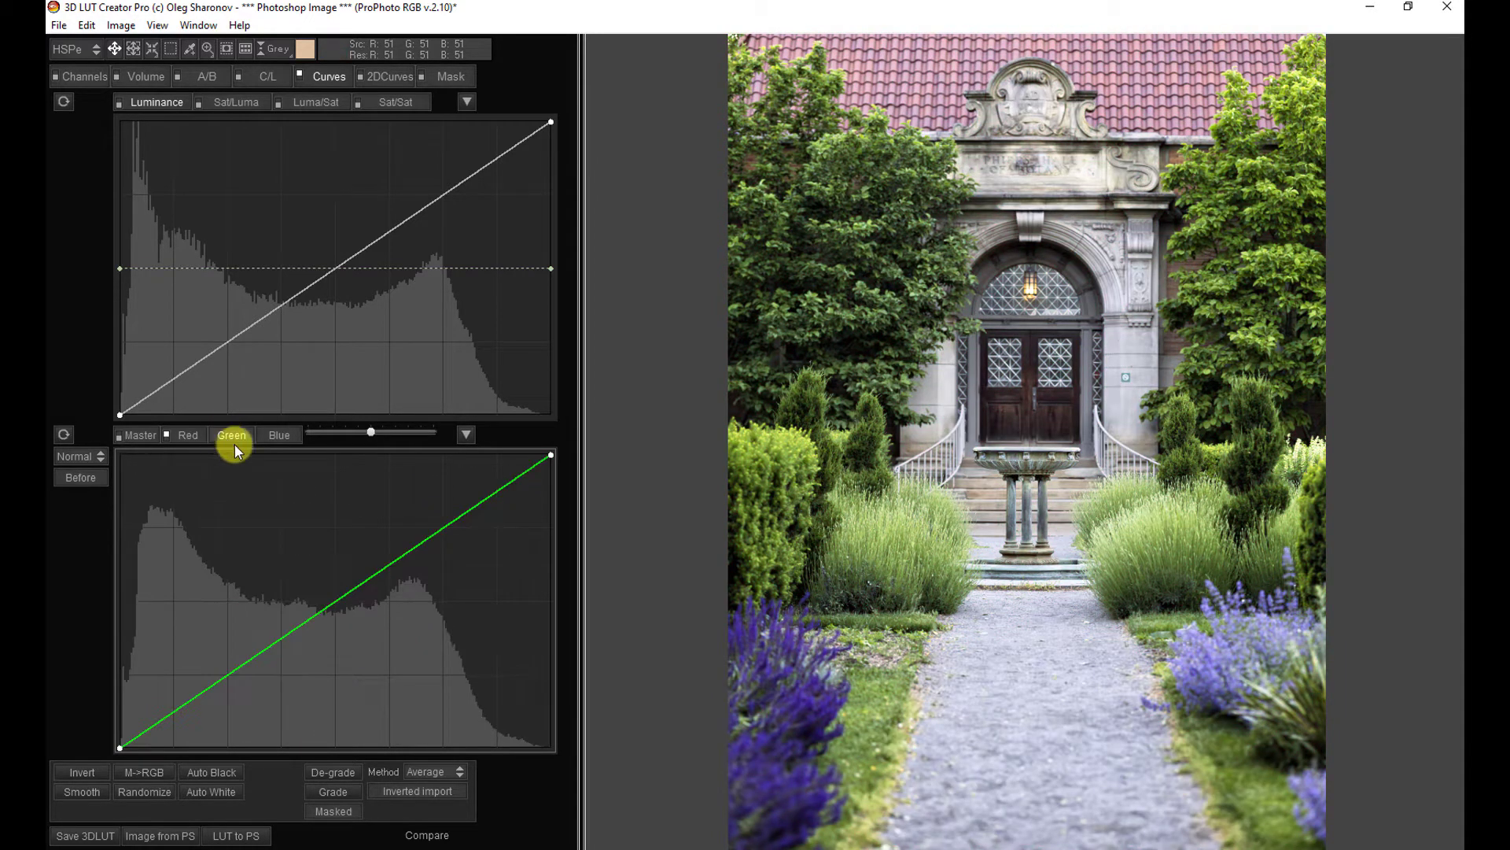
left_click(335, 598)
left_click_drag(335, 597, 366, 655)
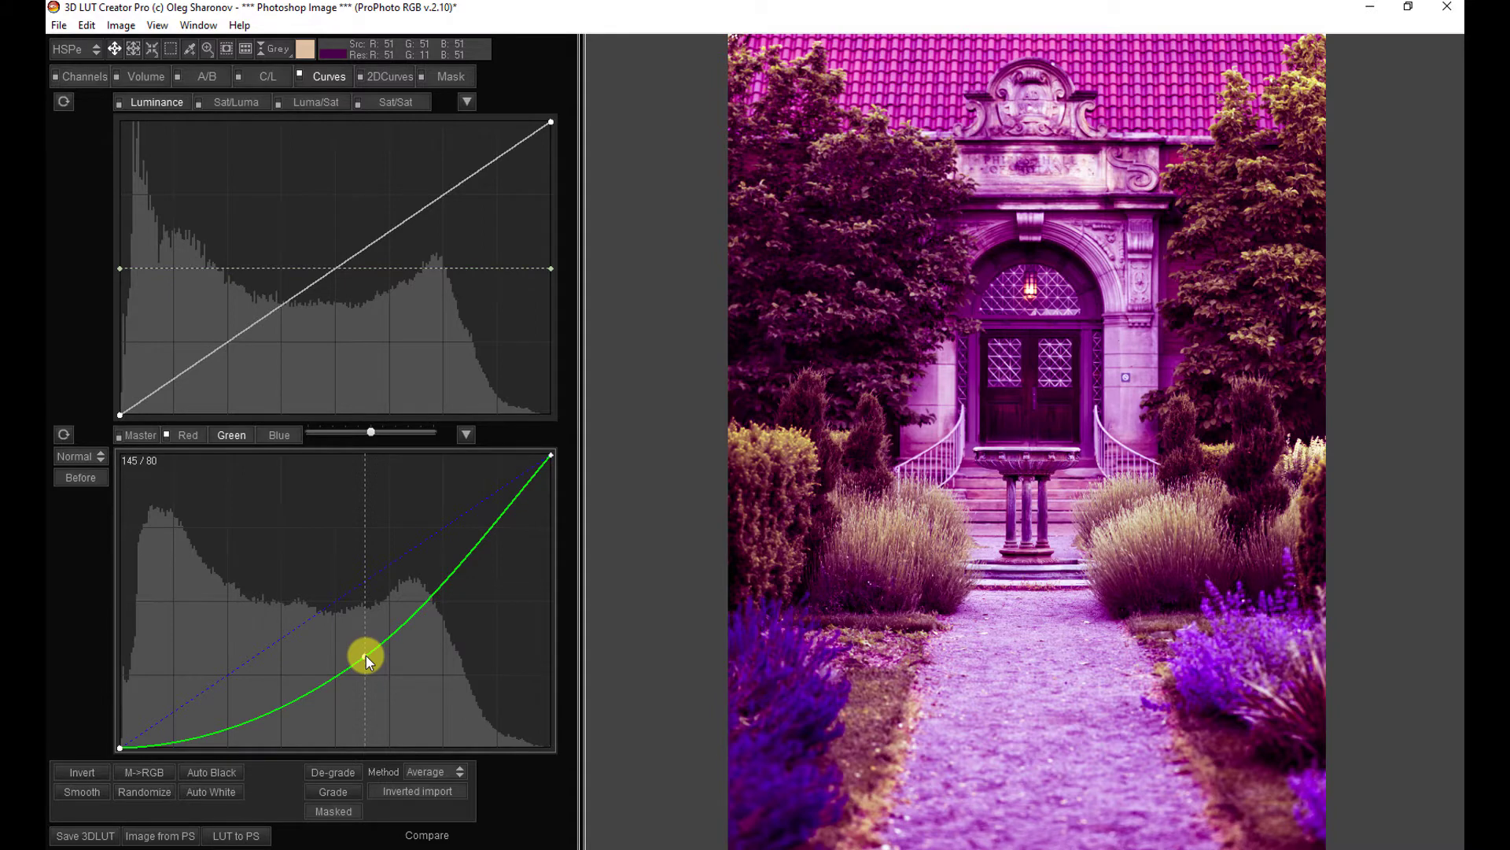
right_click(366, 655)
Step: Raise the Blue curve's midtone point to about 124 / 174, lower it to about 145 / 65, and delete the point
left_click(279, 434)
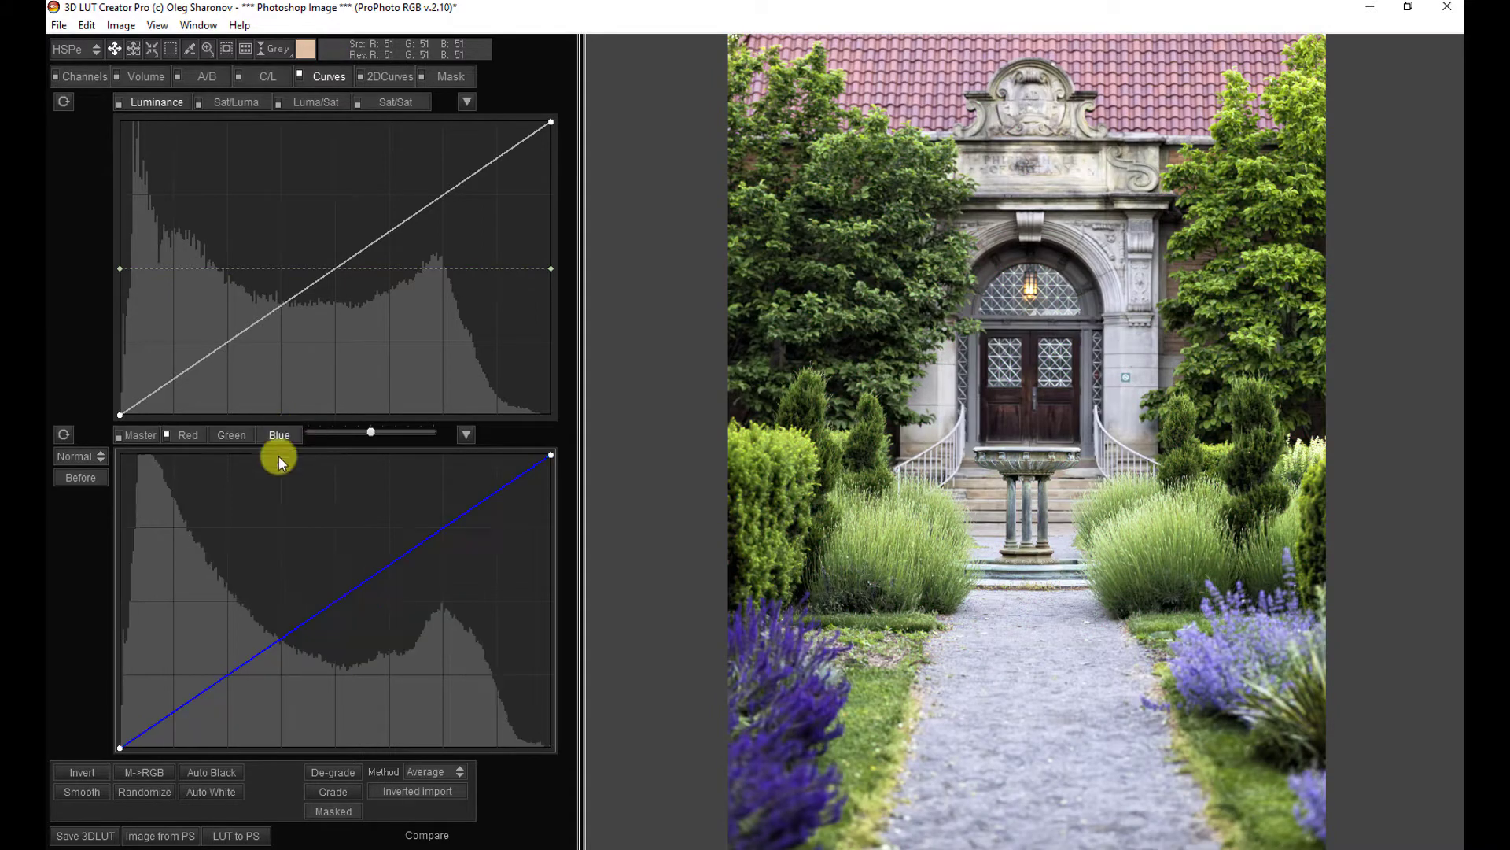
left_click(334, 600)
left_click_drag(333, 601, 329, 546)
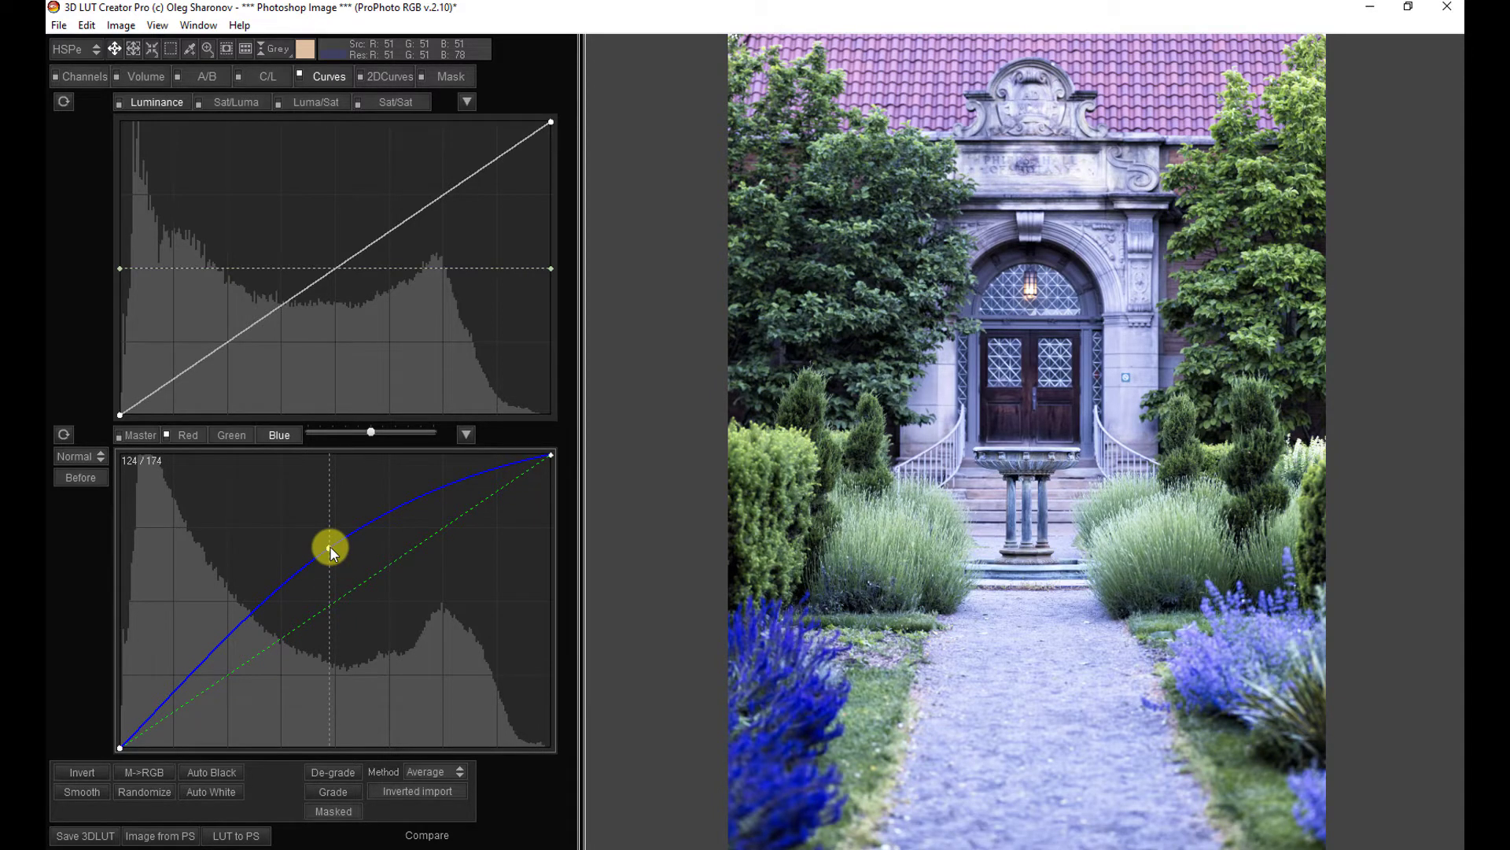
left_click_drag(329, 546, 365, 673)
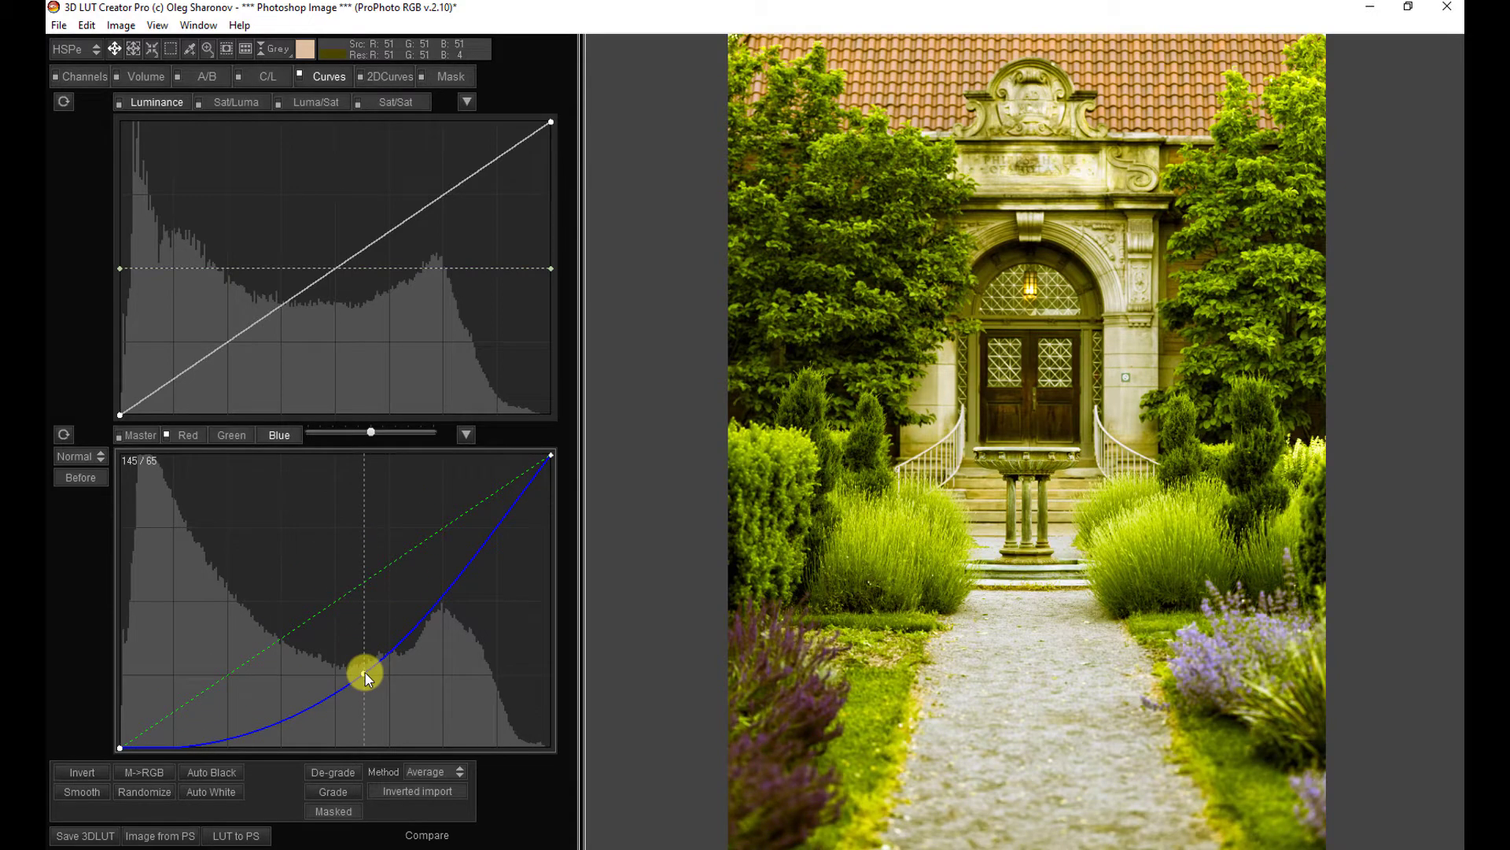
double_click(365, 673)
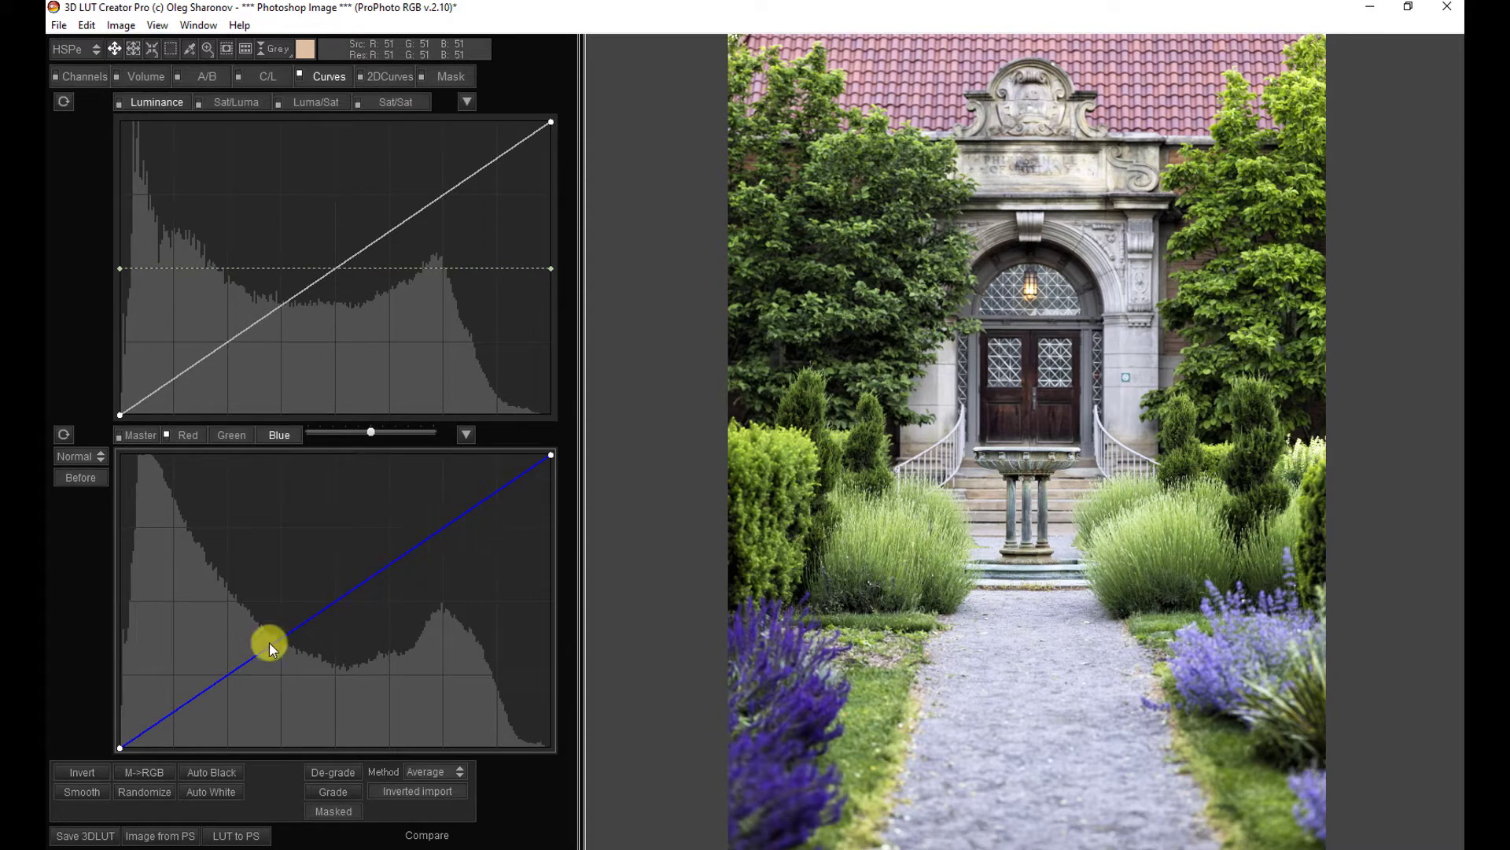
Step: Raise the Blue curve's shadows to about 34 / 57, lower its highlights, and reset the RGB curves
left_click_drag(186, 703, 178, 684)
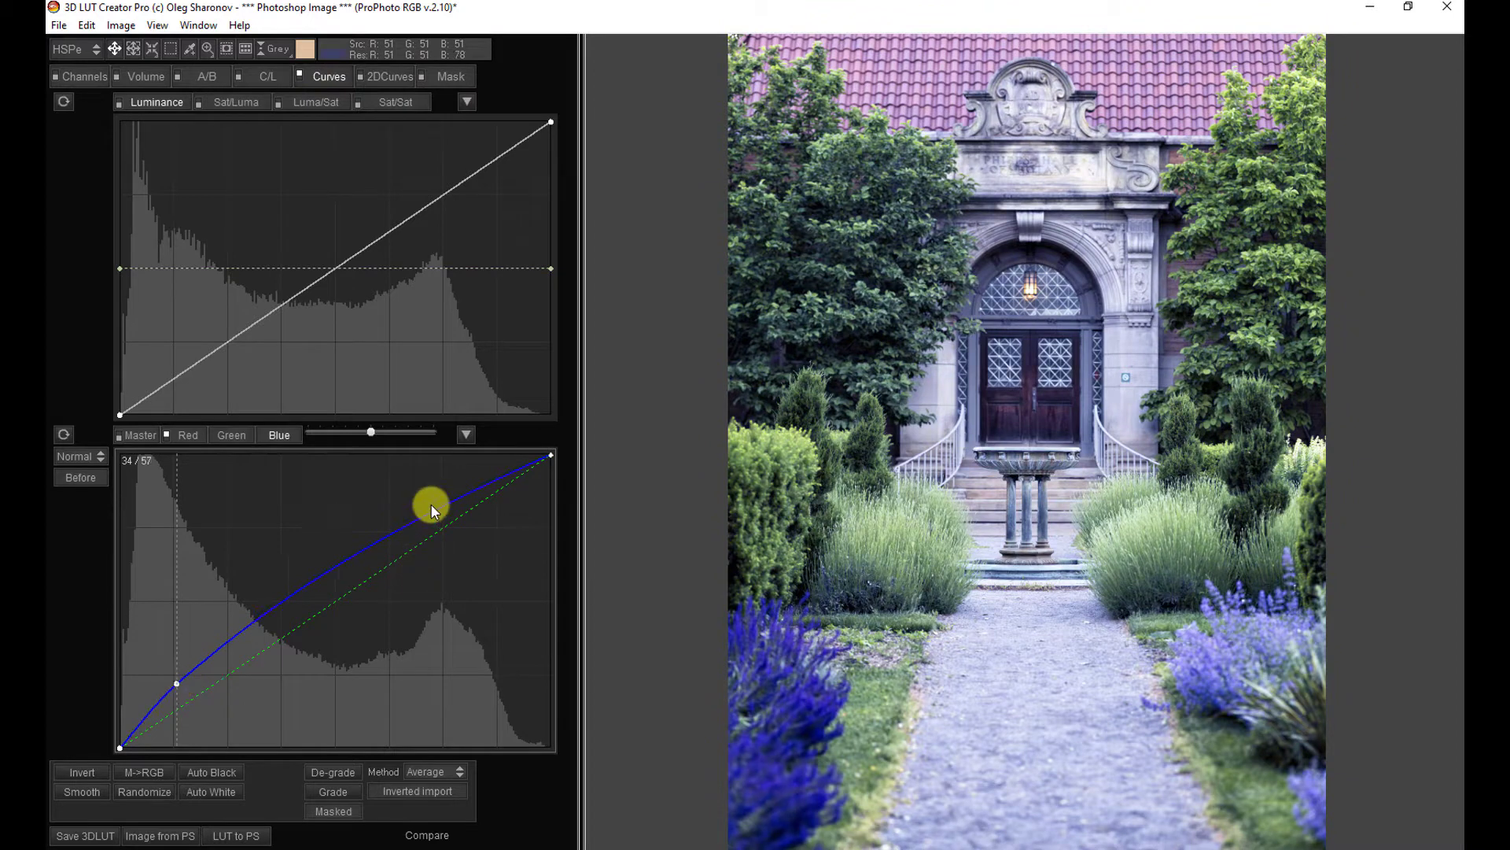
left_click_drag(433, 512, 450, 545)
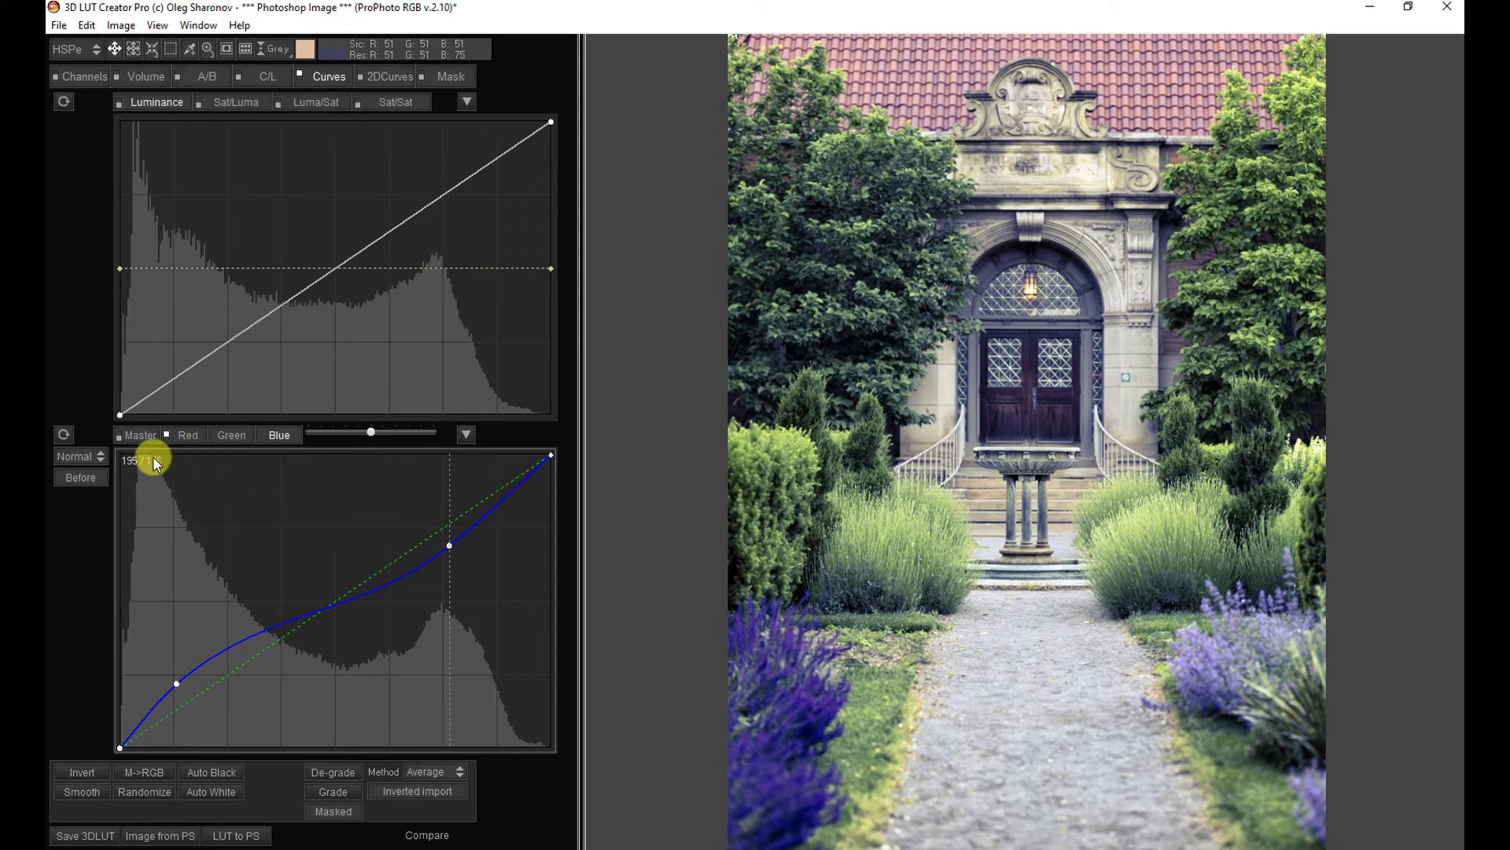
left_click(64, 435)
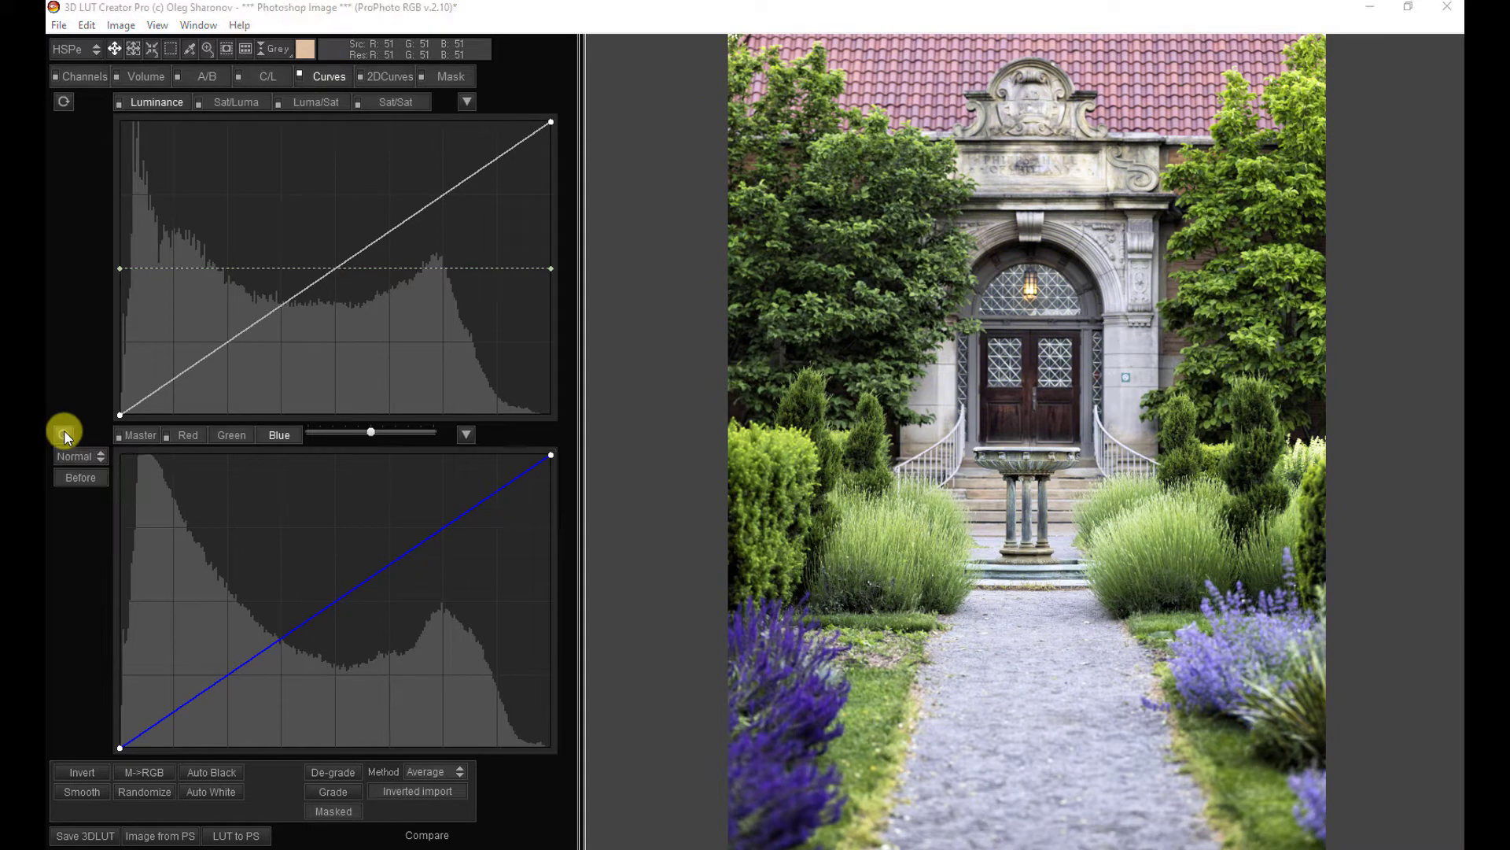
Step: Brighten the Master curve's shadows directly from the dark foliage of the tree beside the doorway, and reset the RGB curves
left_click(139, 435)
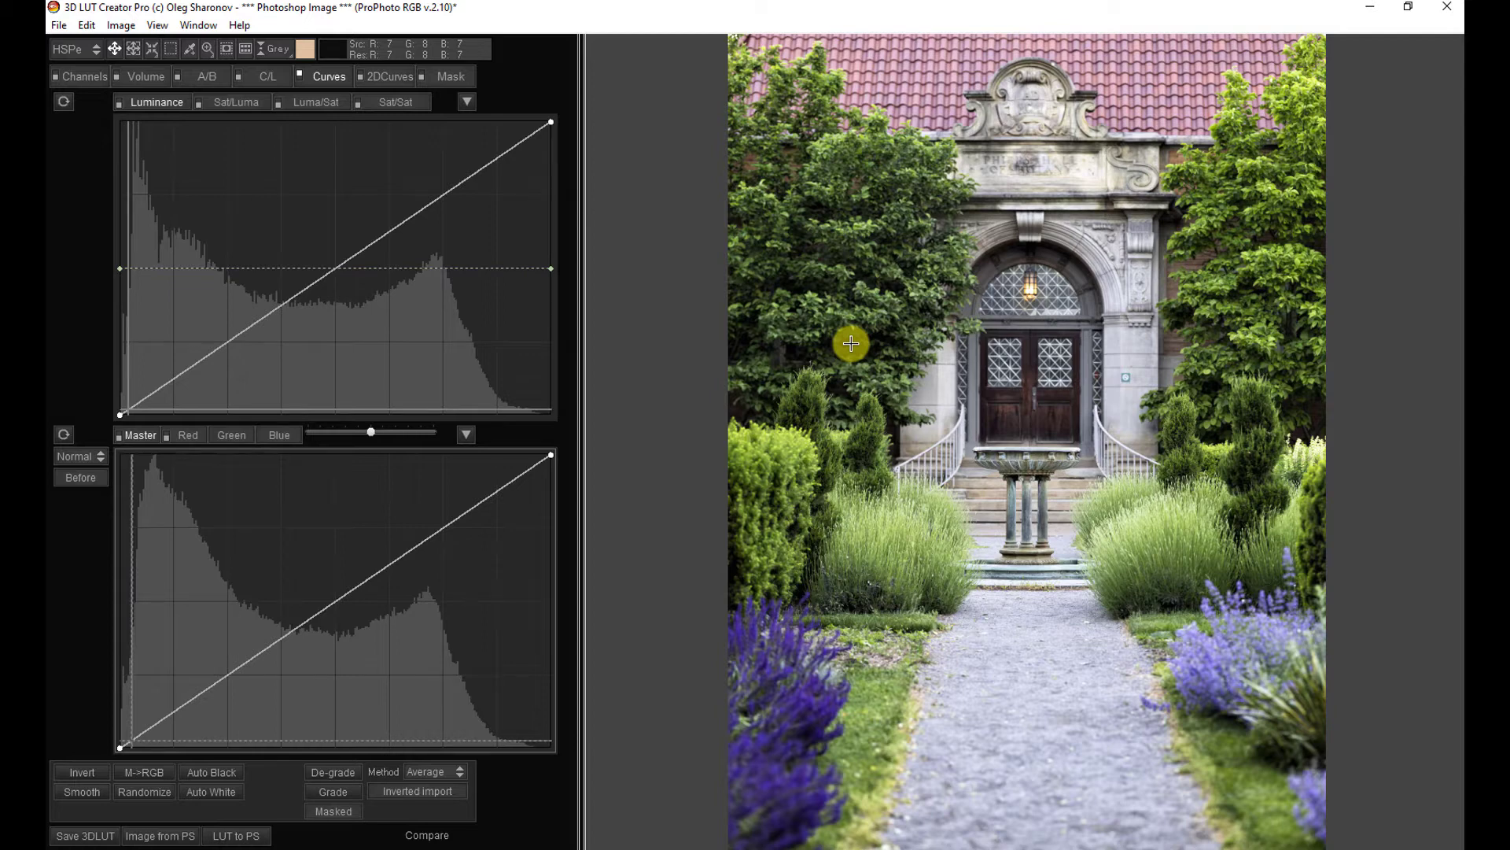
left_click_drag(851, 343, 856, 300)
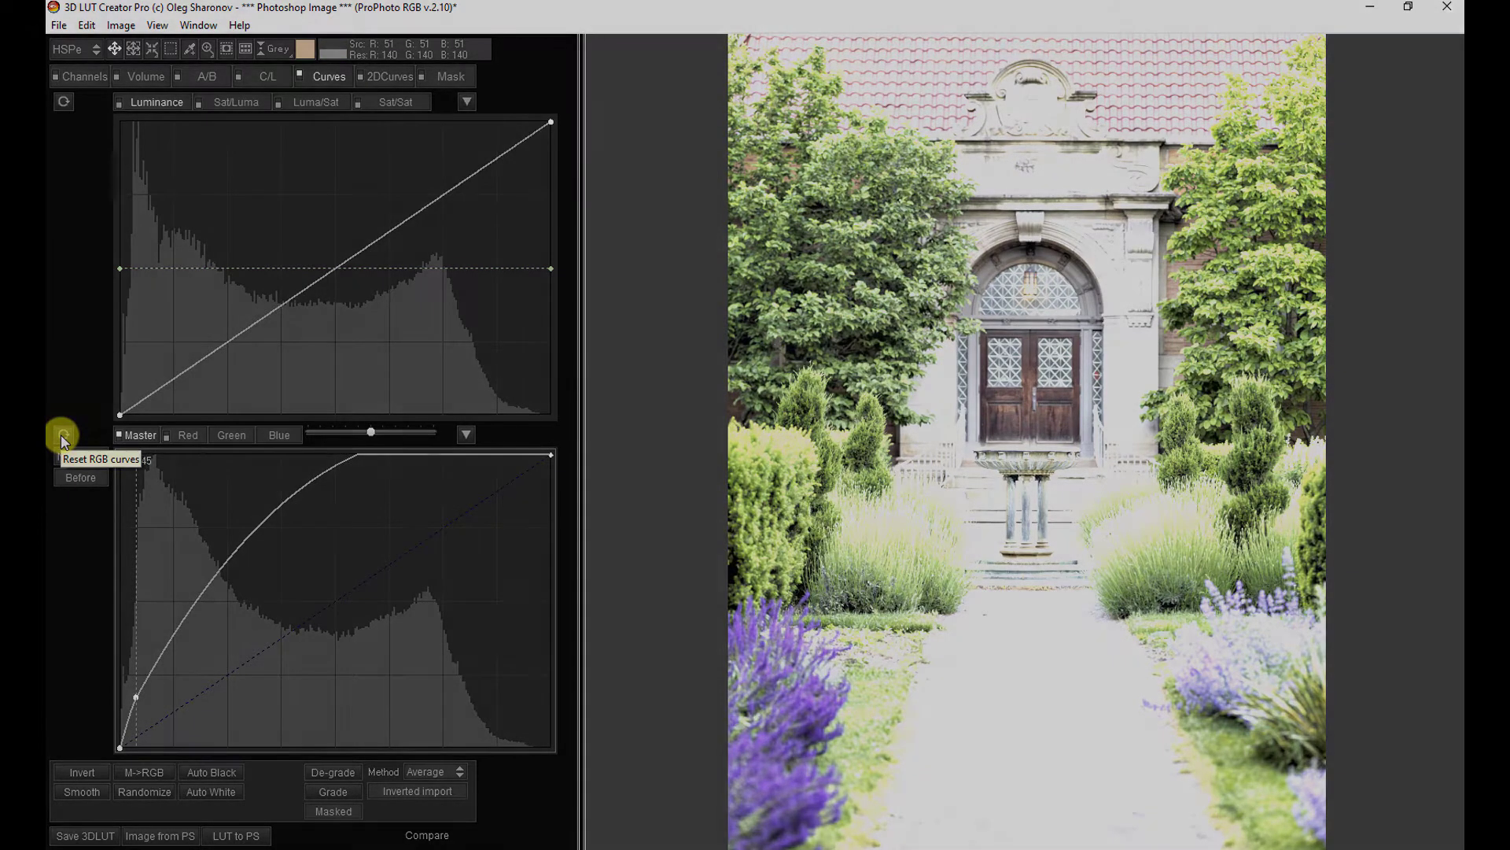
left_click(63, 436)
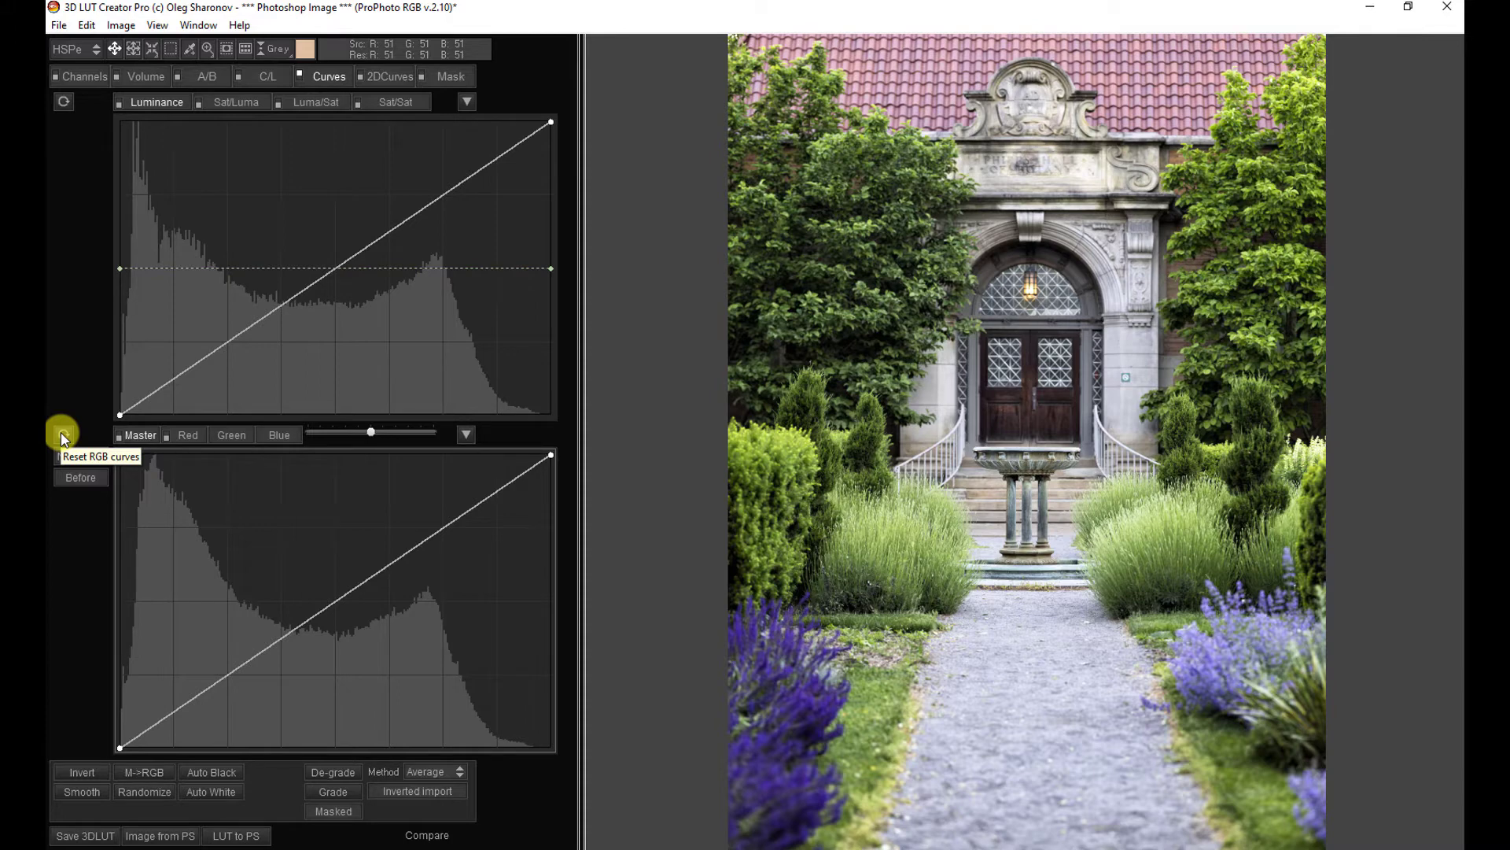
Step: Add a midtone point to the Master curve and lower it to about 147 / 100 to darken the image
left_click_drag(305, 617, 559, 596)
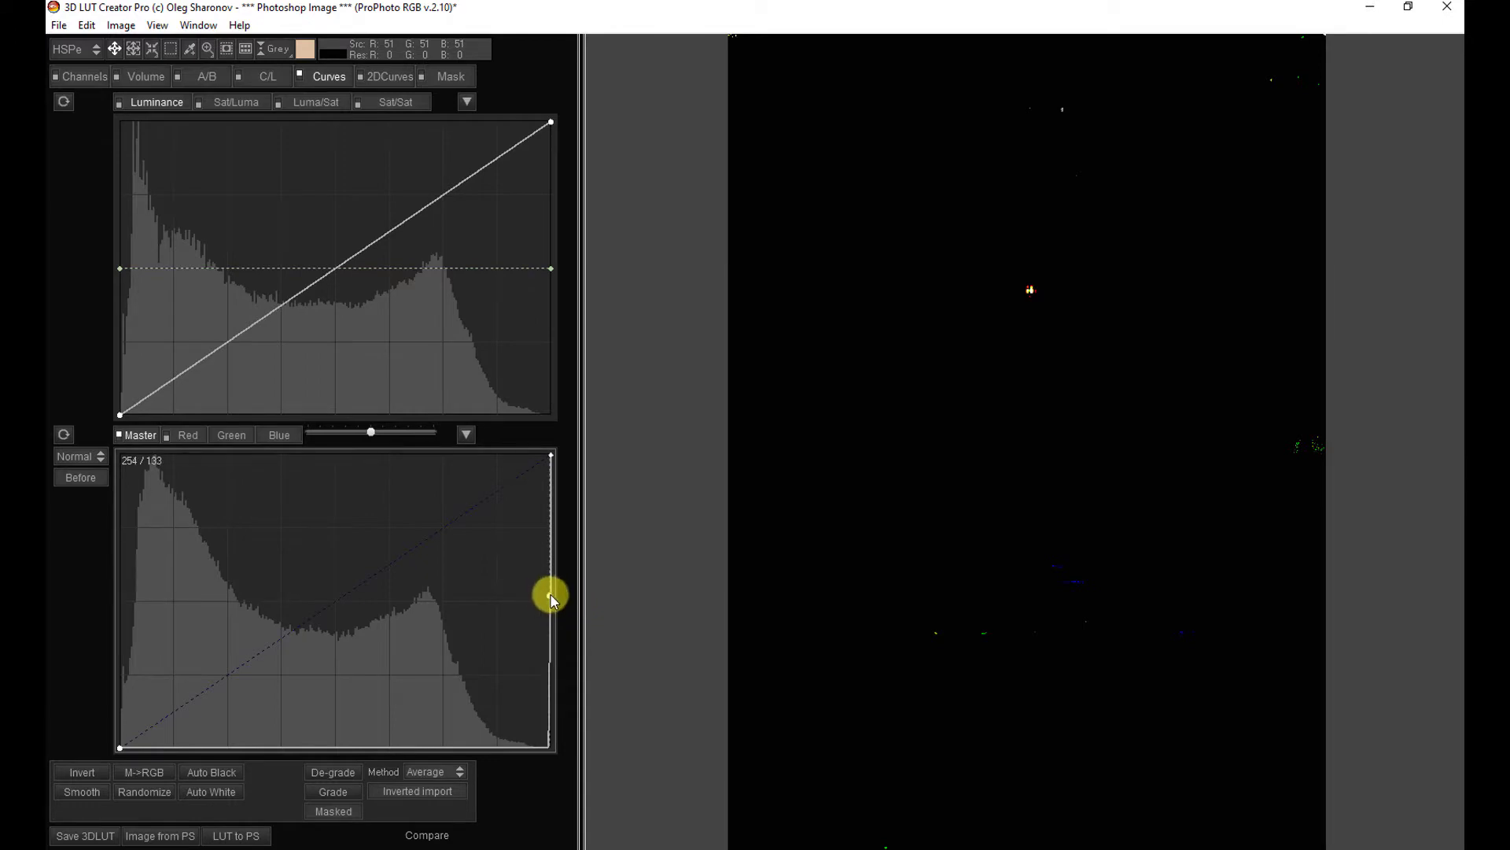
left_click_drag(550, 594, 370, 634)
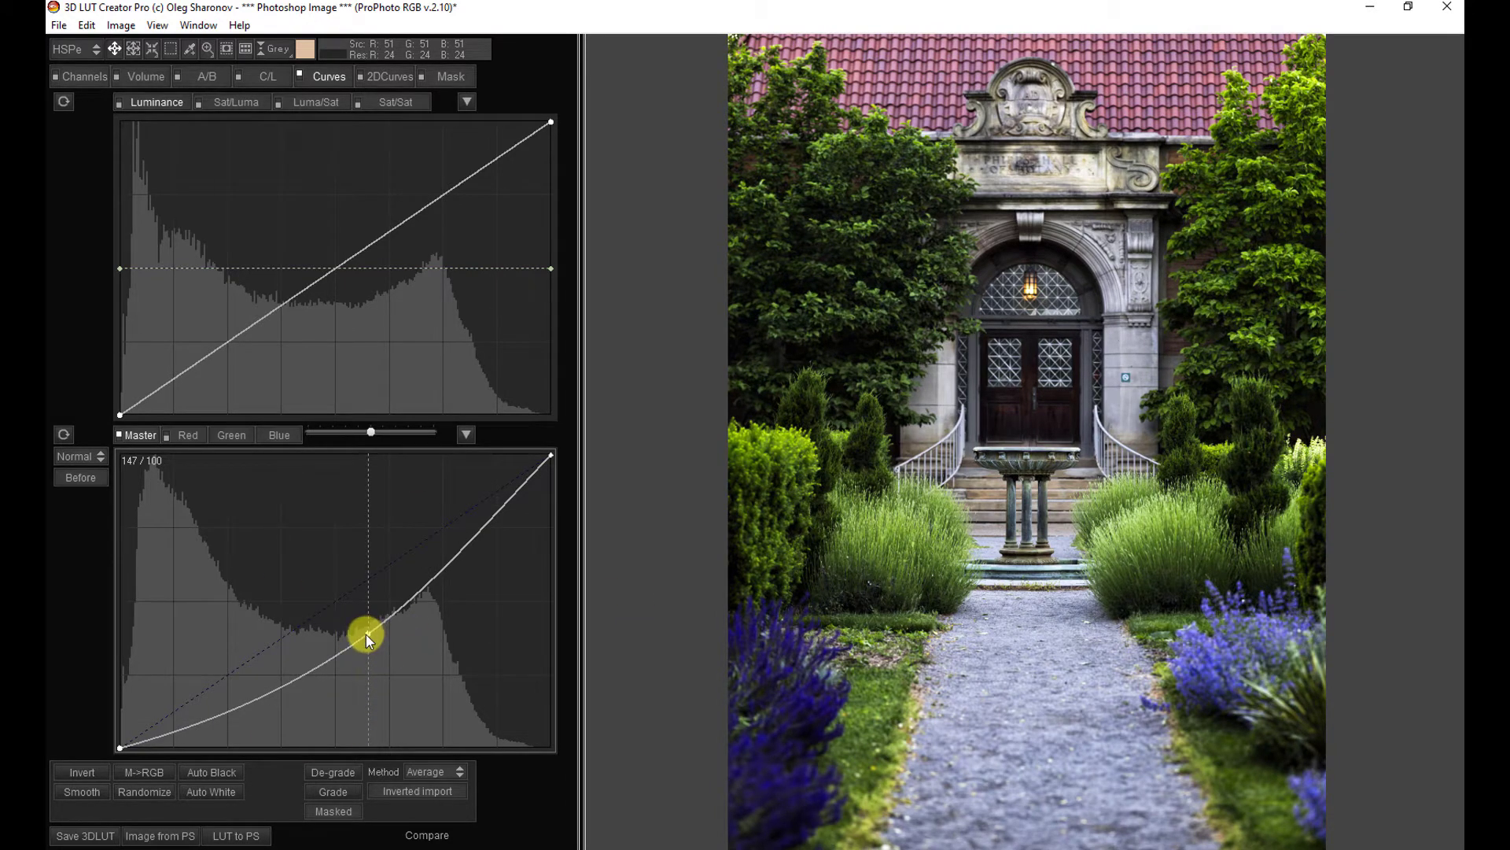
Step: Remove the Master curve's midtone point, raise a new one to about 117 / 183, and delete that point too
left_click_drag(366, 634, 692, 643)
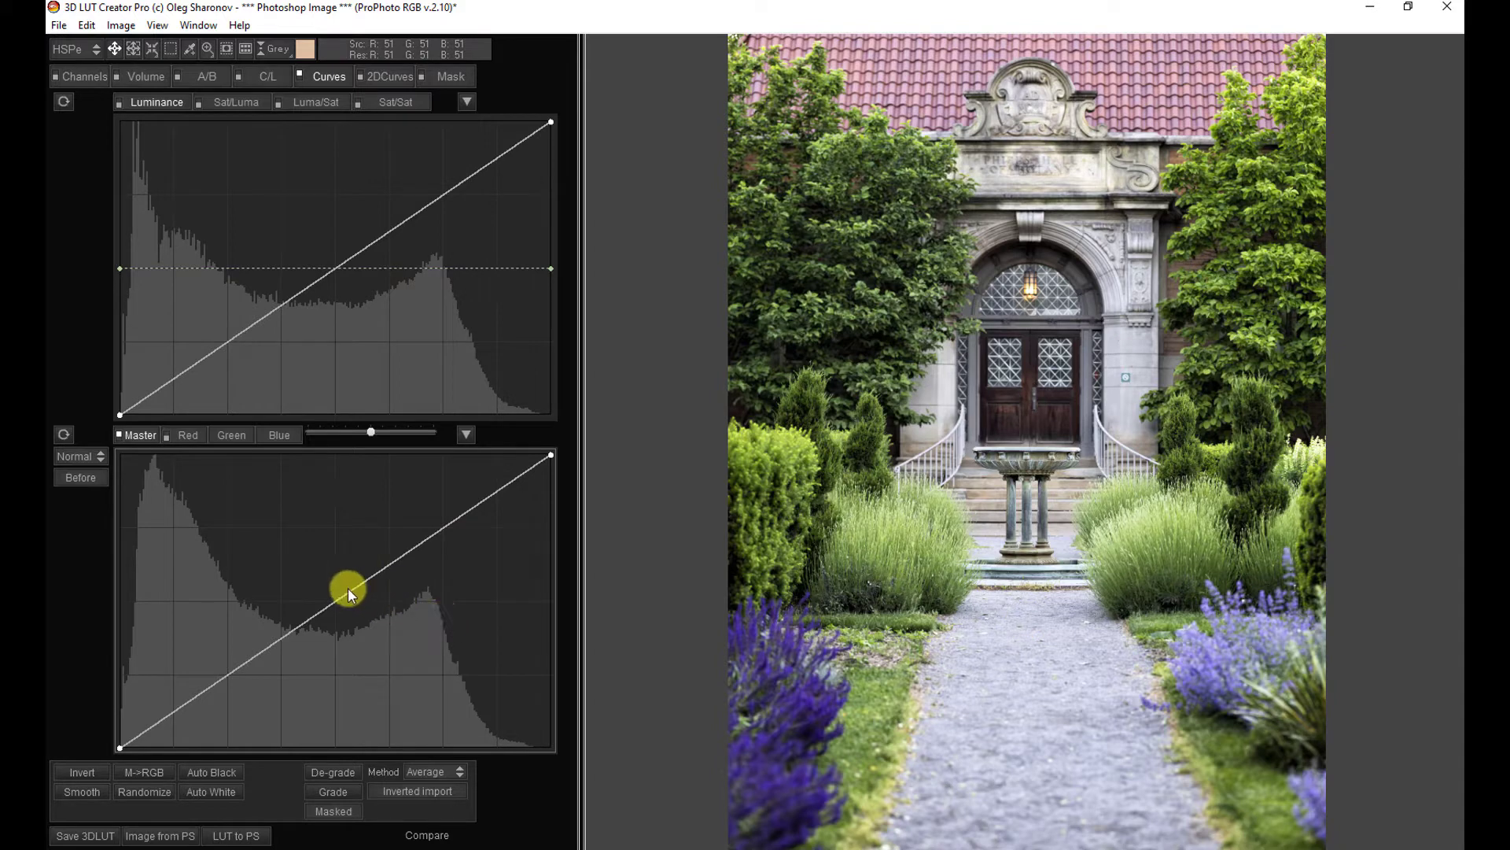
left_click_drag(340, 597, 317, 538)
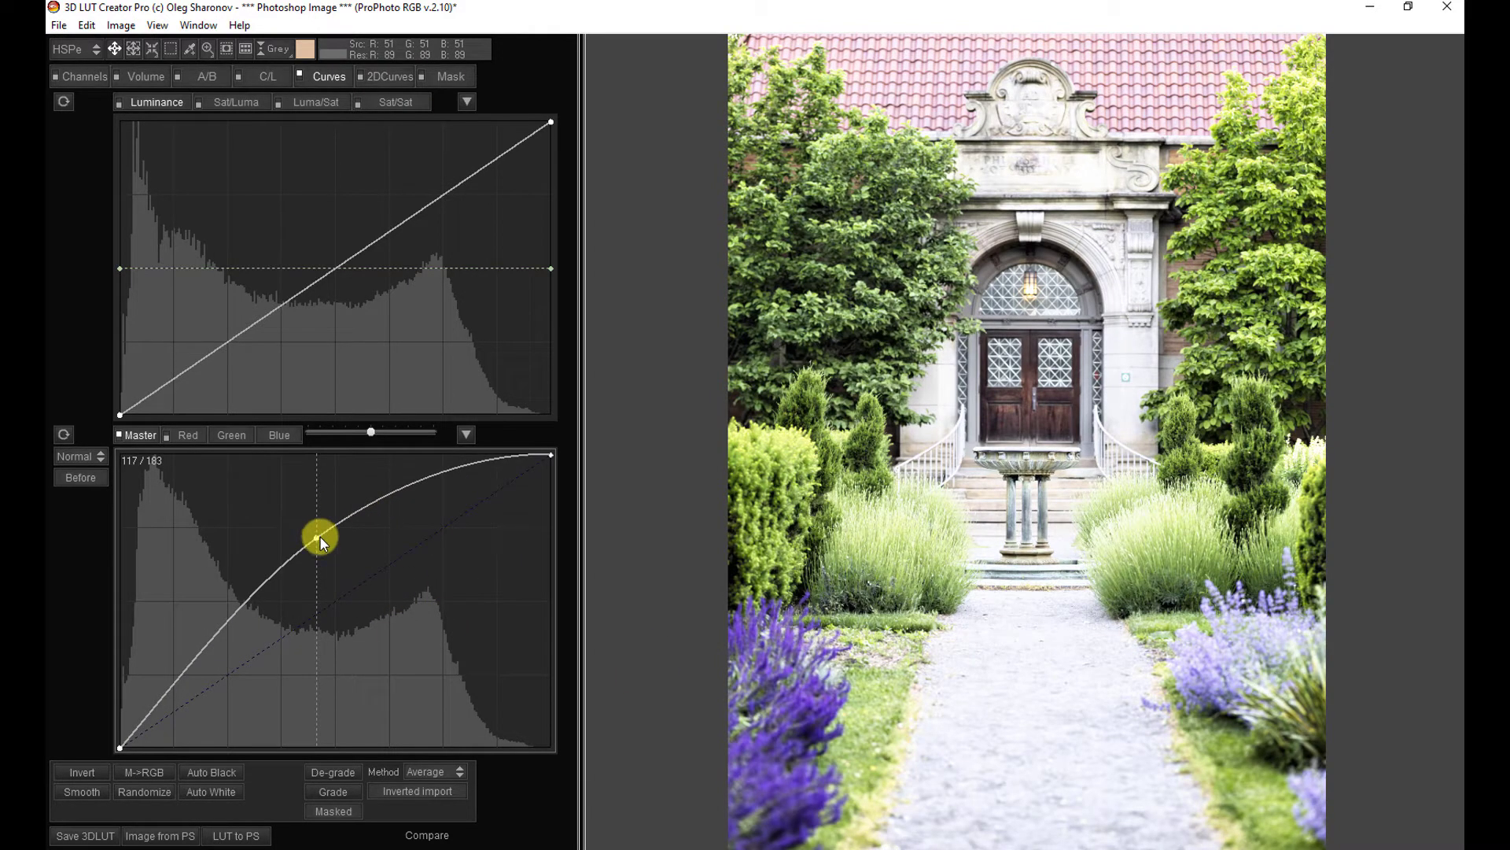
right_click(316, 537)
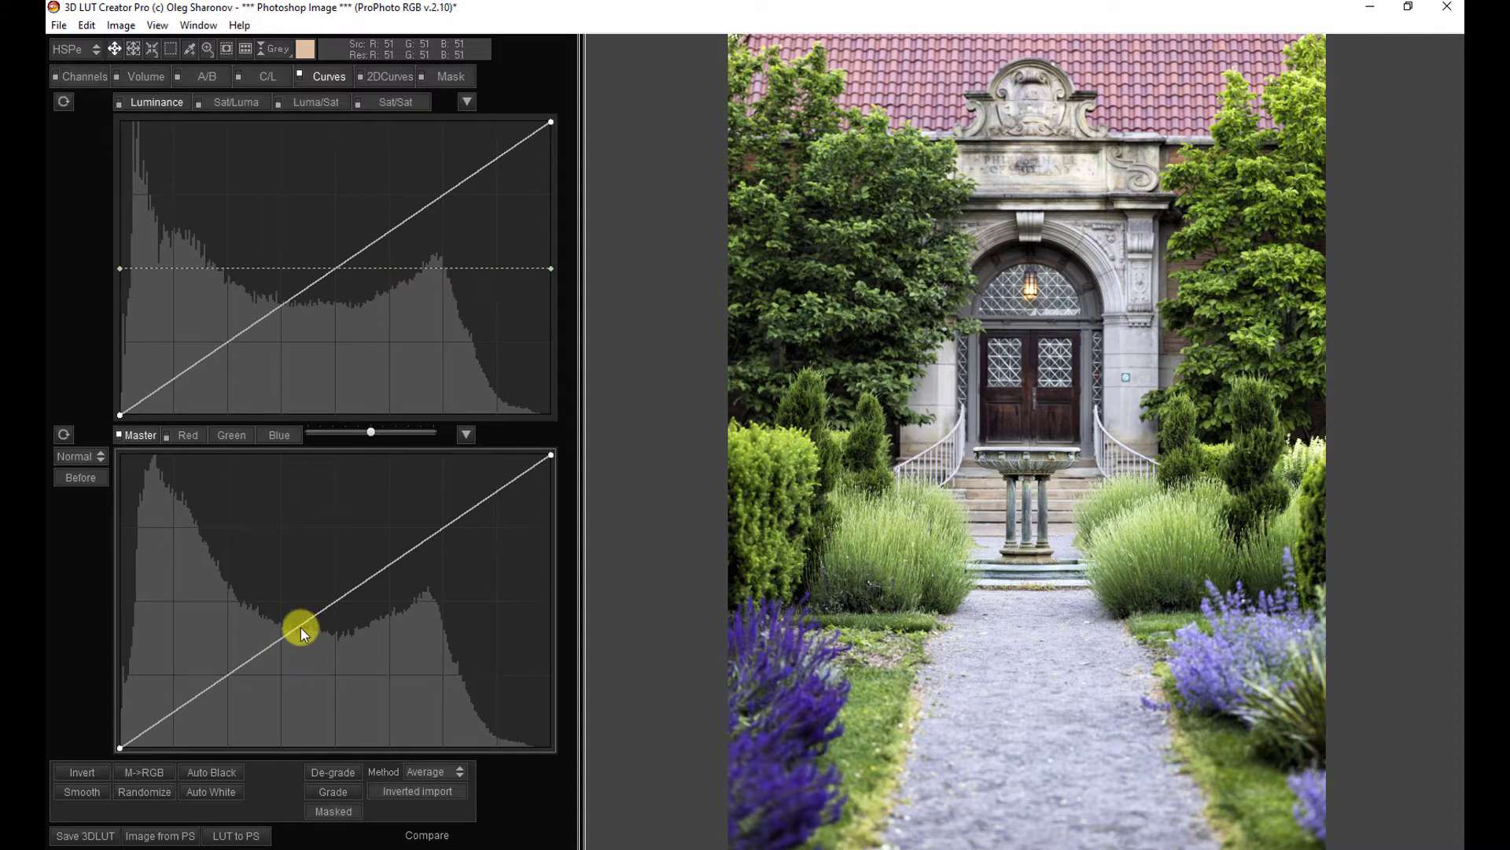
Step: Shape the Master curve with points at about 94 / 150, 145 / 160 and 167 / 209, and straighten the segment between the first two
left_click_drag(304, 617, 280, 574)
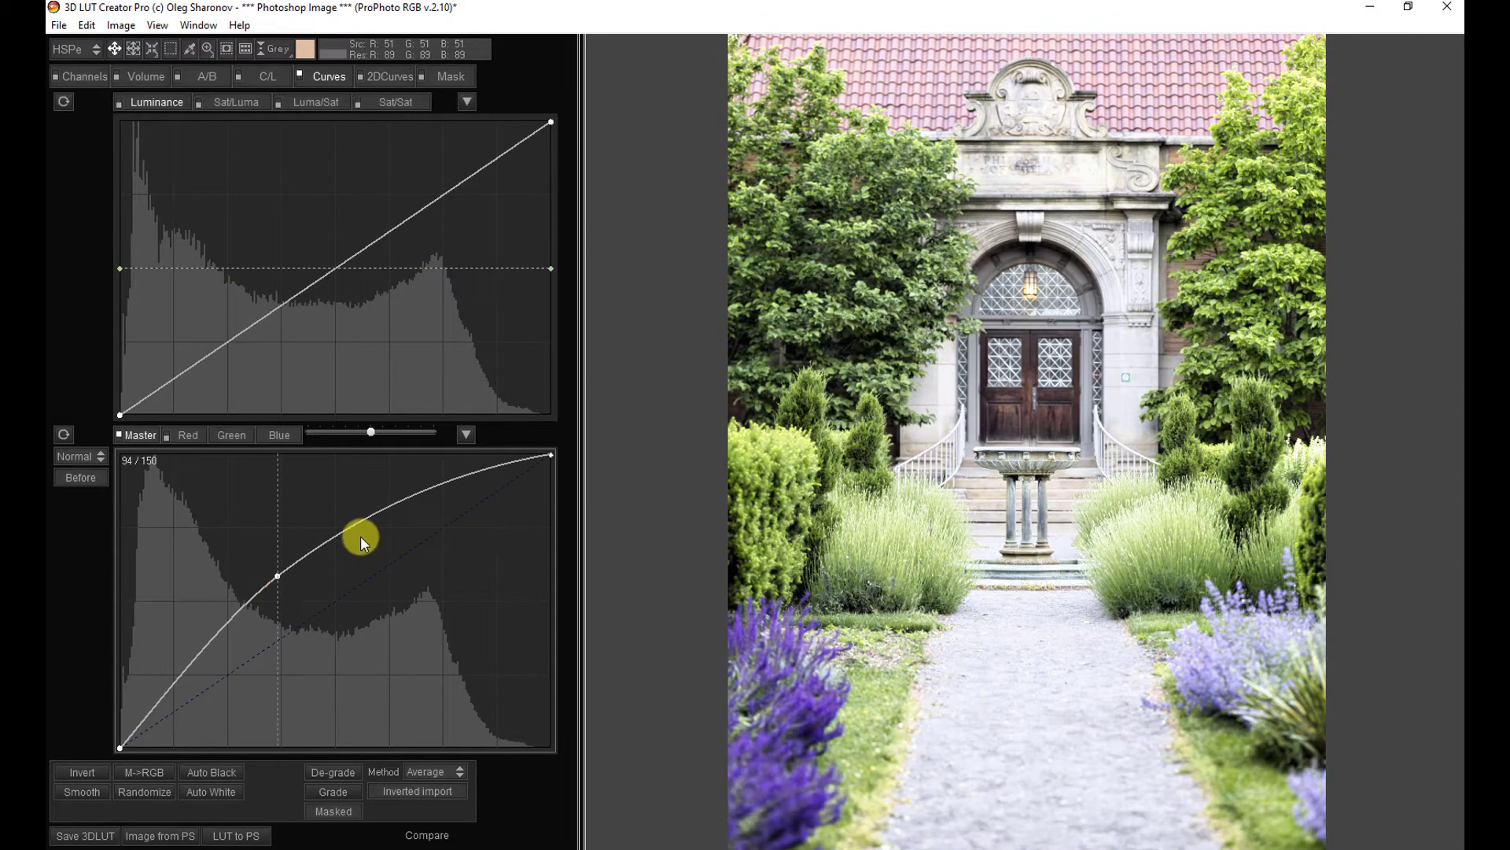
left_click(343, 532)
left_click_drag(343, 532, 371, 561)
left_click_drag(438, 532, 401, 507)
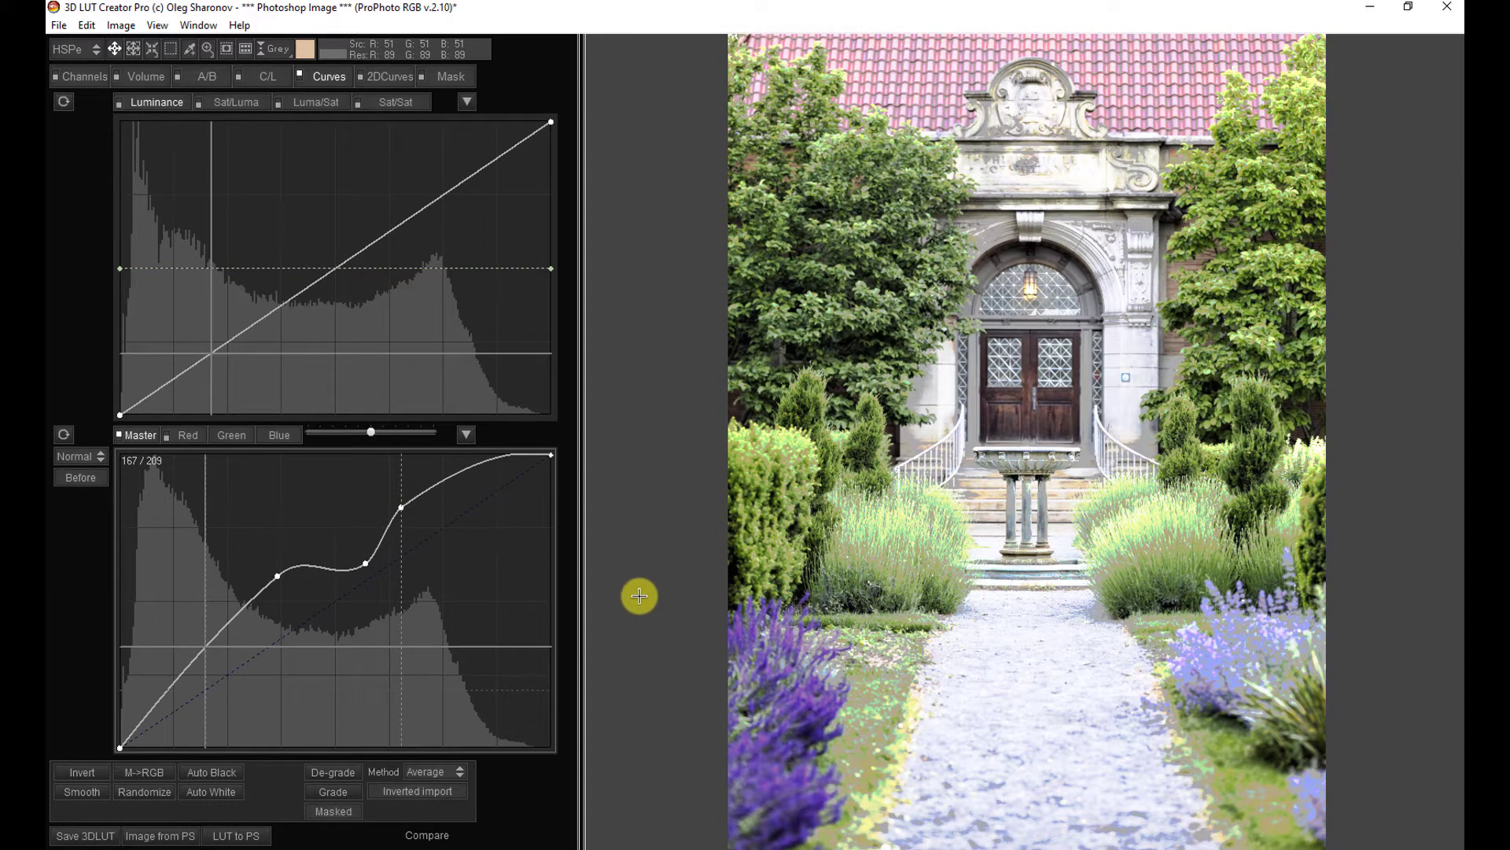
right_click(308, 566)
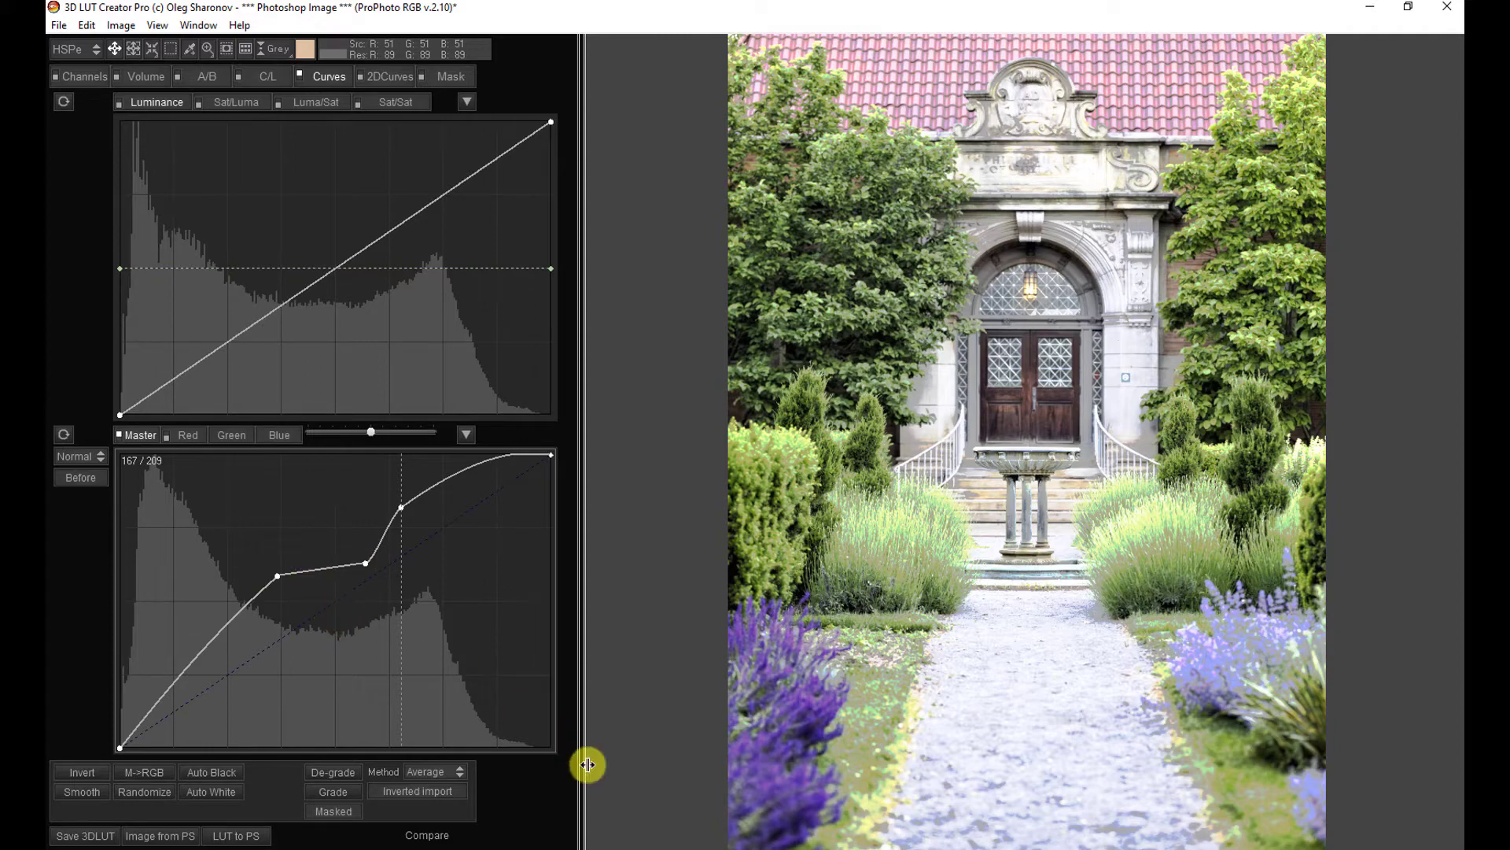
Step: Switch to Photoshop, raise the Curves 2 RGB curve at input 67 and set its output to 110, and return to 3D LUT Creator
left_click(650, 847)
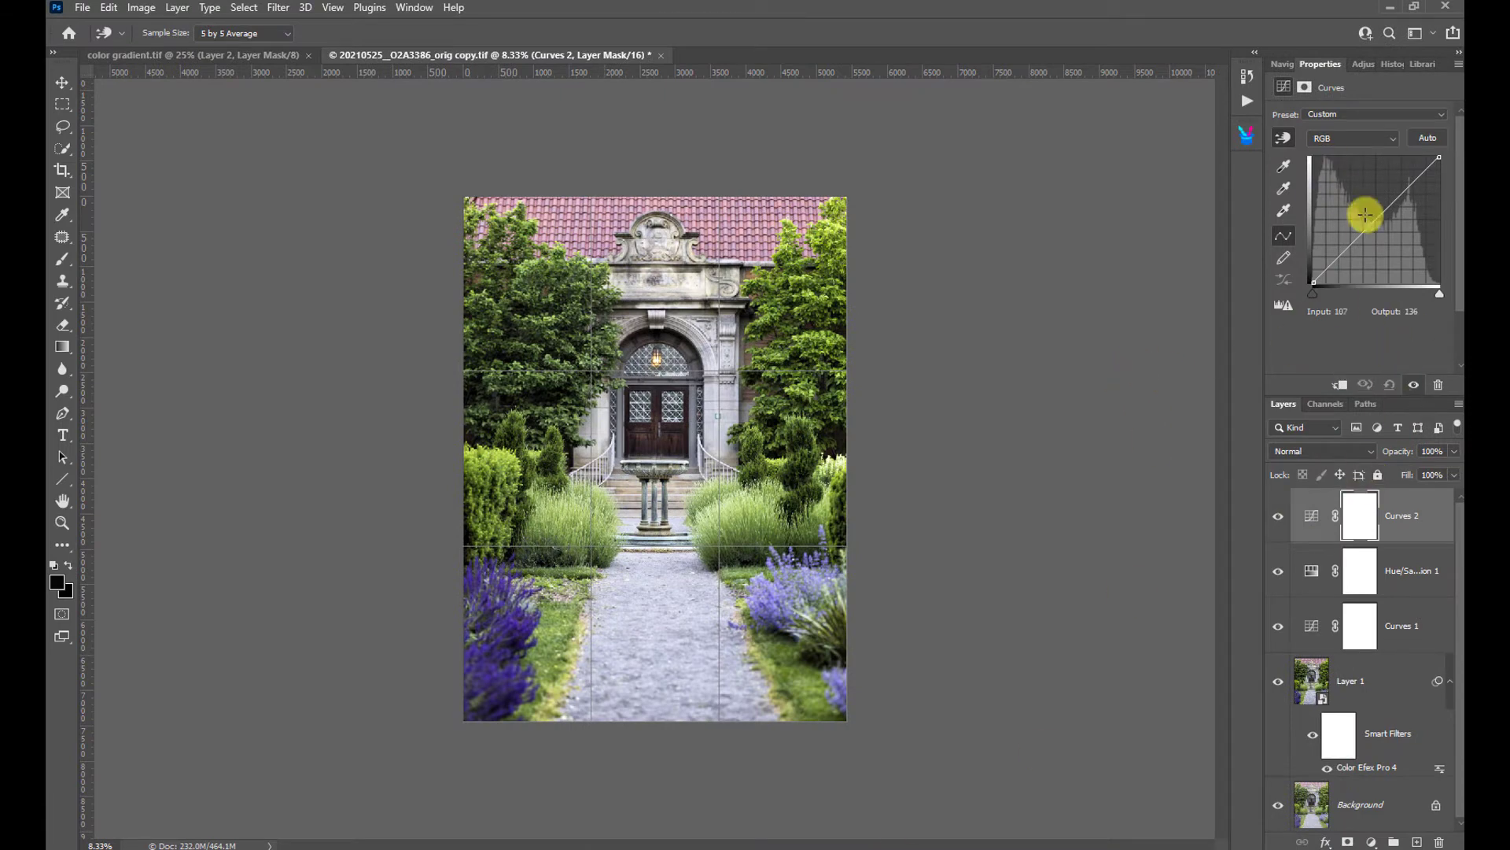
left_click_drag(1353, 242, 1347, 233)
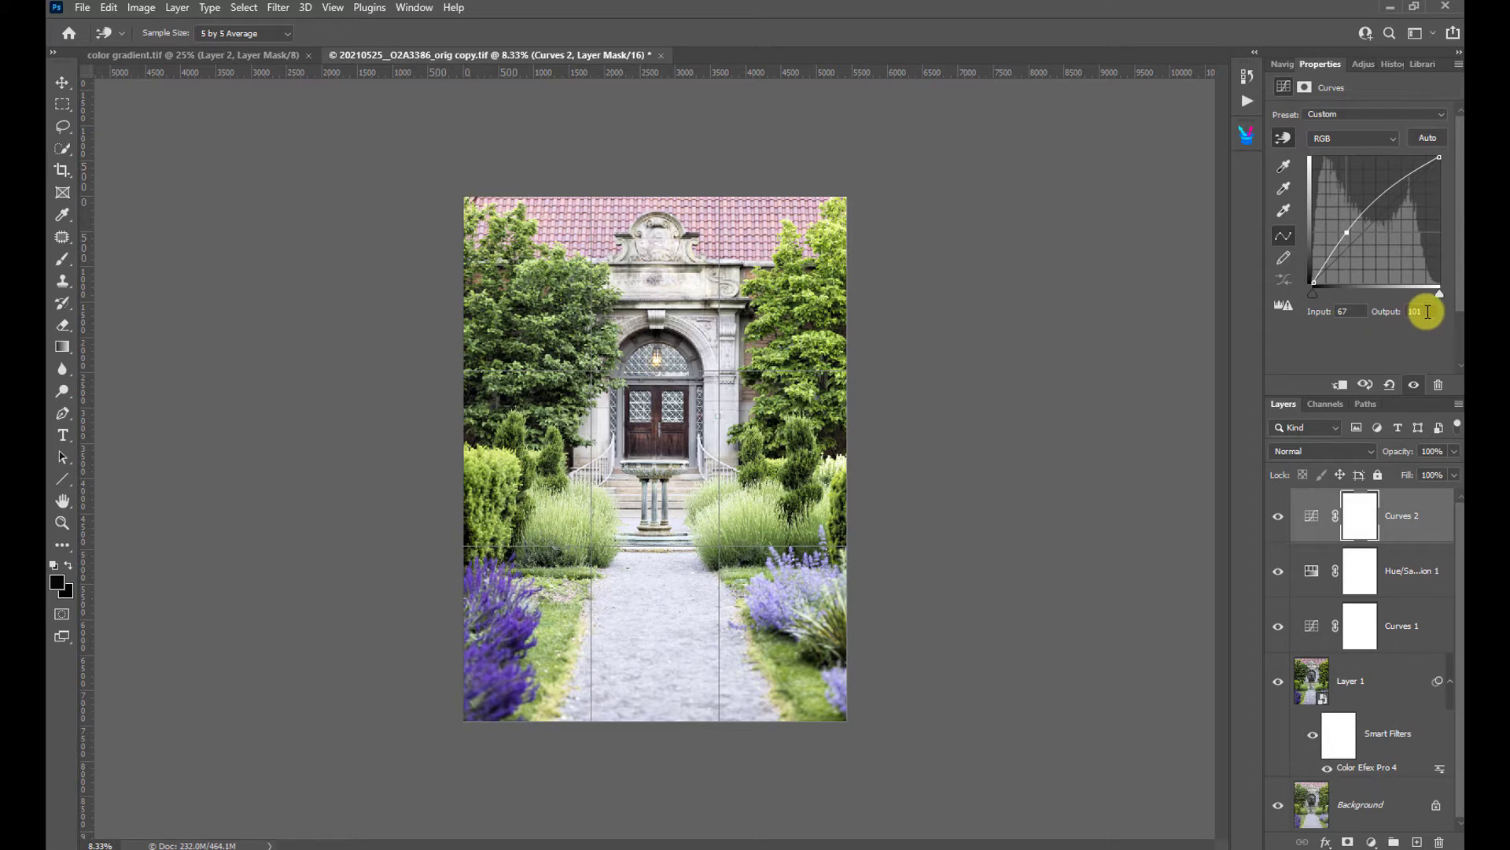
left_click(1413, 314)
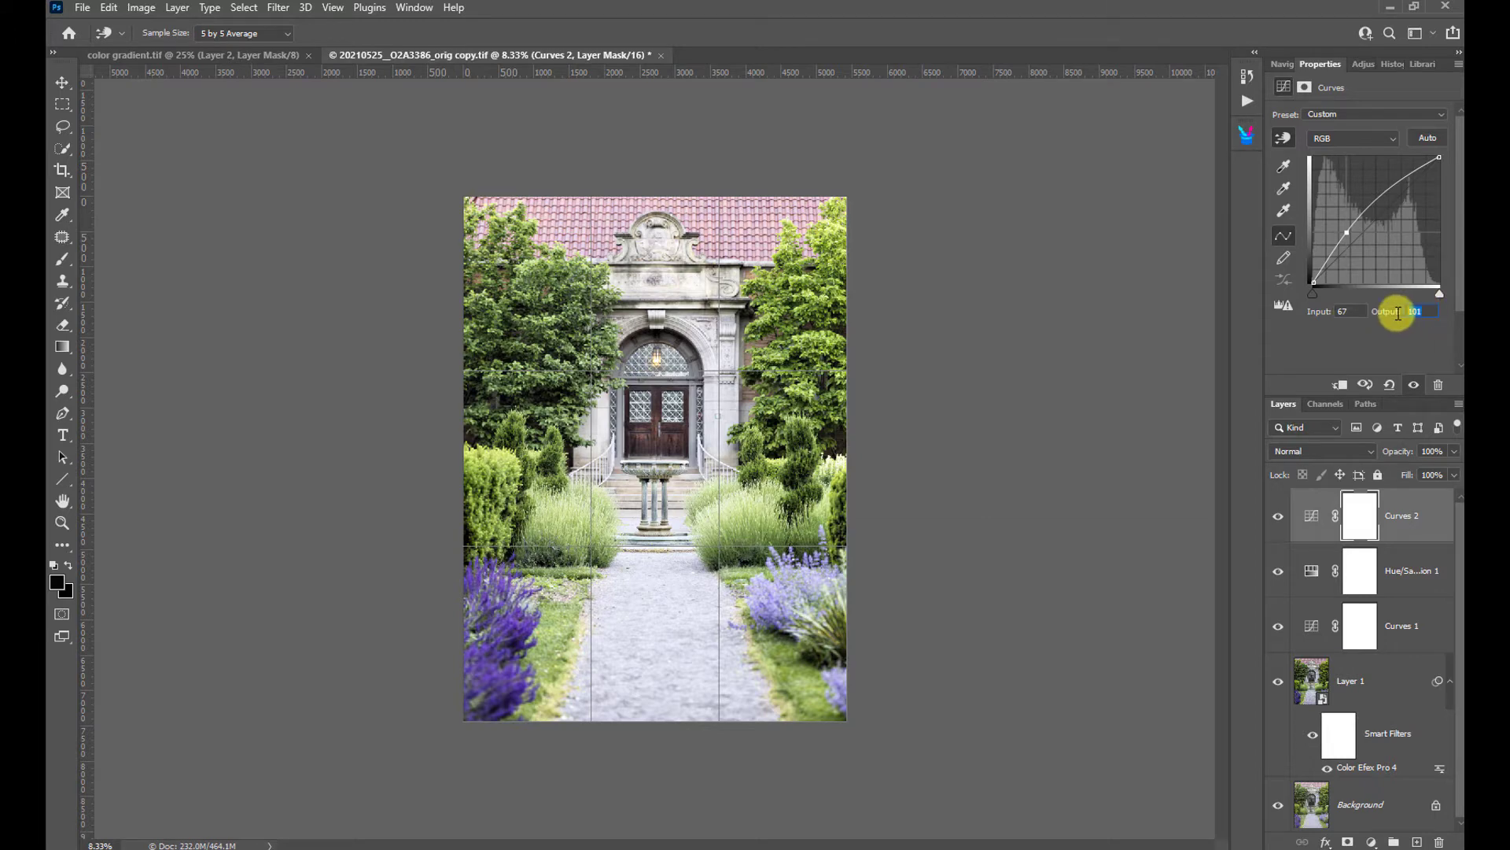
type("110")
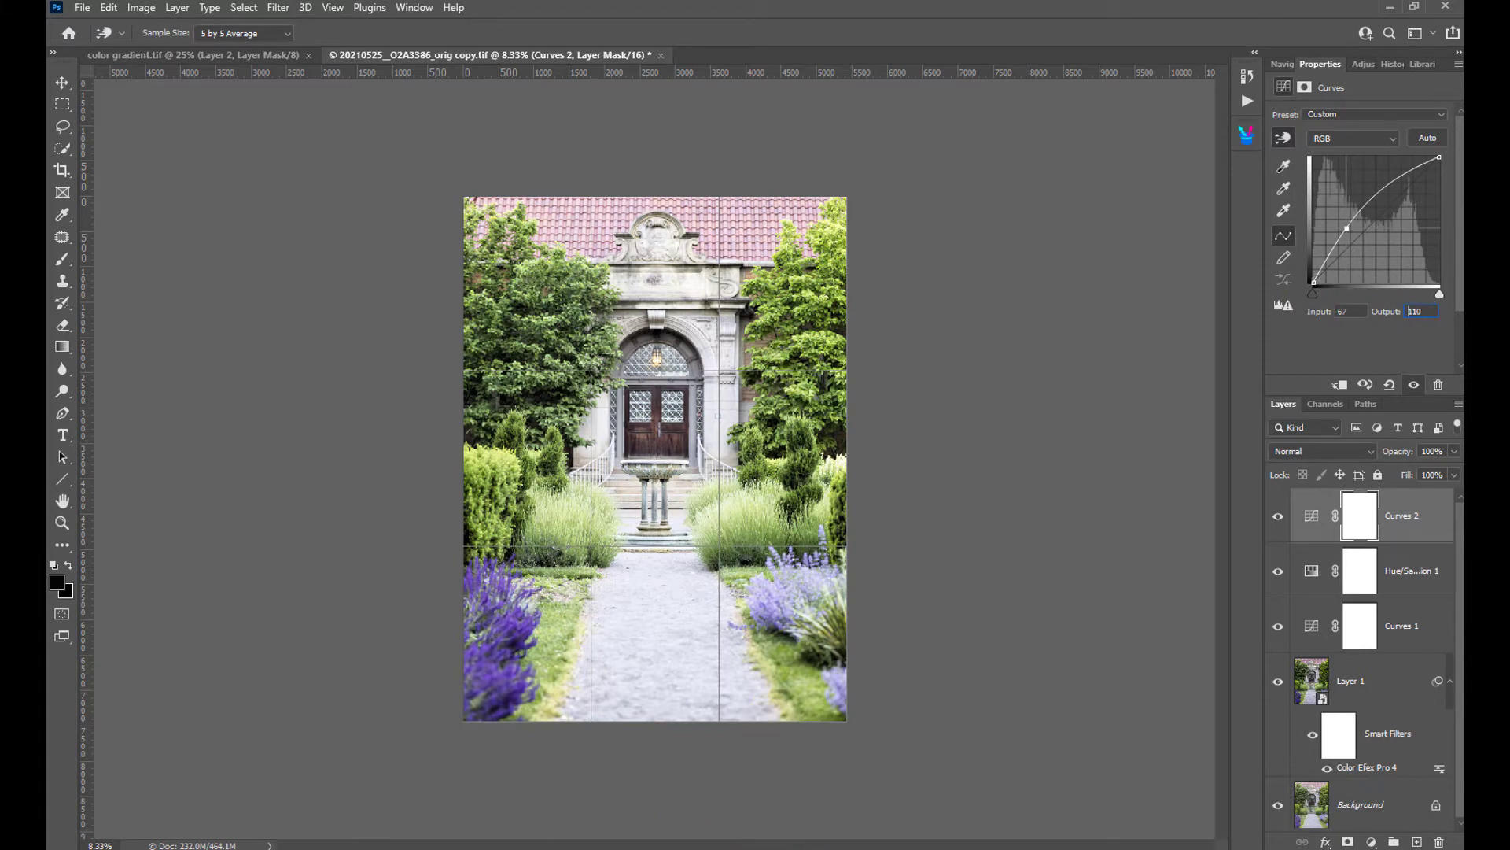
key("alt+Tab")
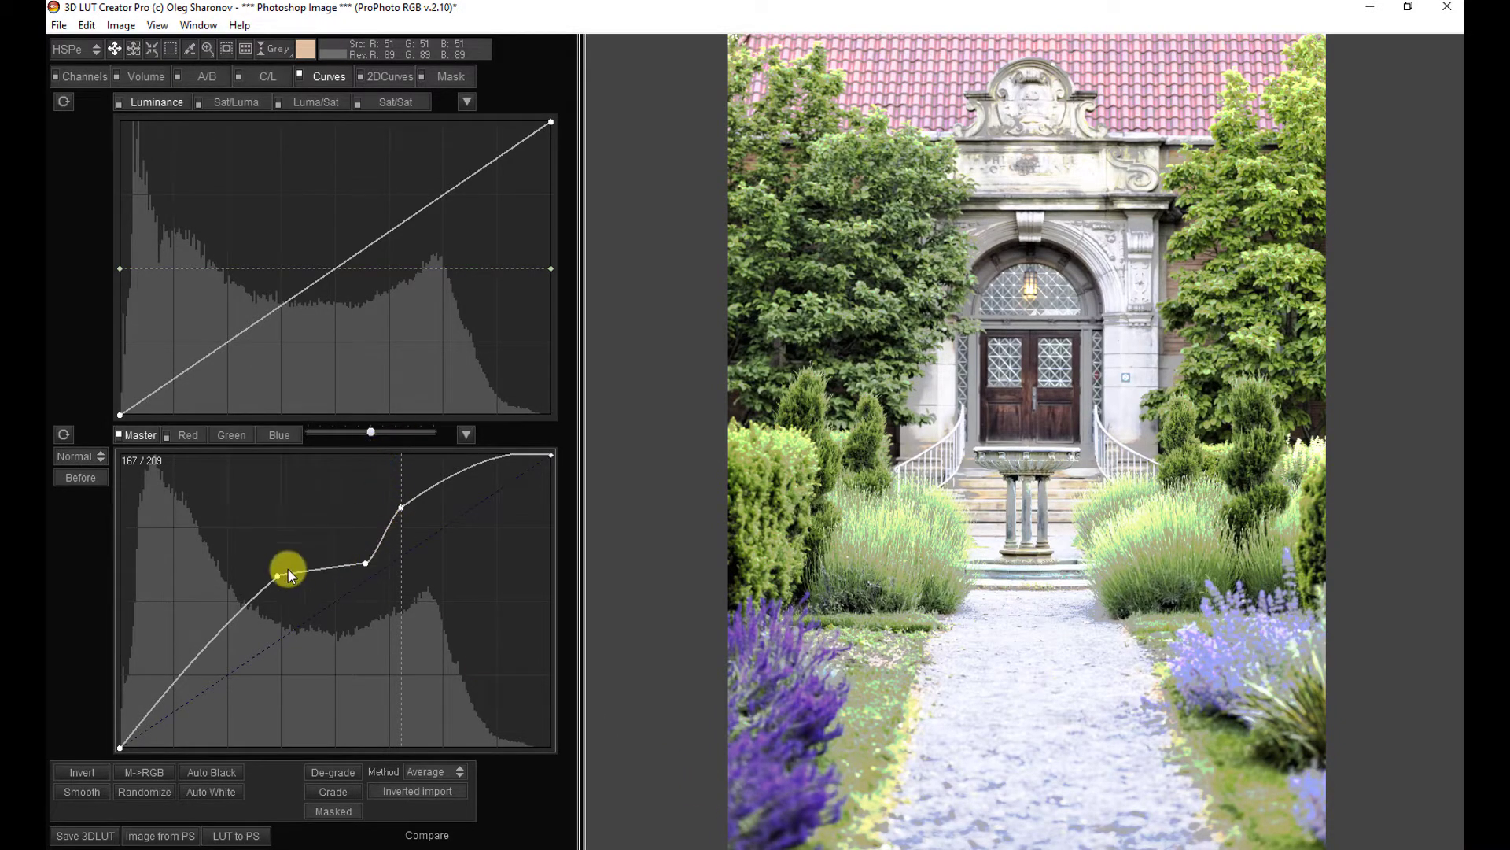
Step: Add a point near the Master curve's black end, and set the middle point numerically to input 145 and output 190
left_click(363, 563)
left_click(126, 461)
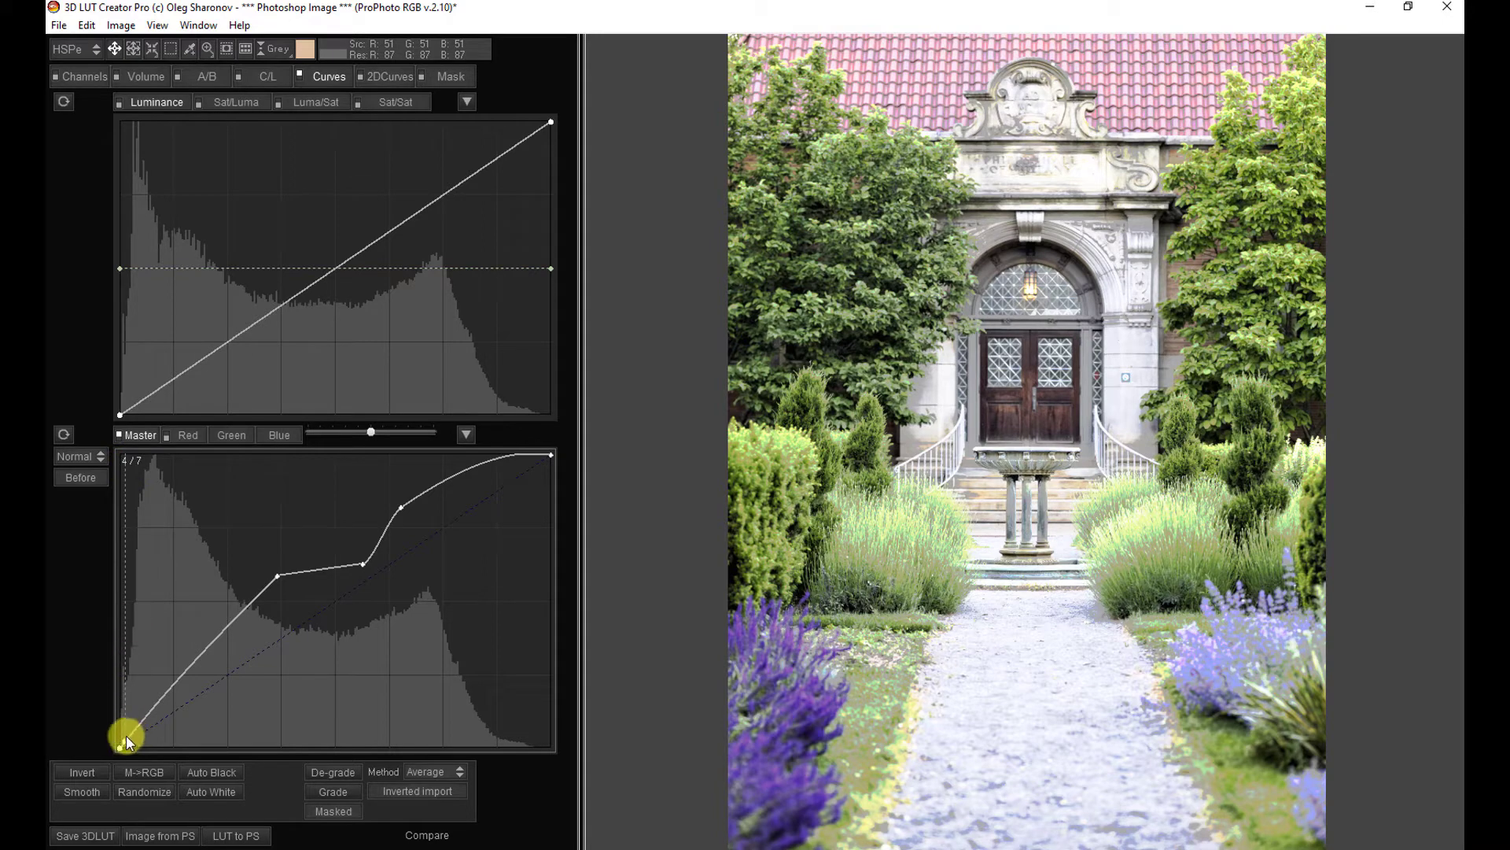
left_click(365, 564)
key("Return")
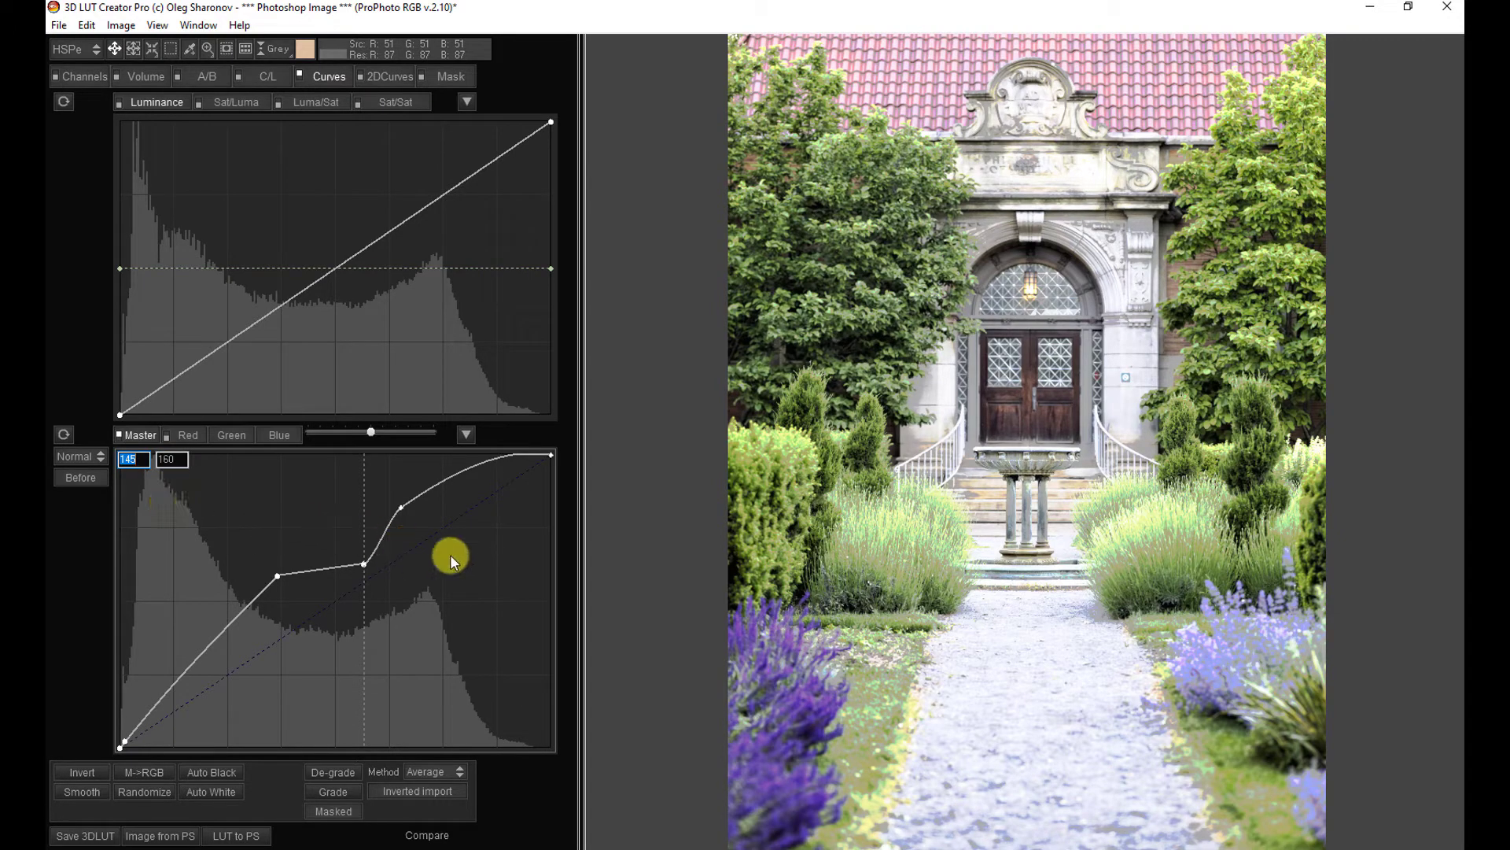
type("145")
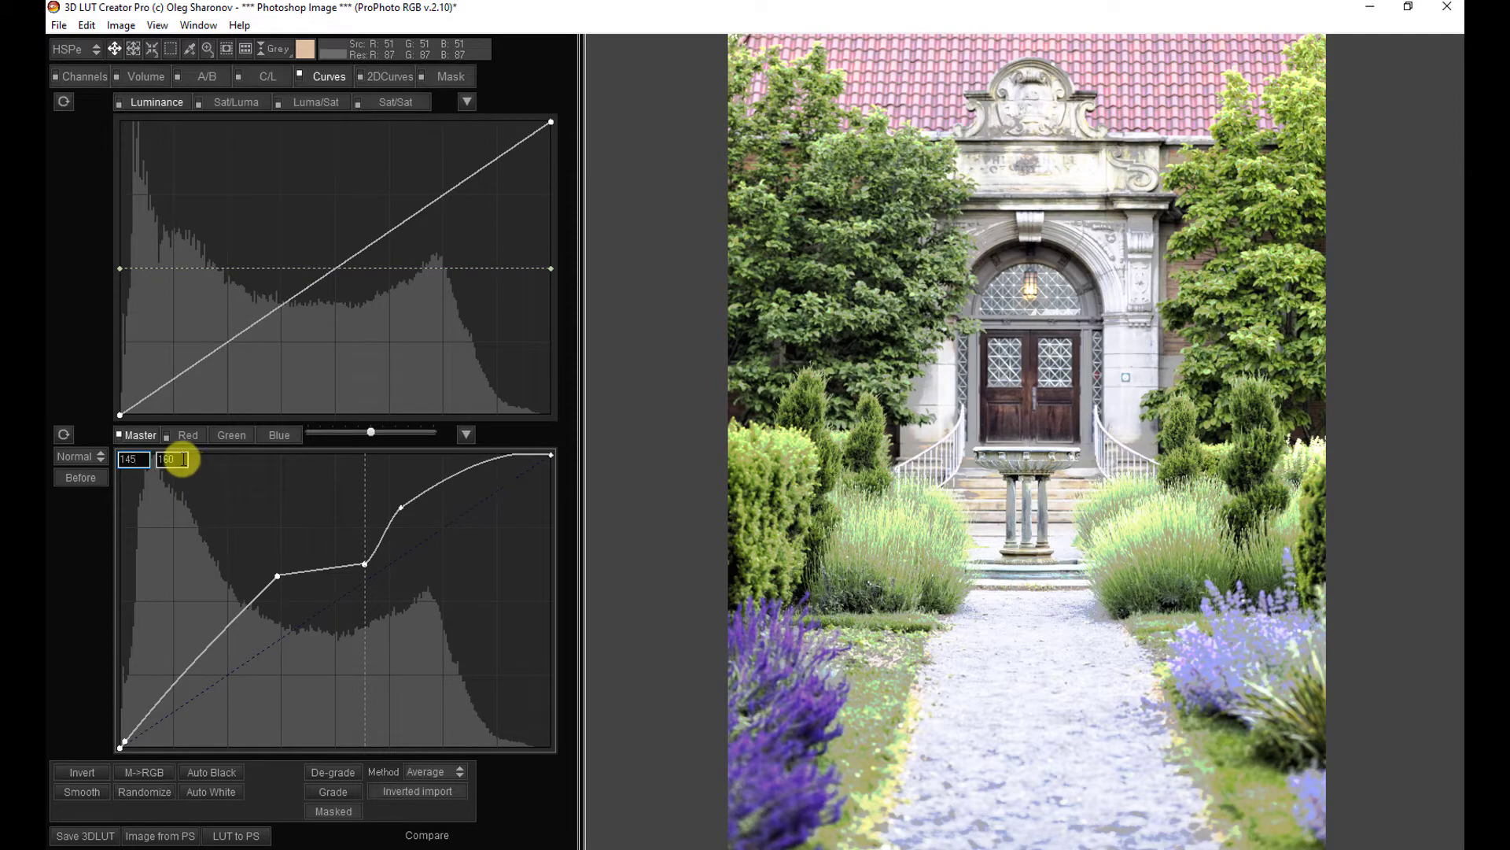
key("Tab")
type("1")
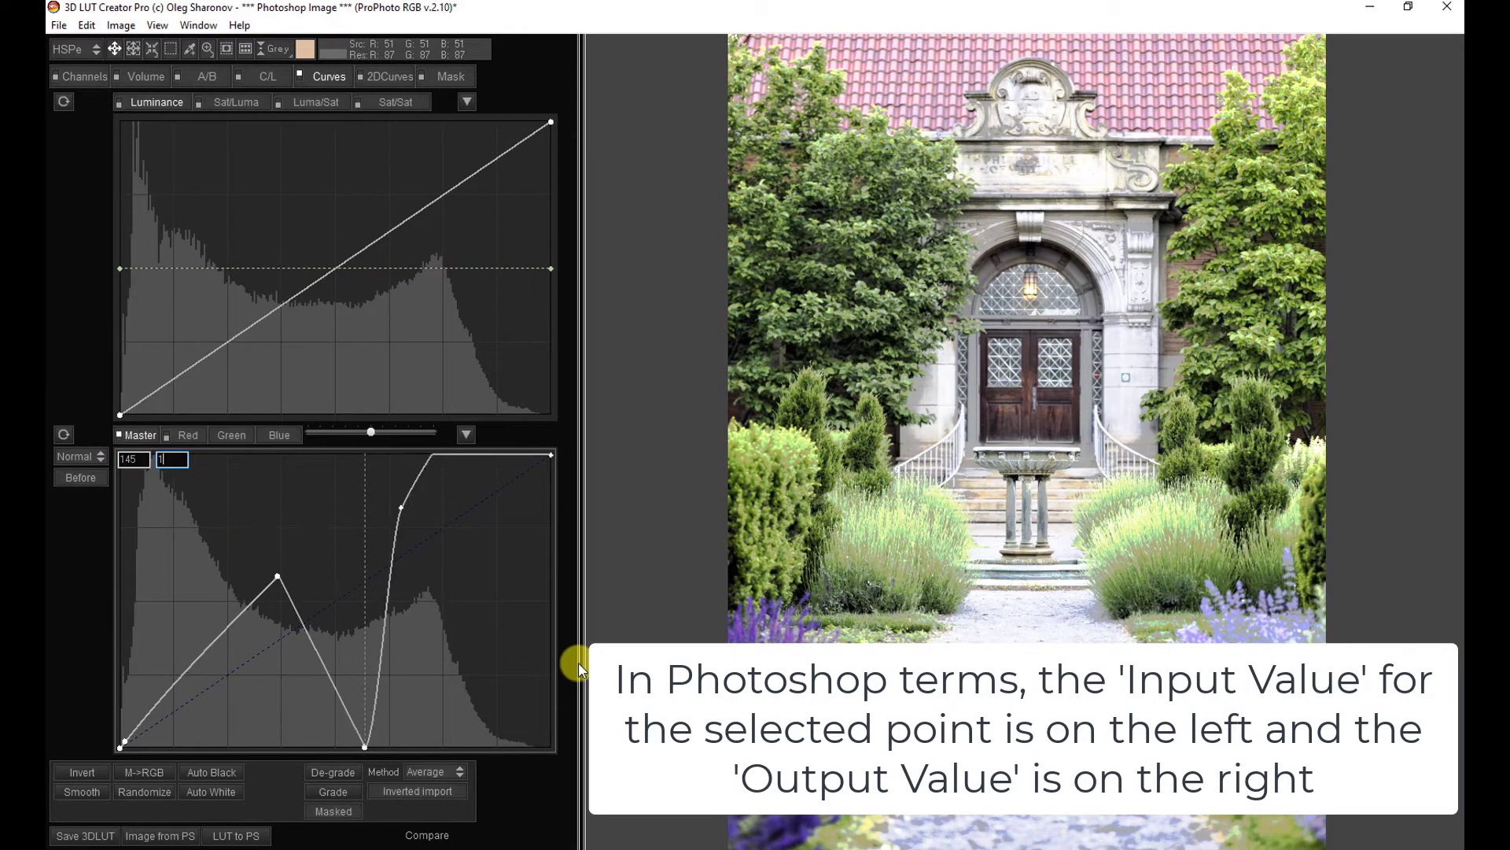
type("90")
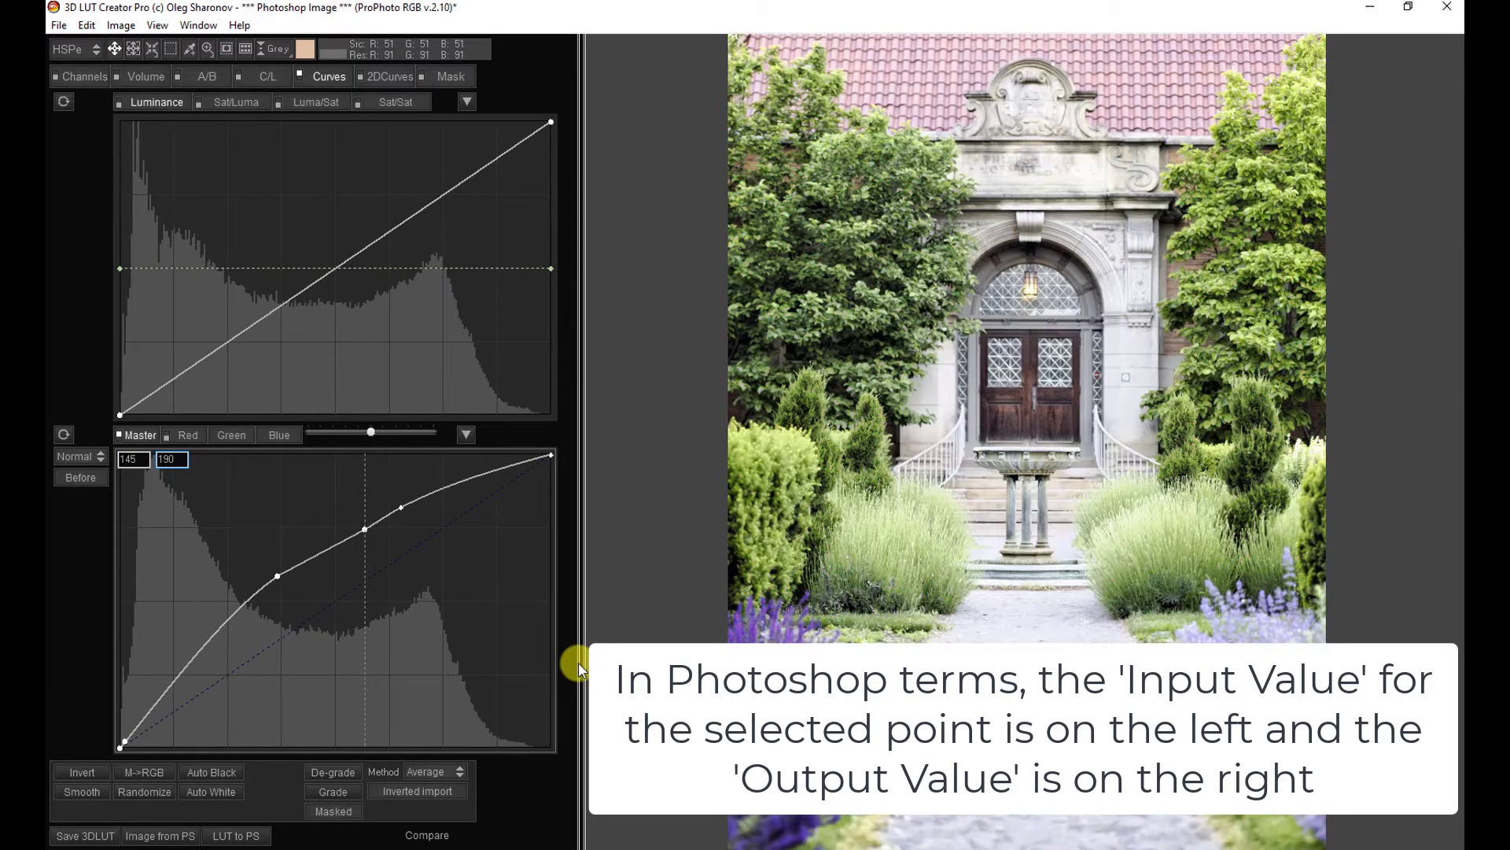
key("Return")
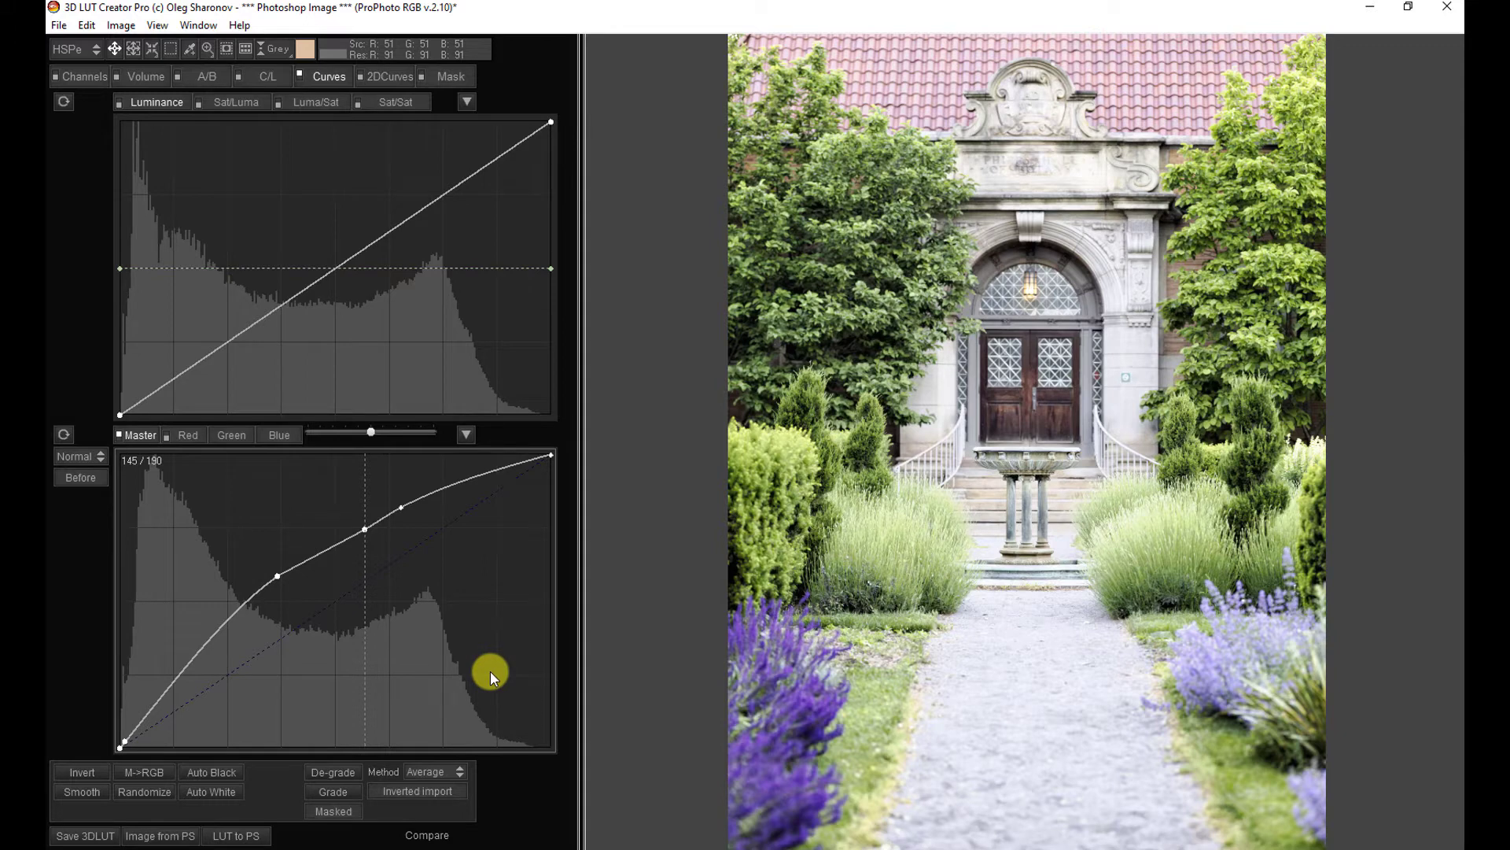
Step: Reset the RGB curves and shape the Master curve into a contrast S-curve, raising the highlights and placing a shadow point at about 50 / 44
left_click(61, 432)
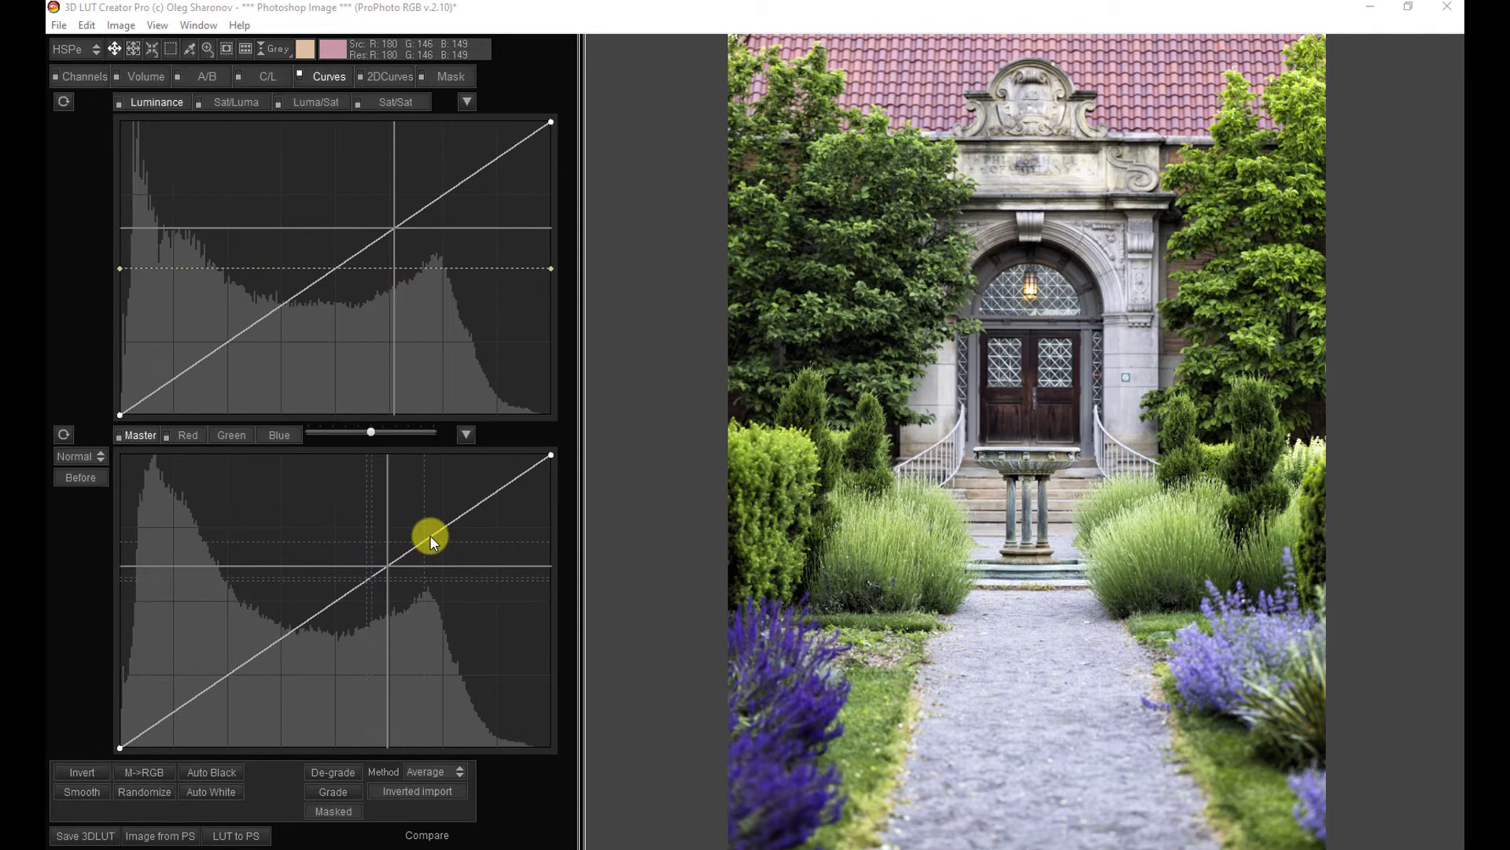
left_click_drag(430, 535, 415, 509)
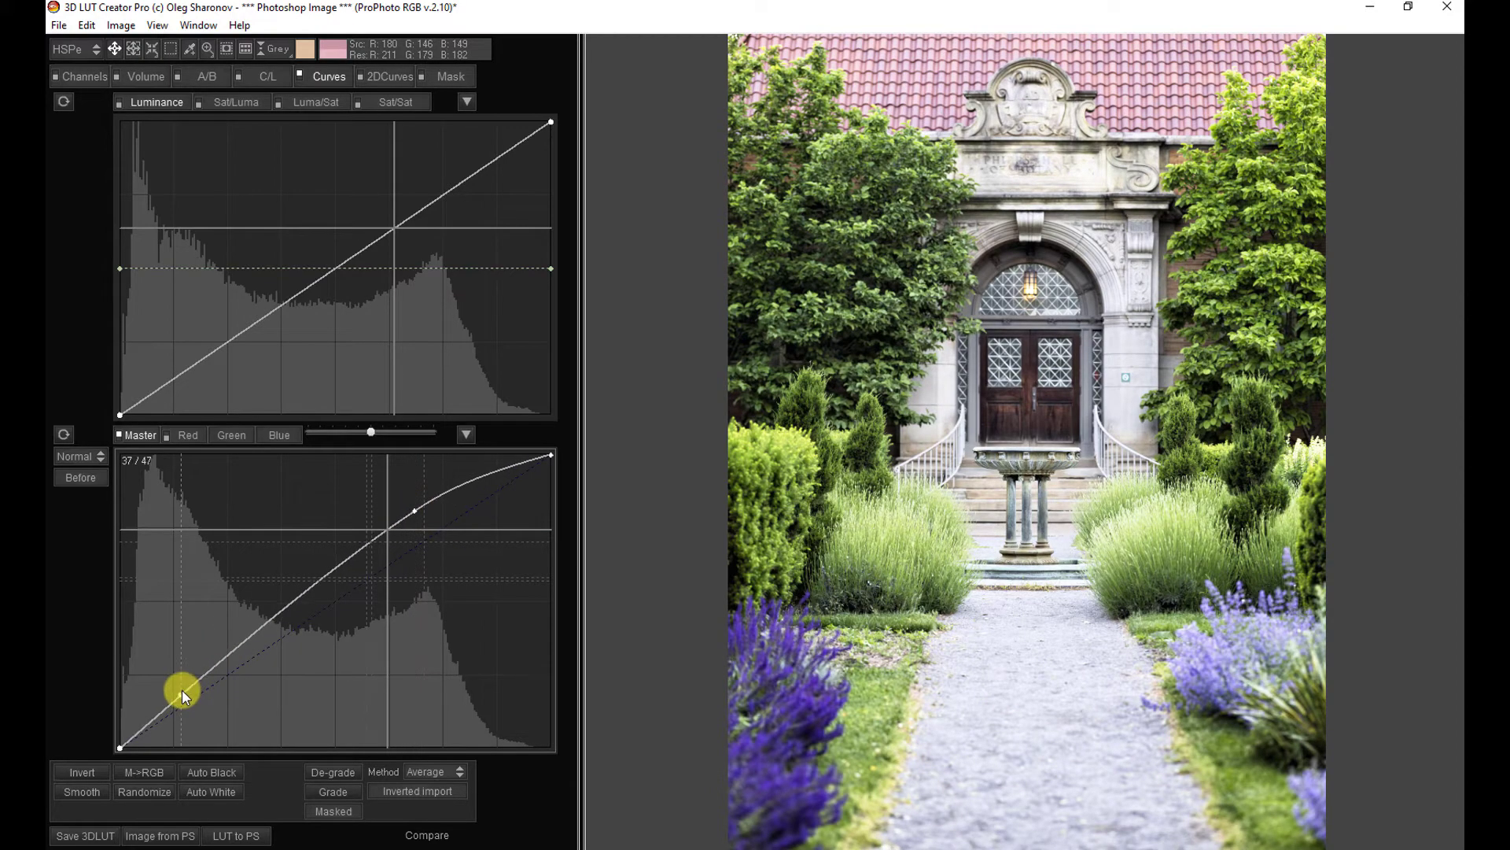
mouse_move(182, 689)
left_mouse_down()
mouse_move(203, 720)
mouse_move(205, 695)
left_mouse_up()
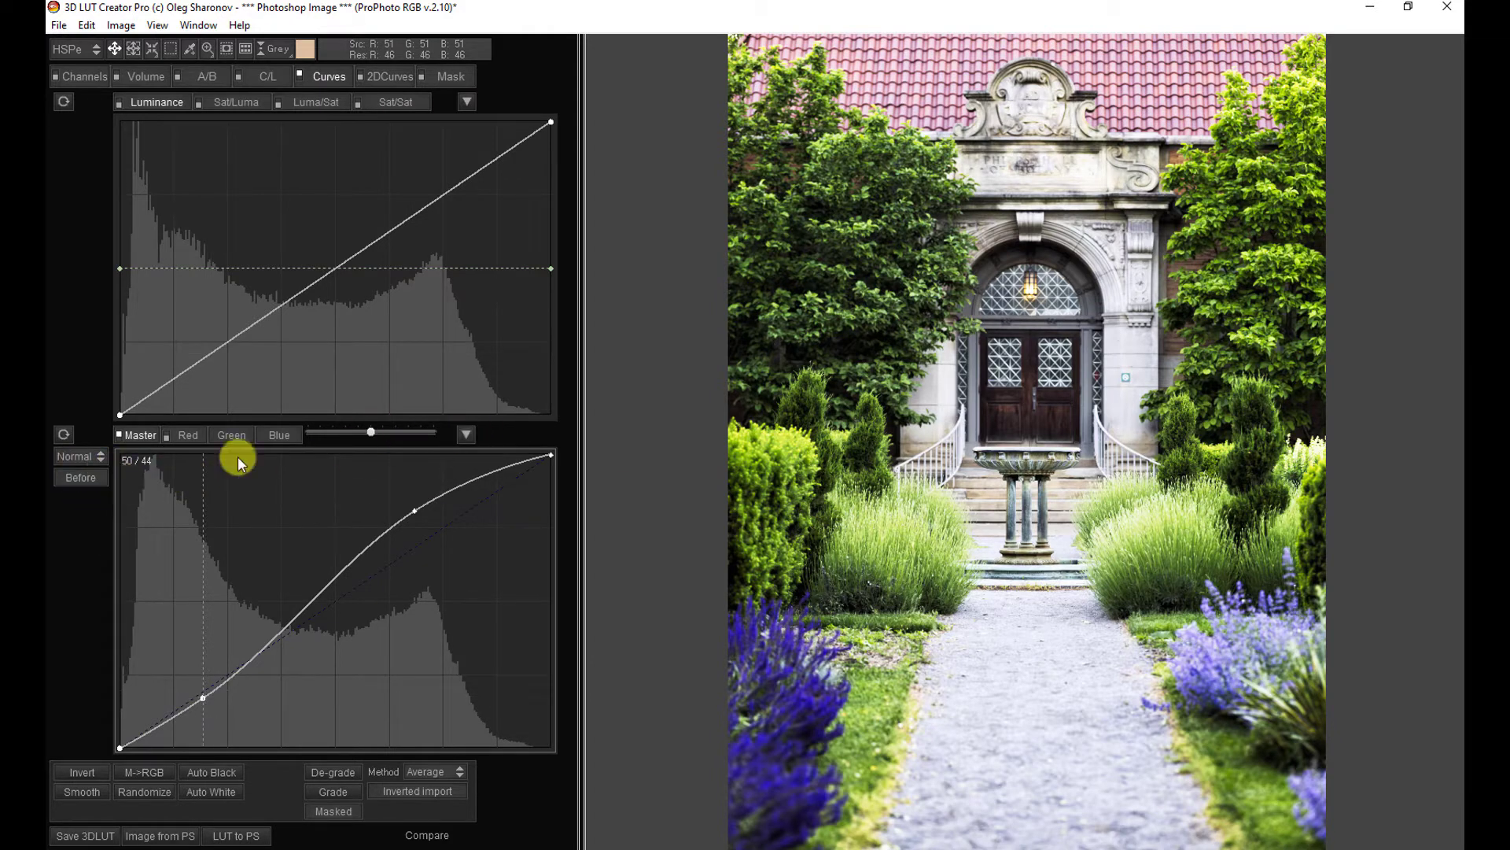
Step: Compare the image with the Master curve switched off and on
left_click(120, 431)
left_click(120, 431)
left_click(121, 435)
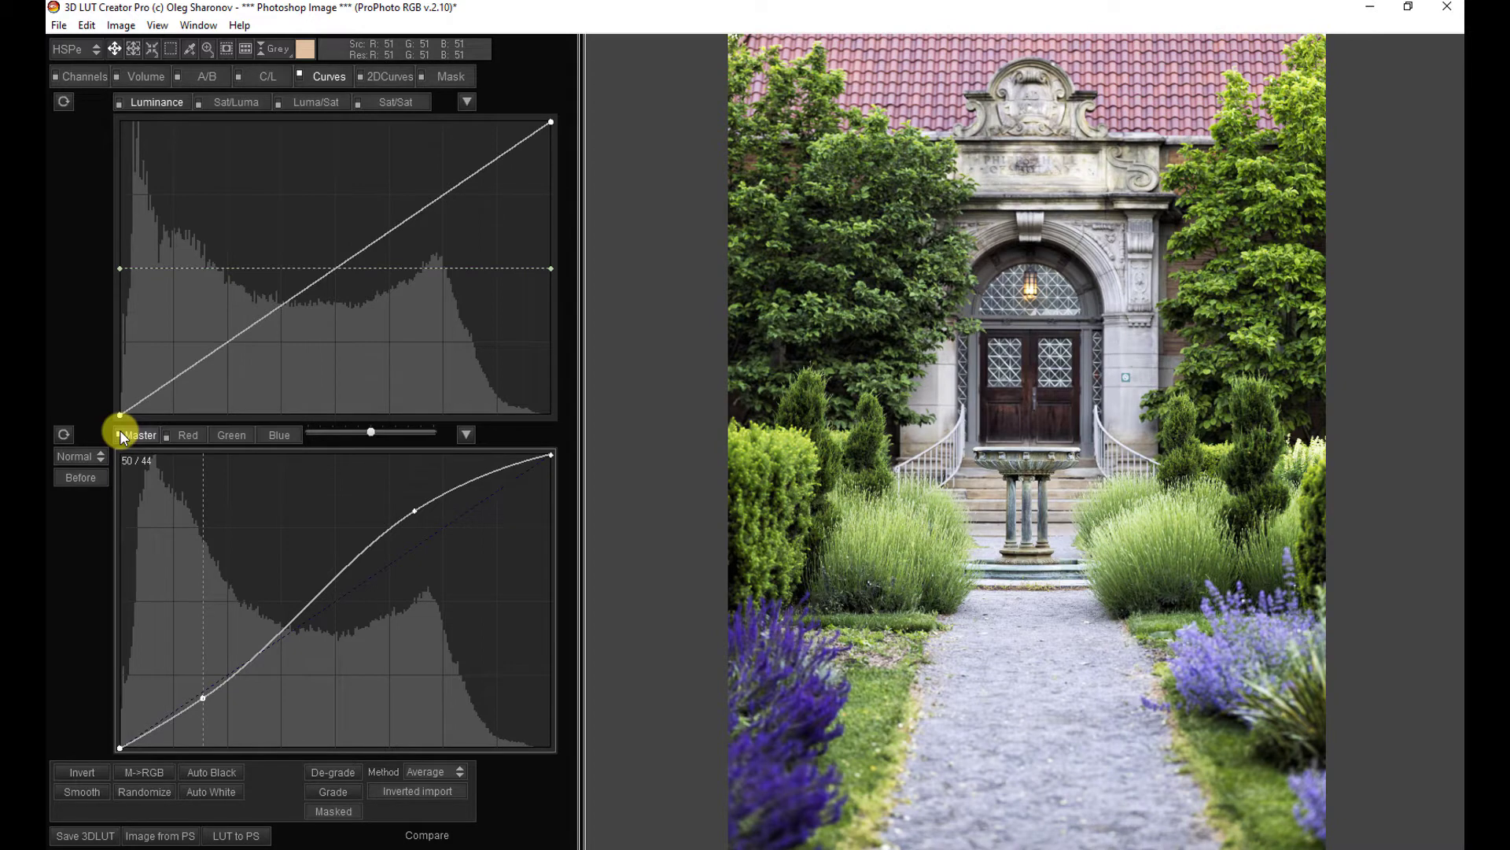
left_click(121, 435)
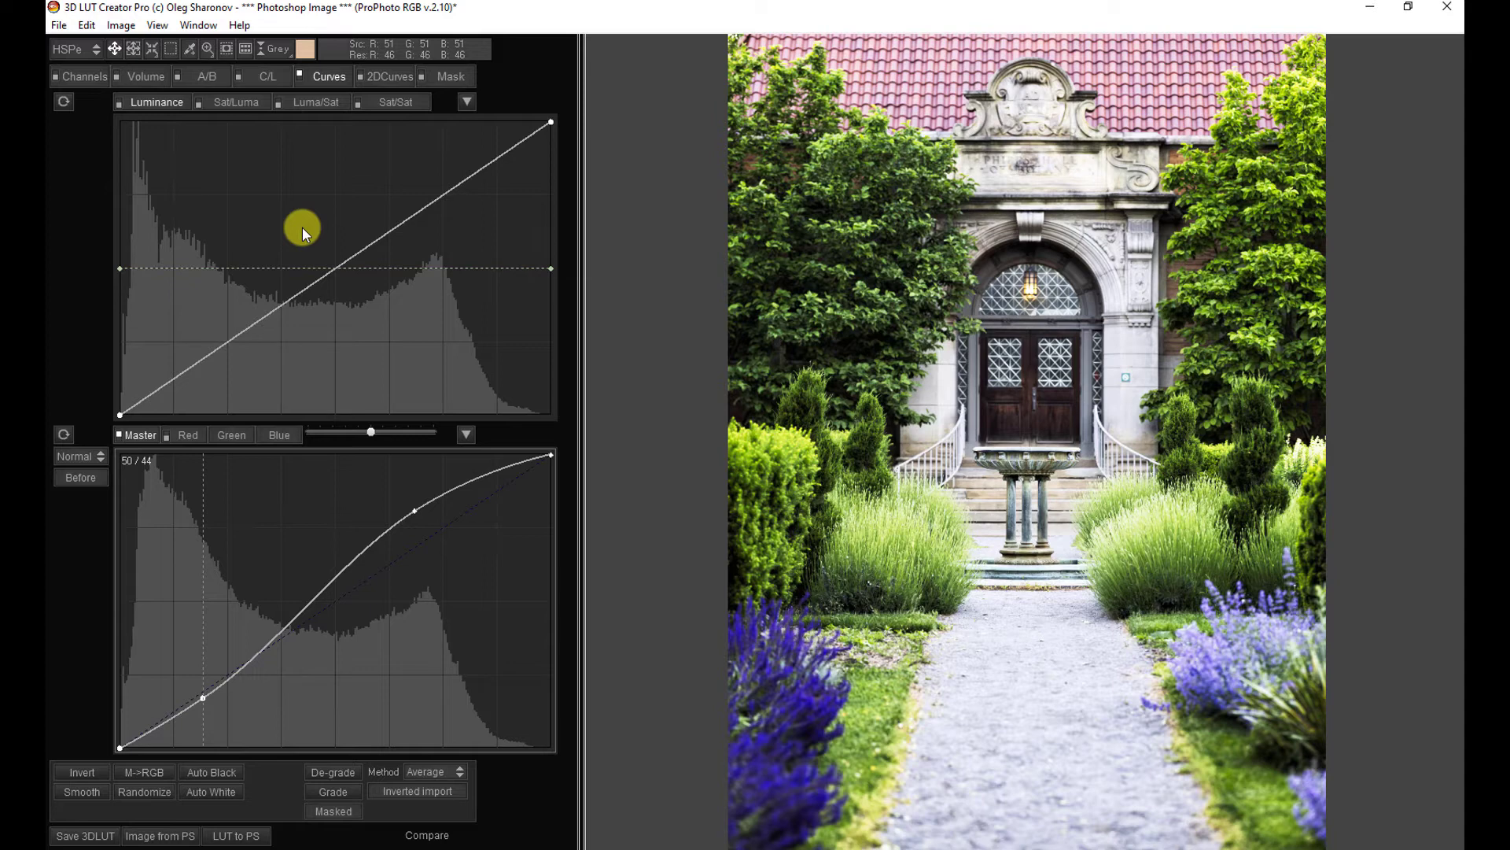
Step: Swap the Luminance and Master curves back and forth to compare the S-curve's effect, leaving it on the Luminance curve
left_click(467, 103)
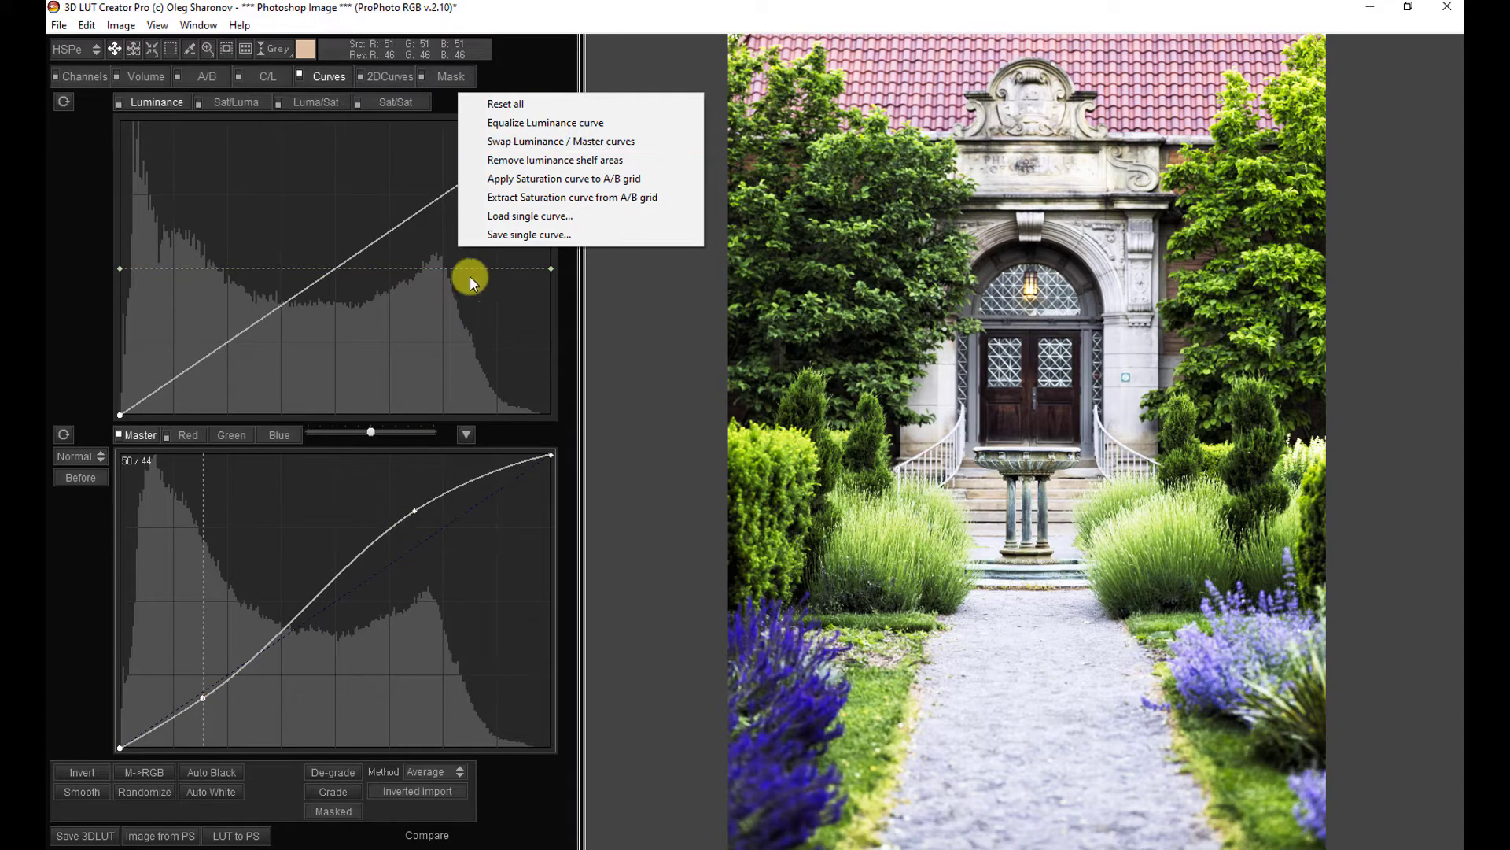
left_click(556, 142)
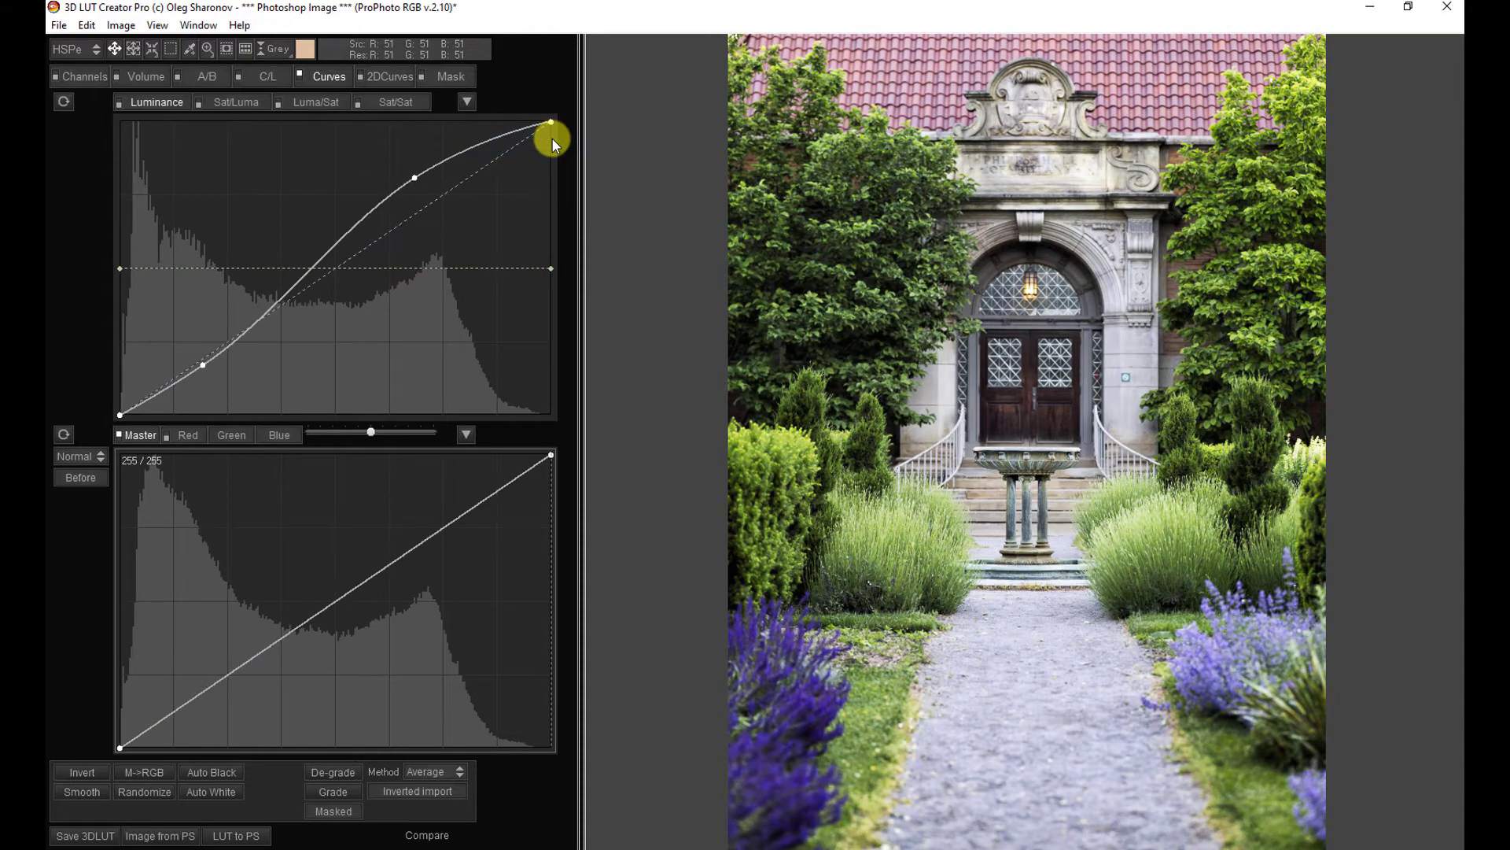
left_click(468, 102)
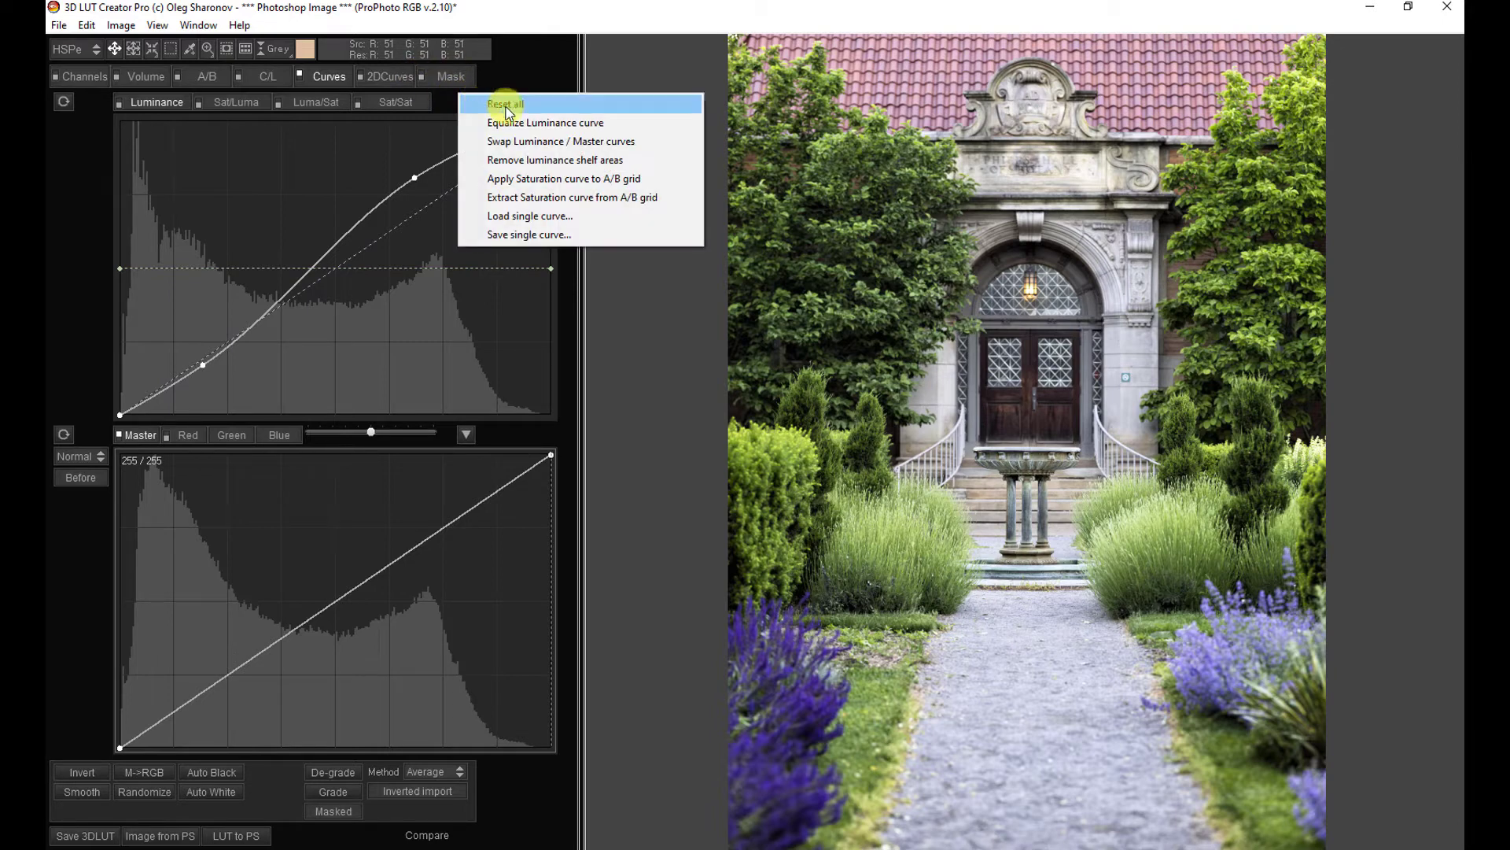
left_click(539, 142)
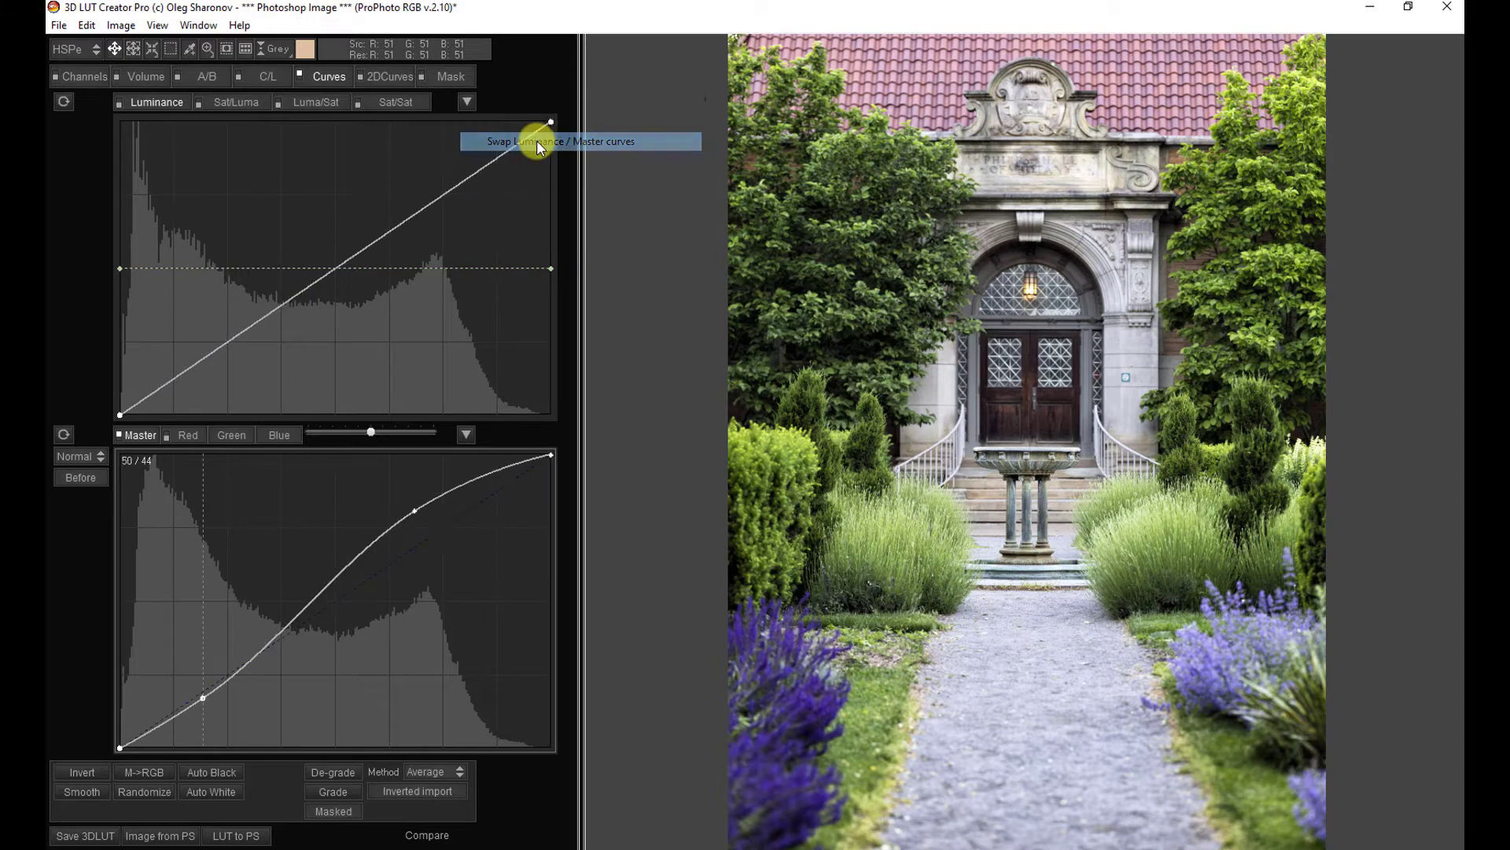
left_click(466, 102)
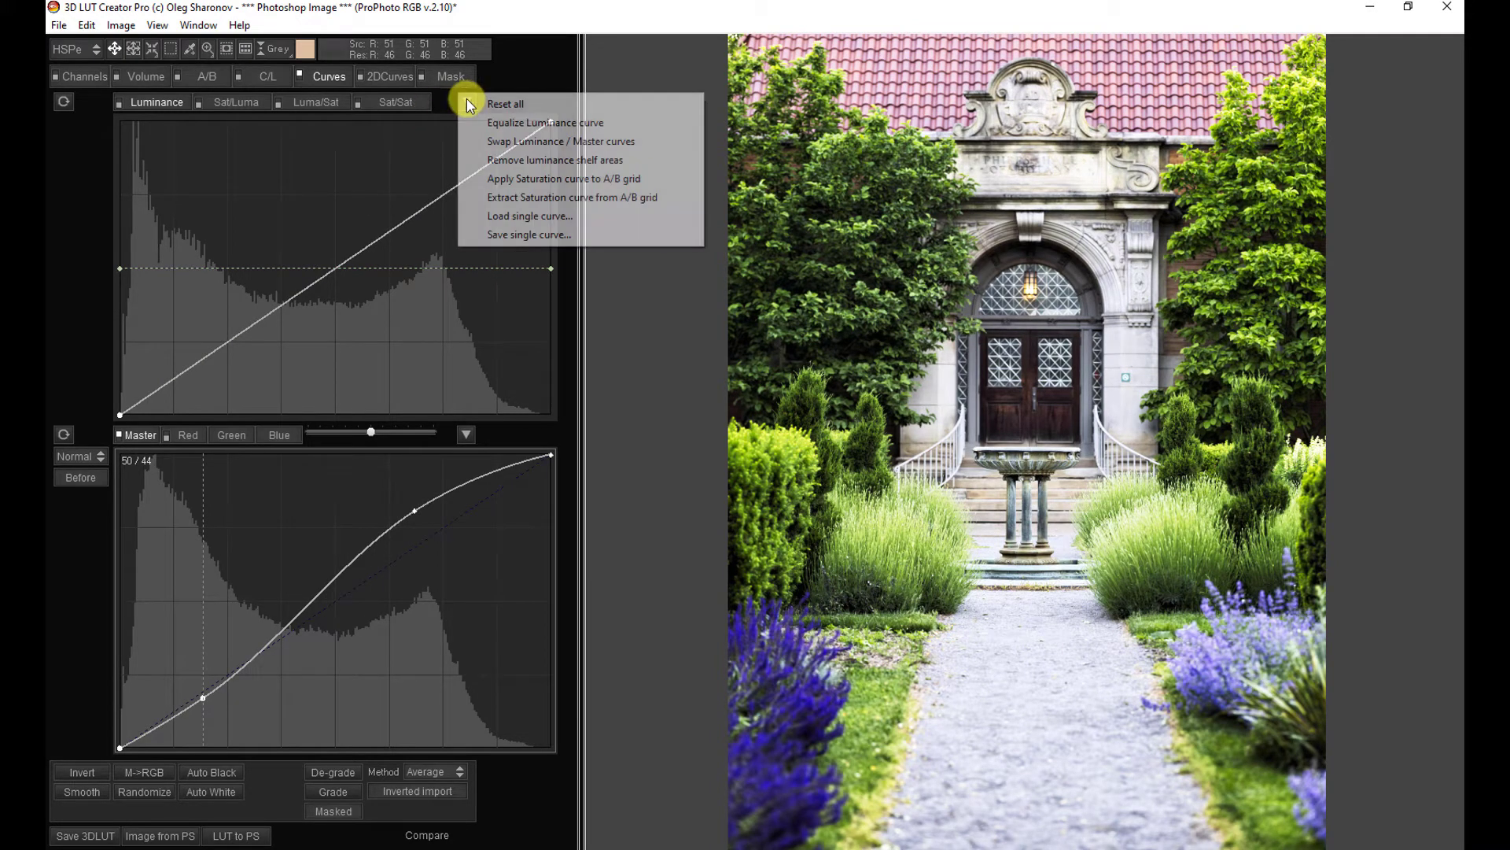
left_click(580, 142)
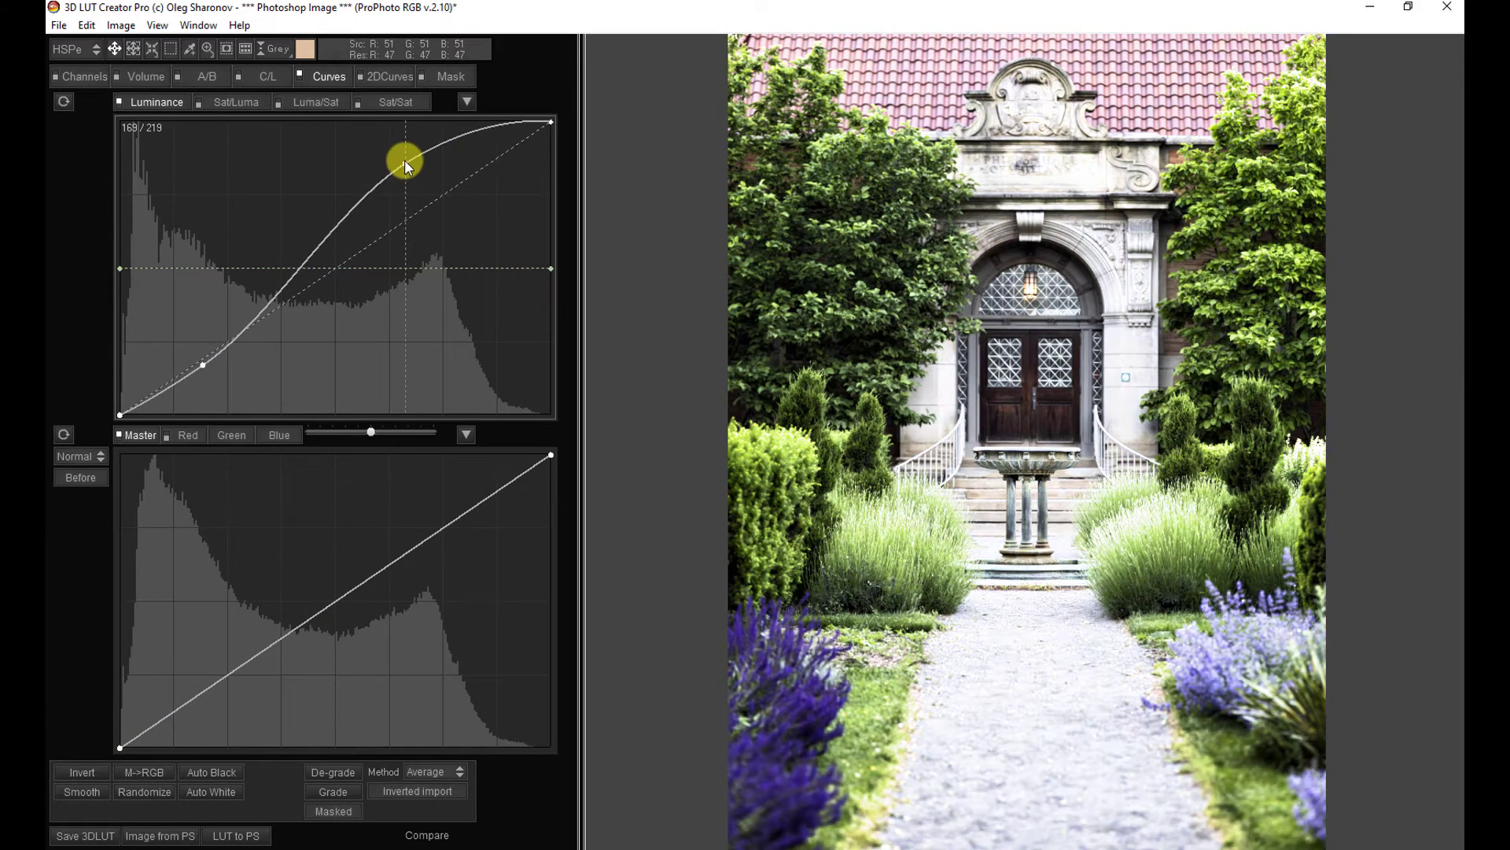
Step: Adjust the Luminance curve's highlight point to about 174 / 204 and lower its shadow point for stronger contrast
left_click_drag(414, 177, 414, 182)
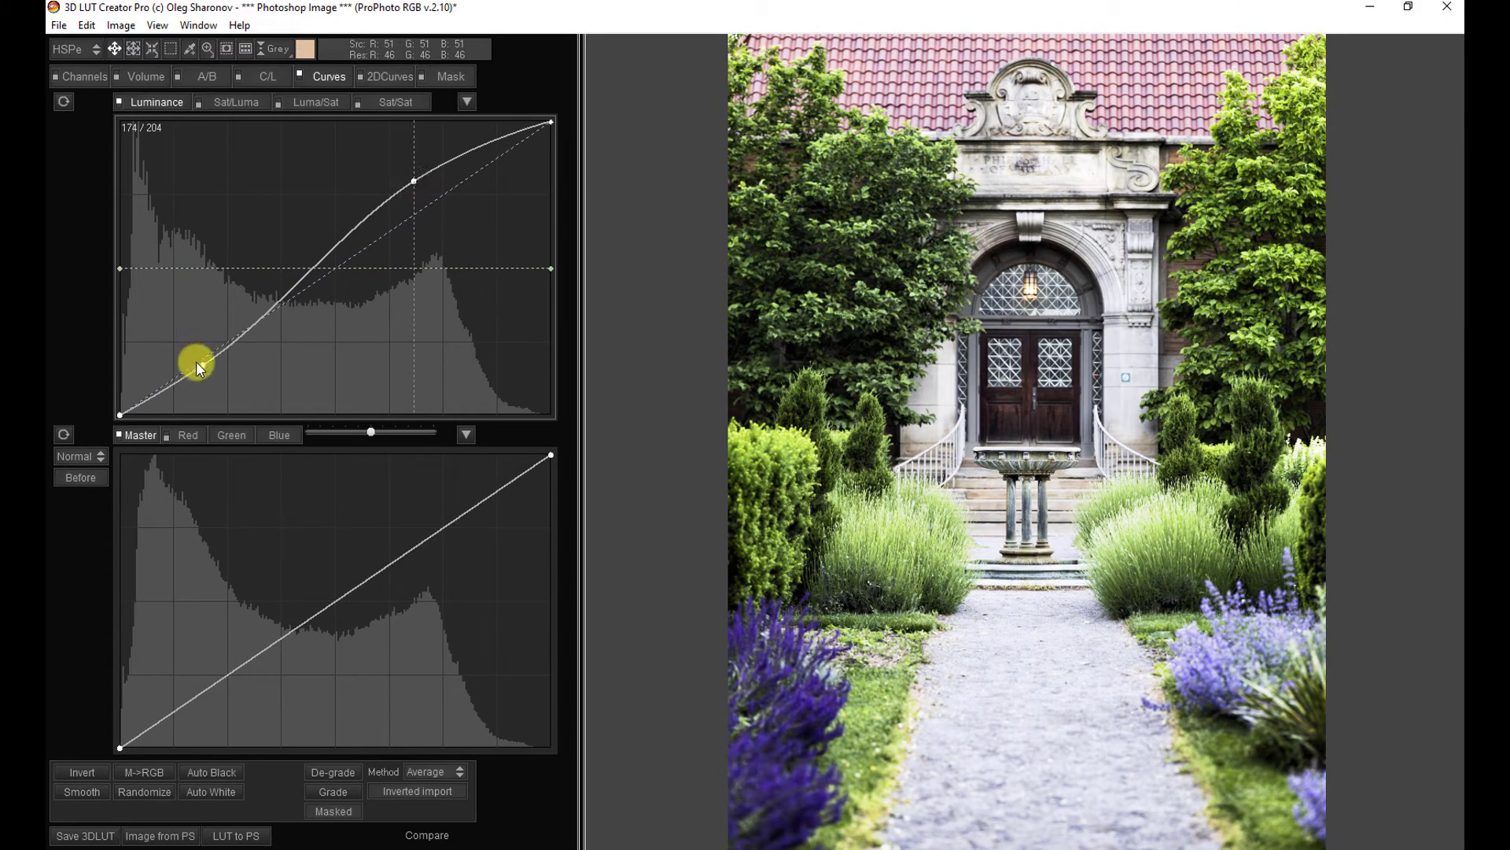
left_click_drag(196, 362, 204, 380)
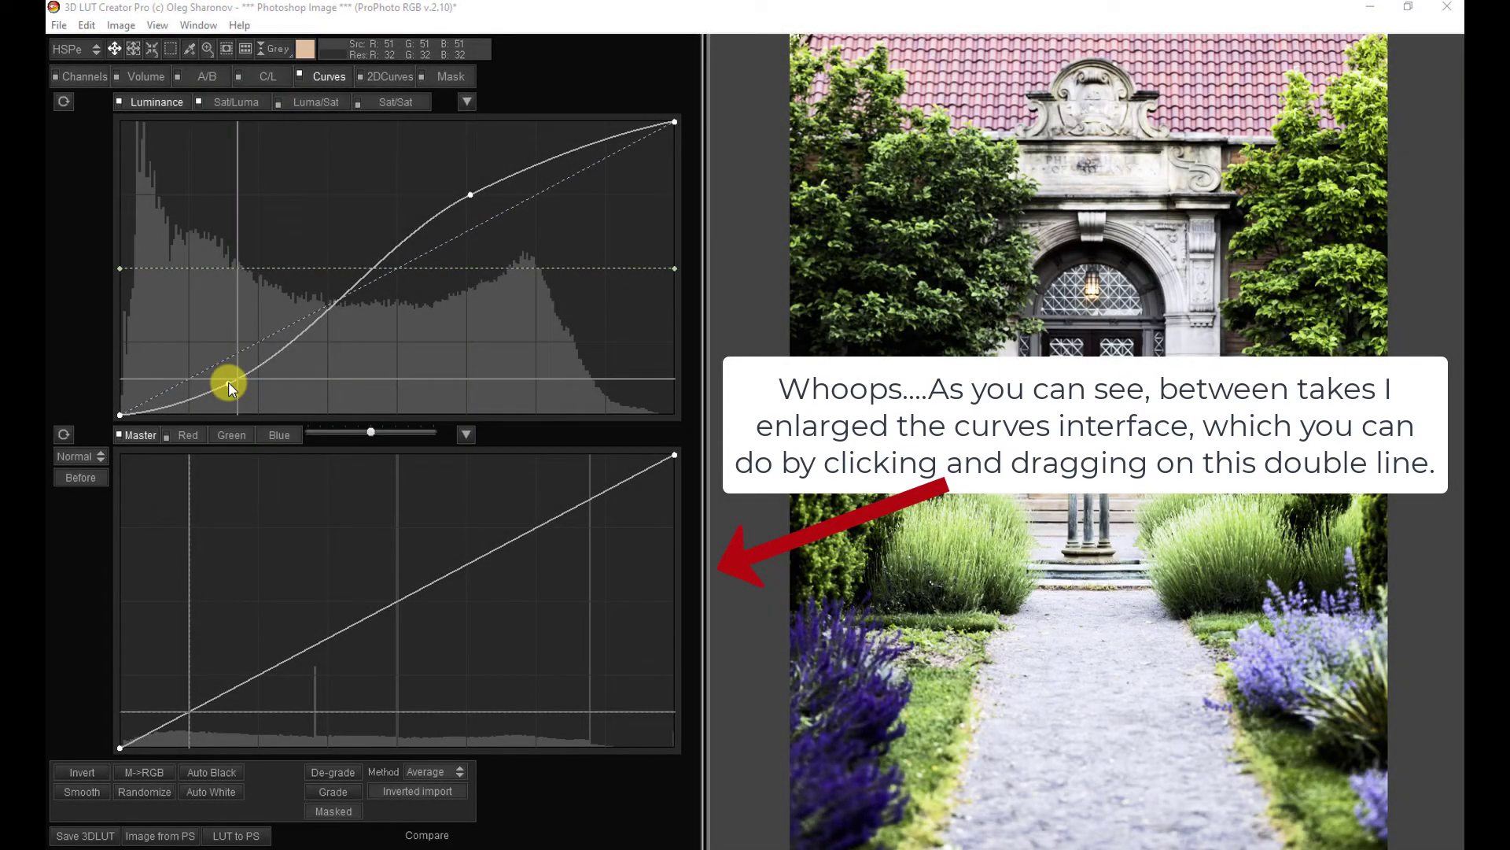
Step: Switch between the Sat/Luma and Luminance curves, ending on Sat/Luma, and compare the image with the Luminance curve off and on
left_click(234, 103)
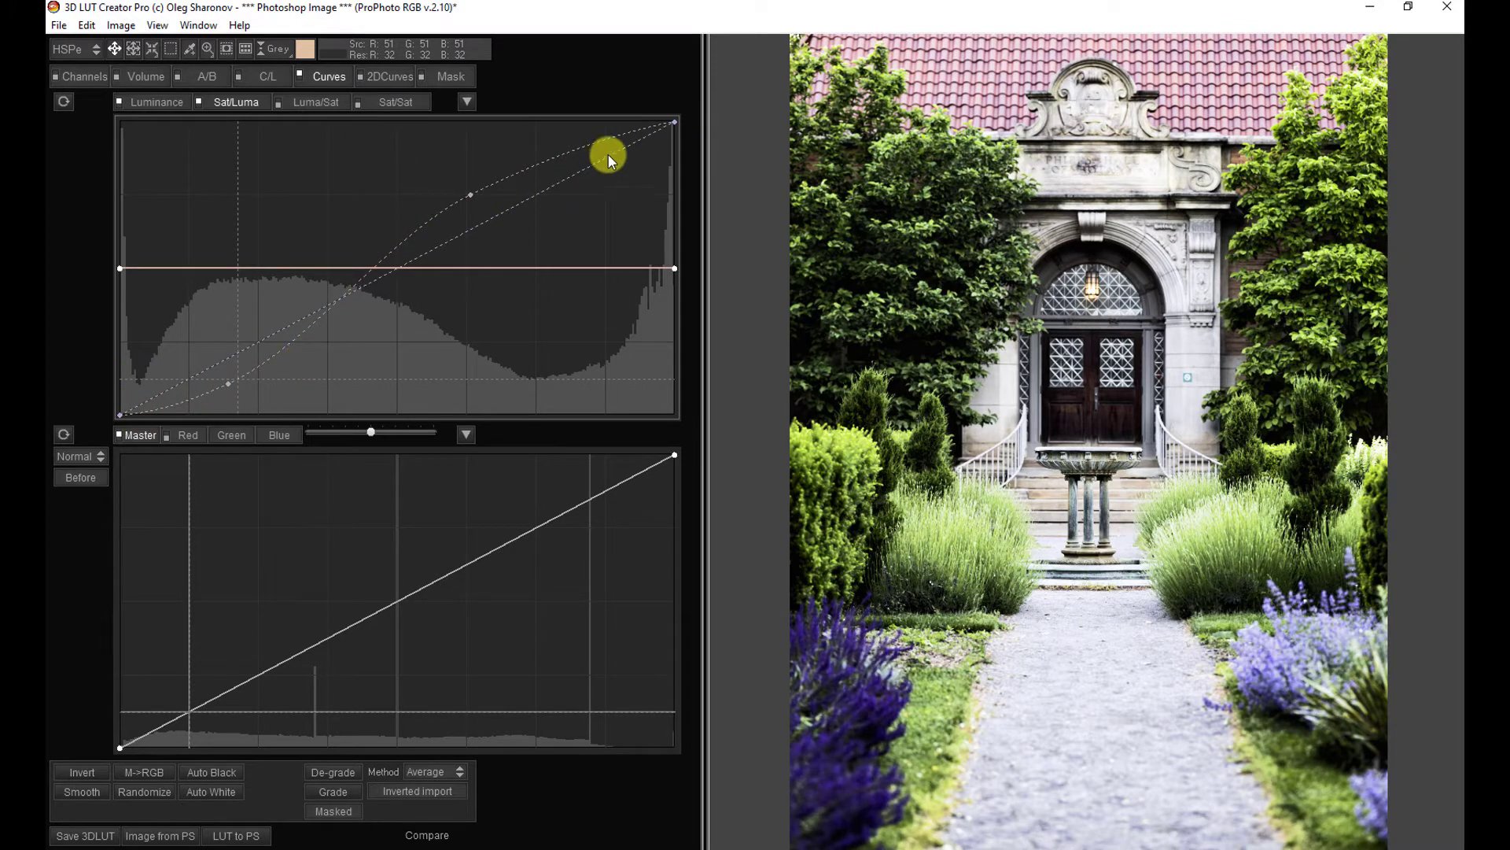
left_click(157, 101)
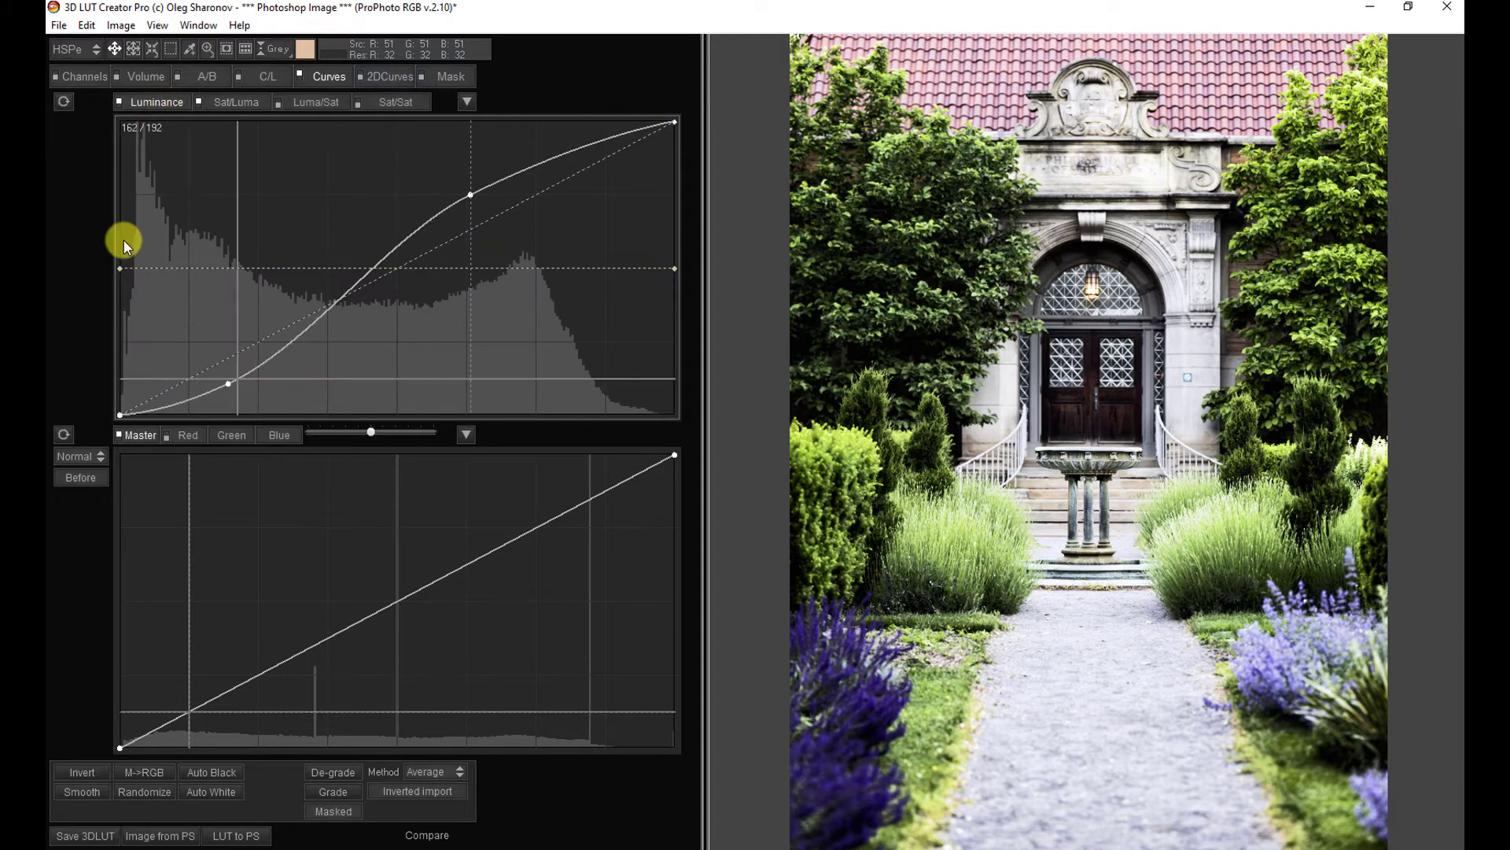
left_click(118, 267)
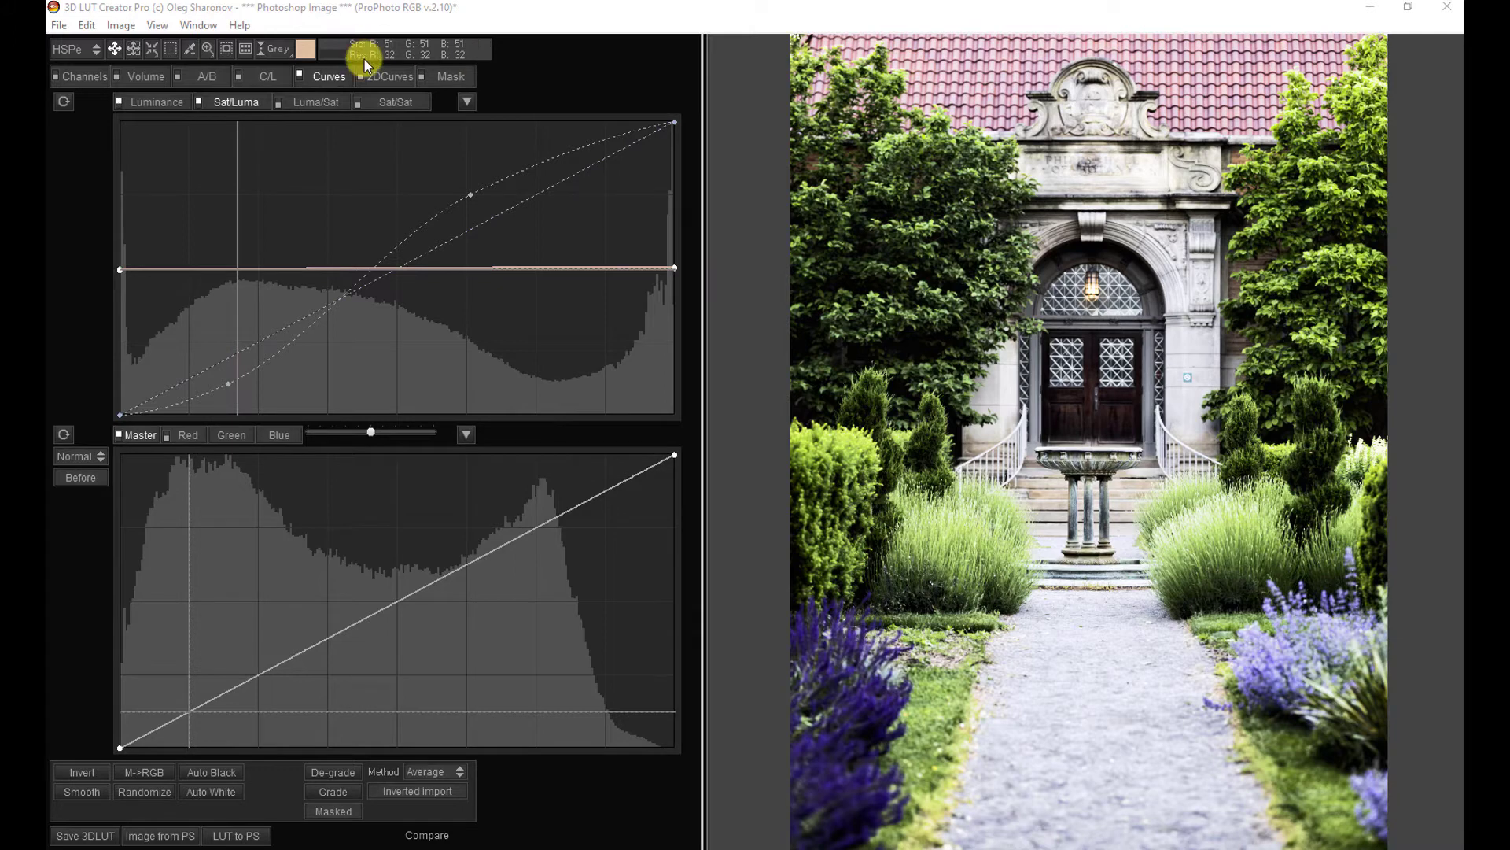
left_click(120, 101)
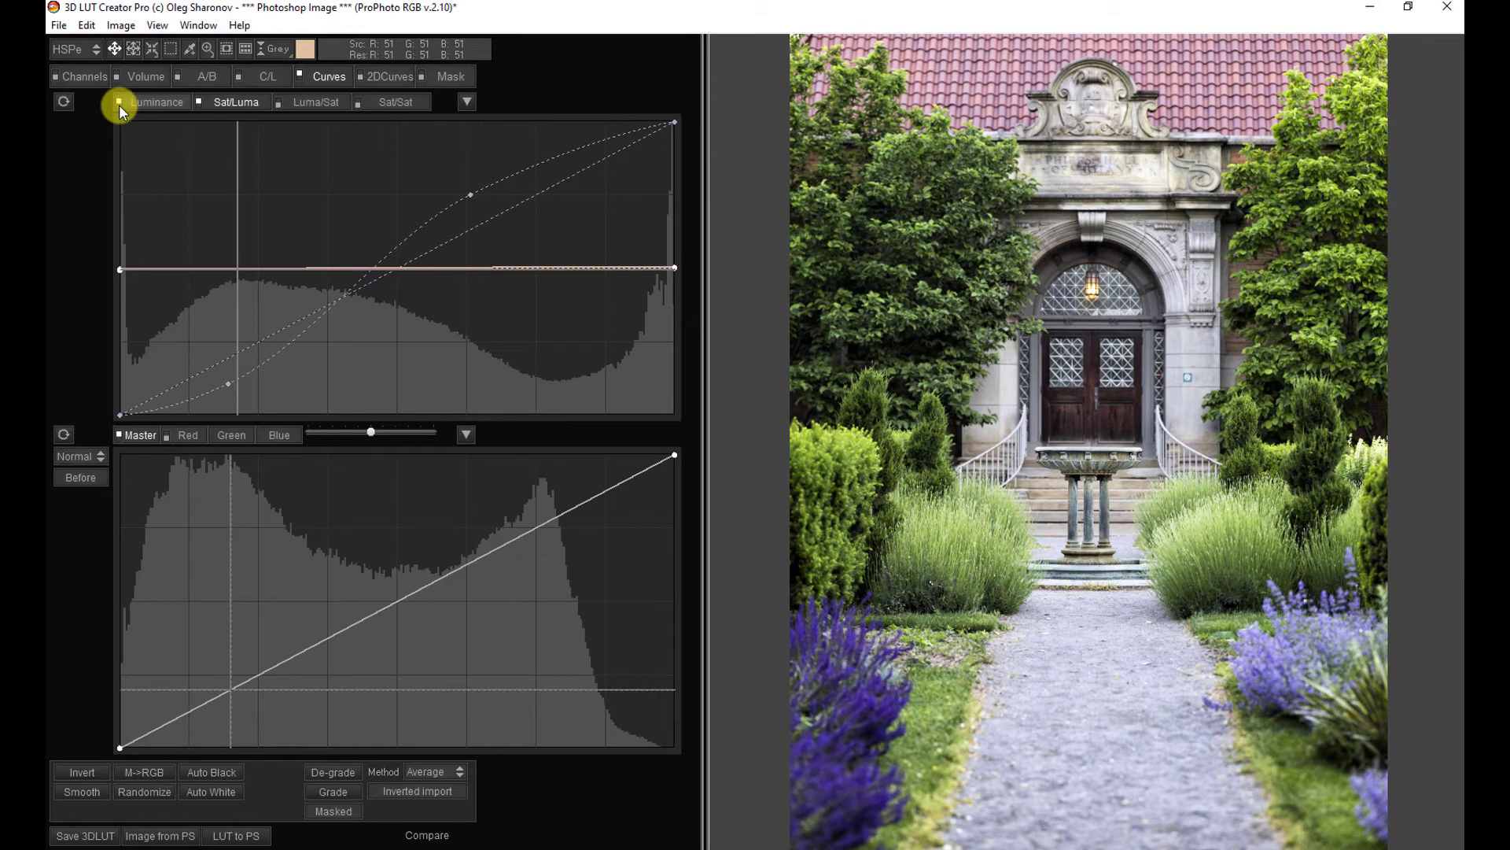
left_click(120, 106)
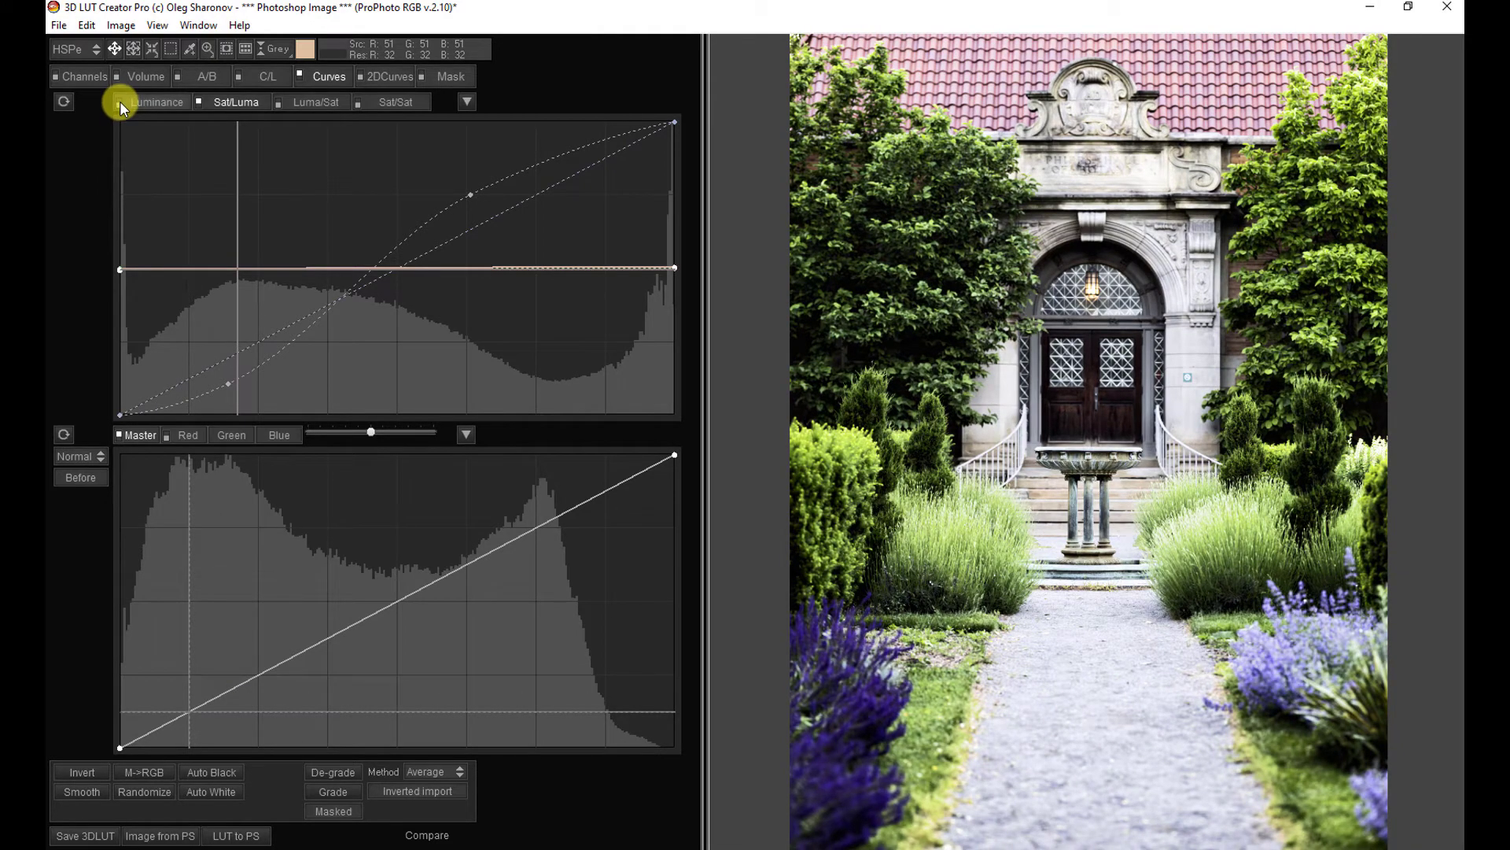
Step: Switch off the Luminance curve and test both Sat/Luma endpoints at their extremes, returning each to about the midline
left_click(120, 101)
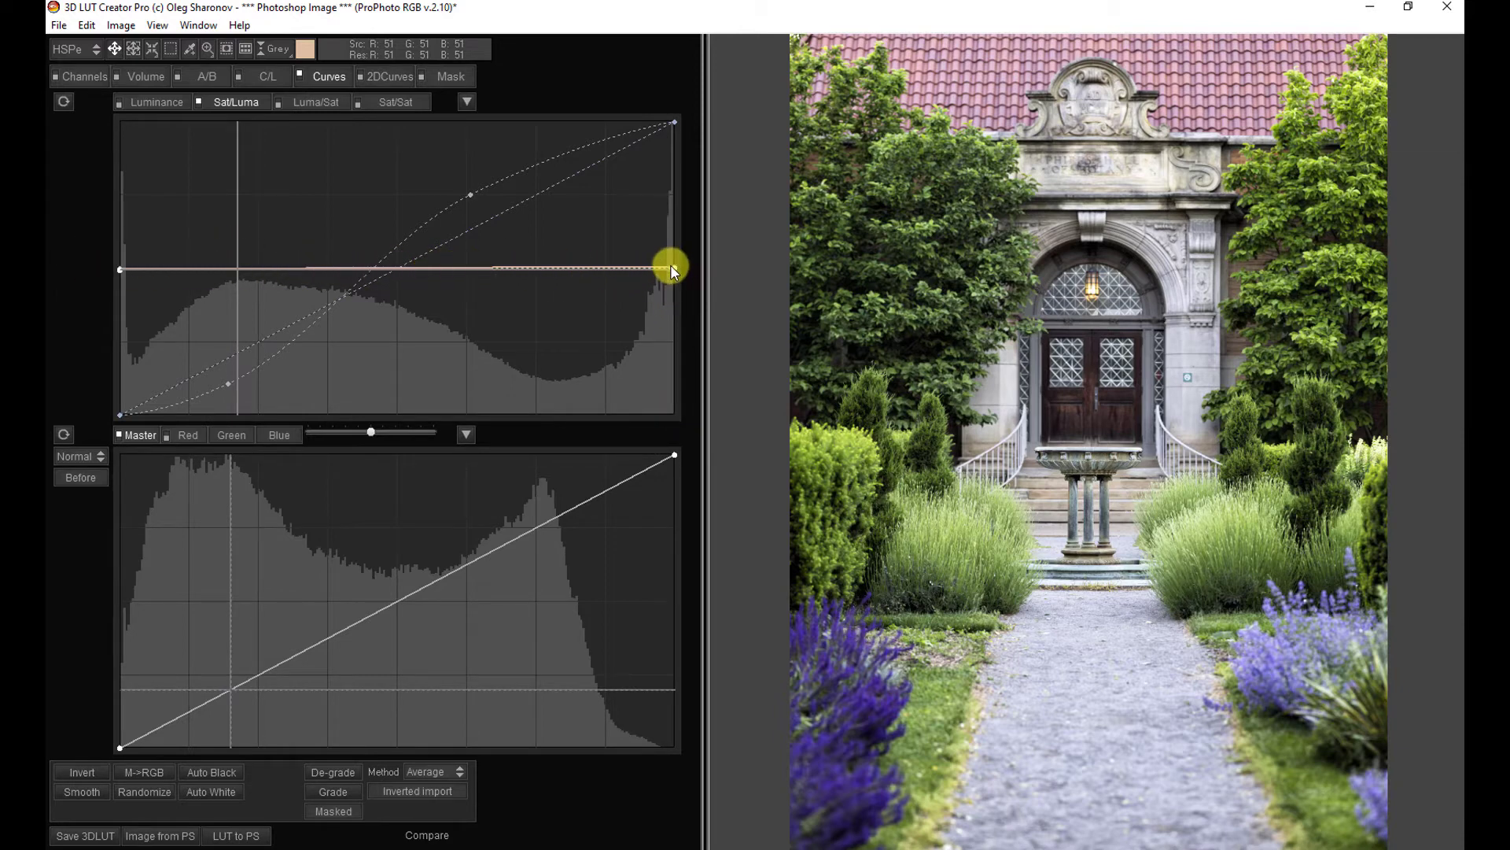
left_click(118, 270)
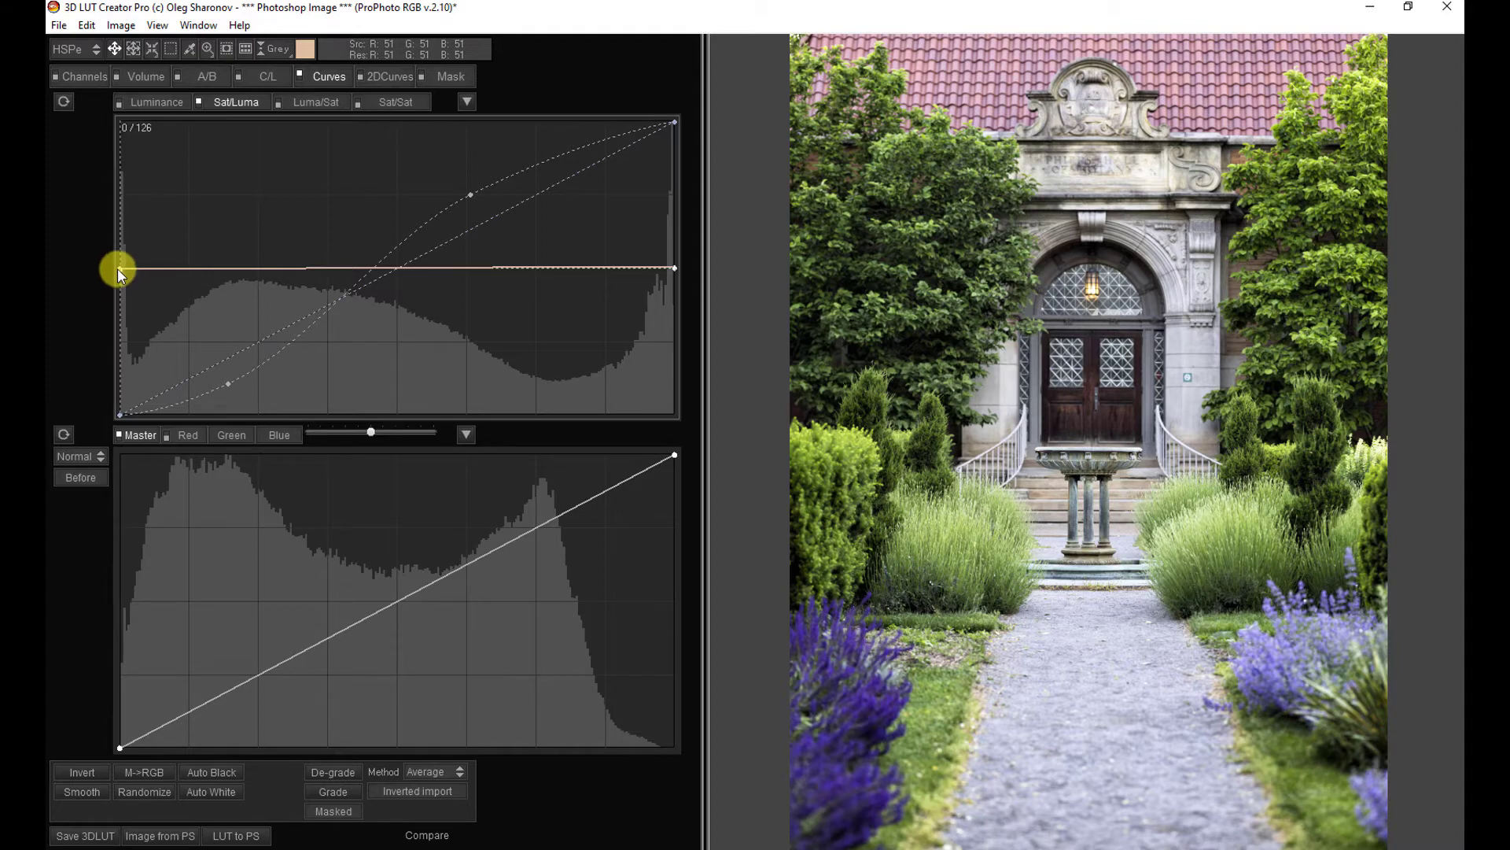
left_click_drag(118, 269, 103, 126)
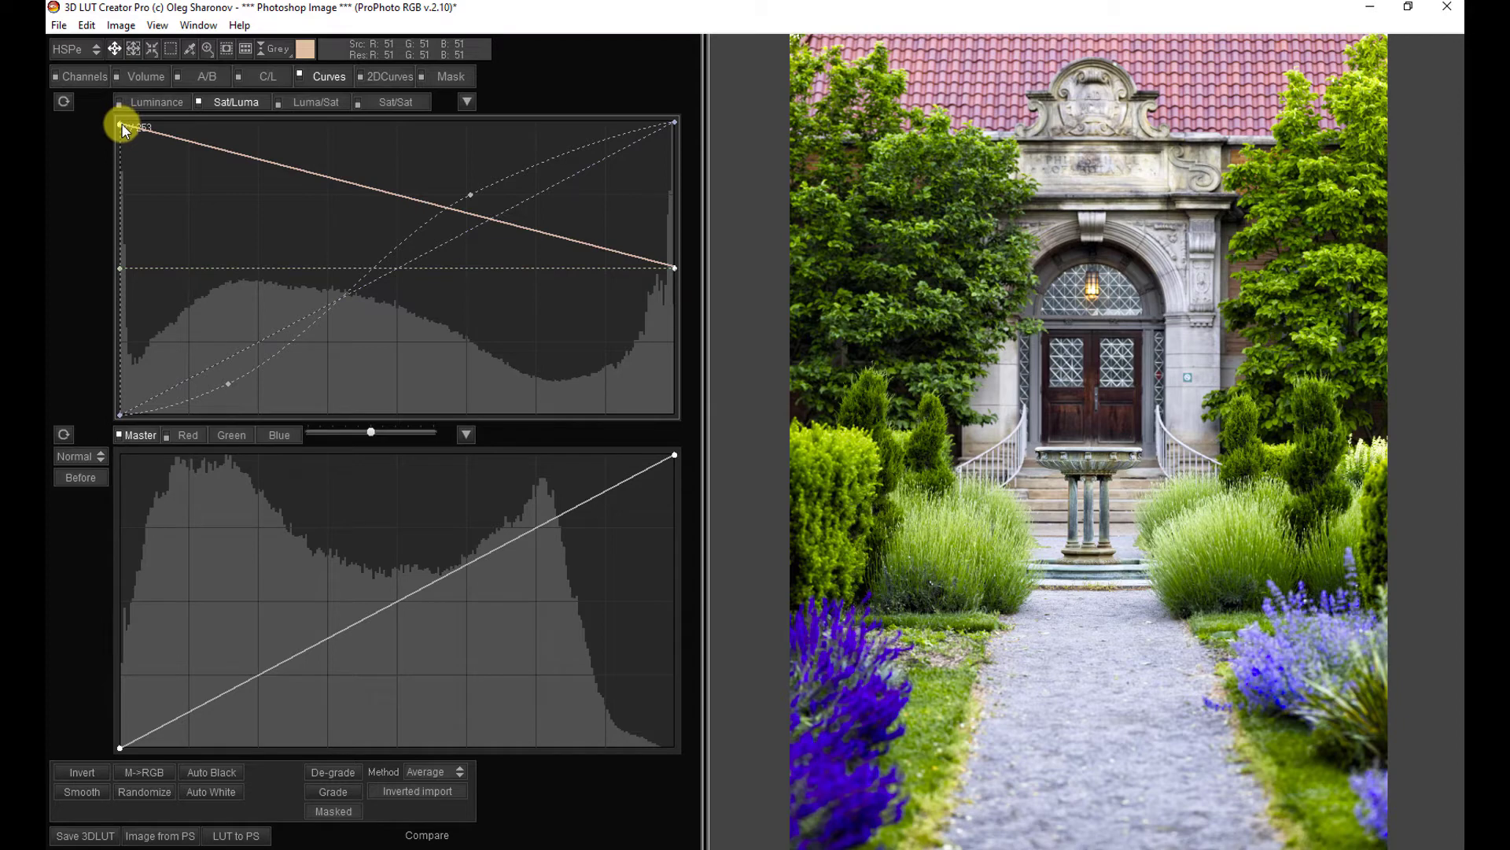
left_click_drag(121, 122, 87, 436)
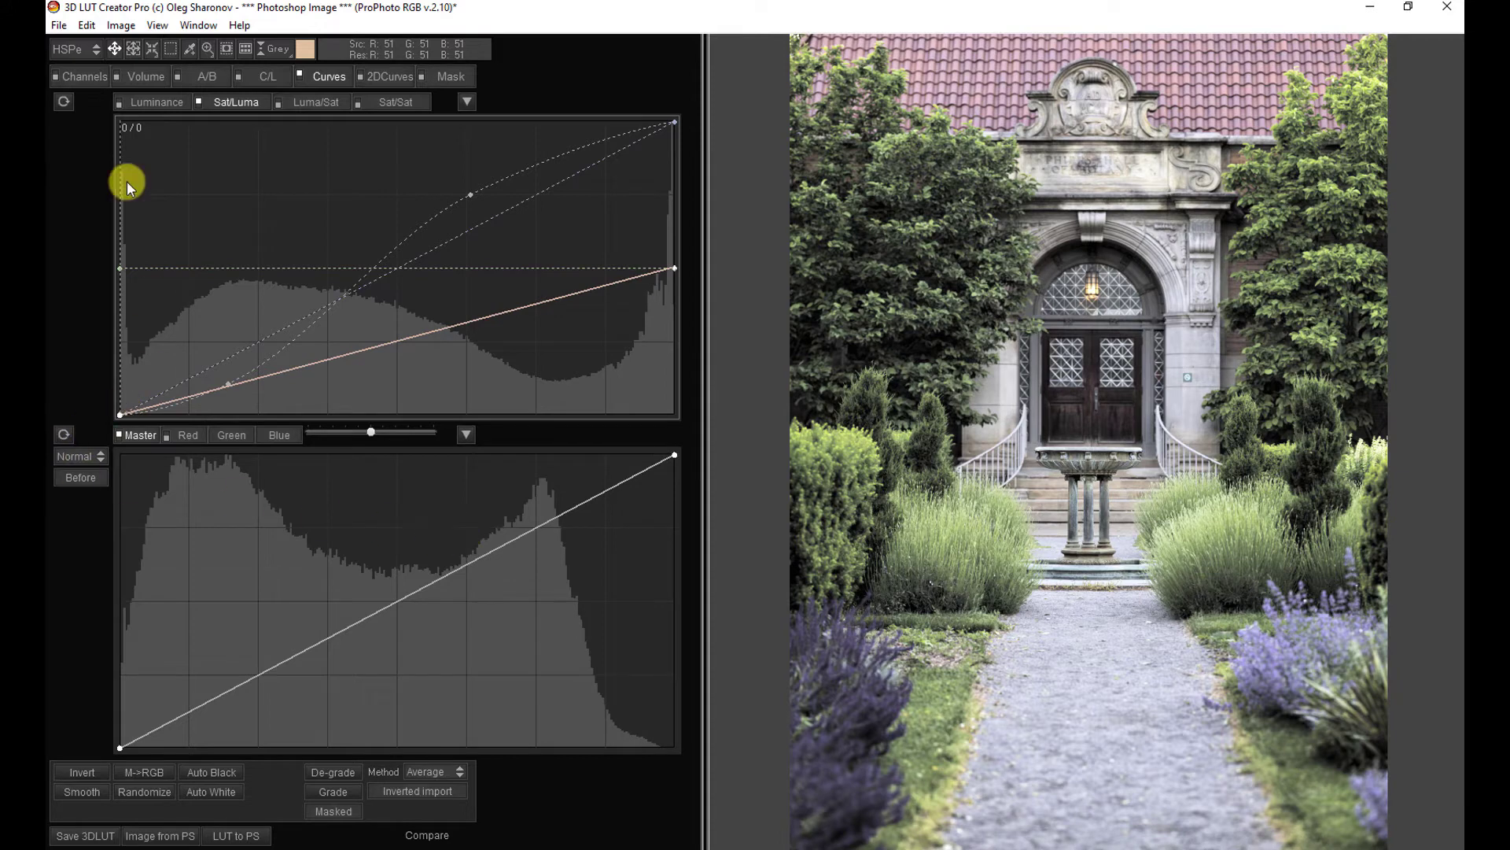
left_click_drag(121, 411, 120, 267)
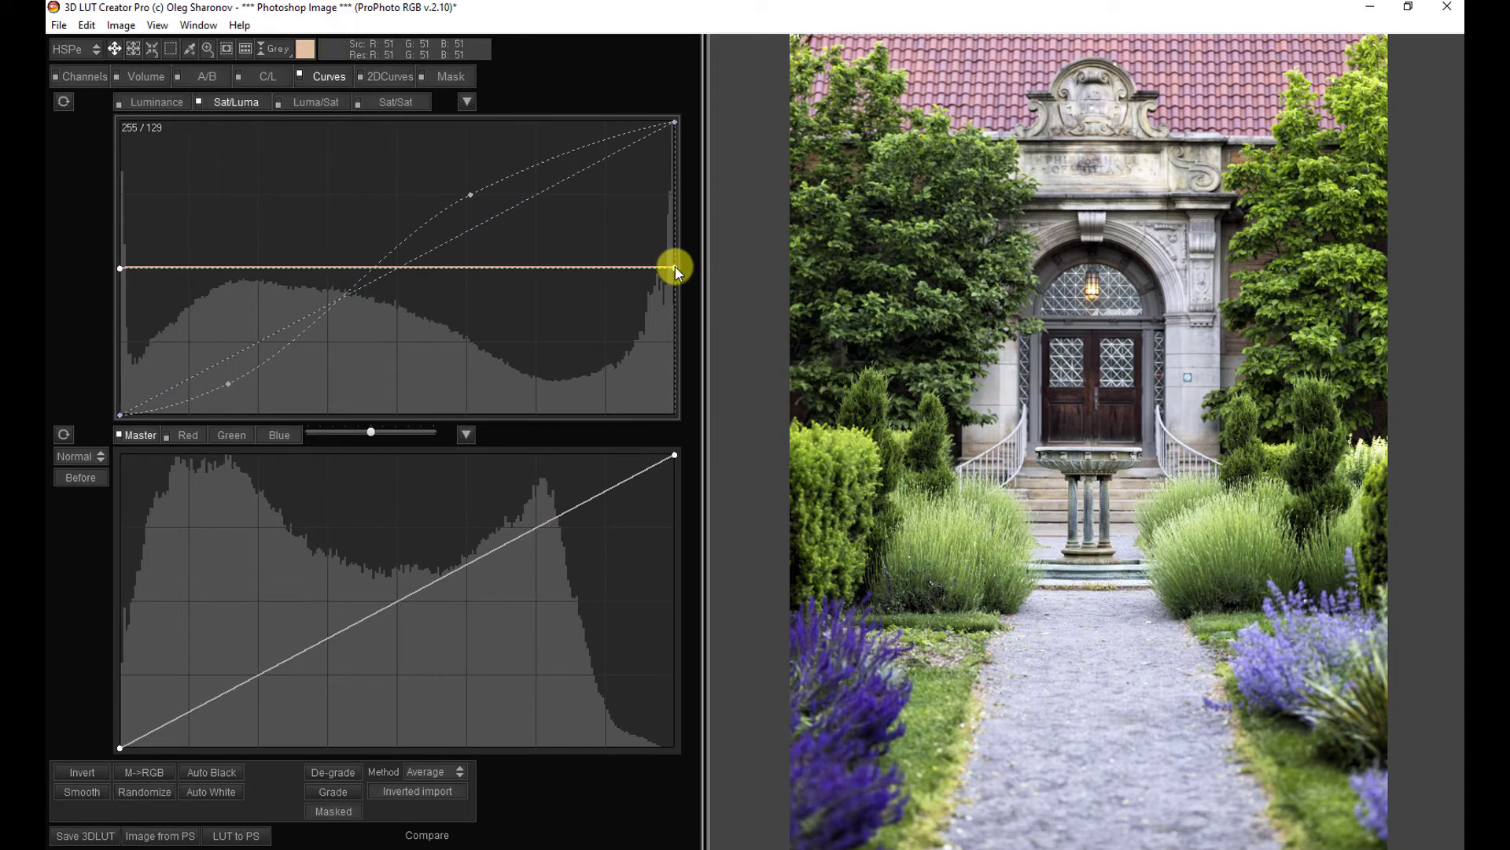
left_click_drag(675, 267, 706, 440)
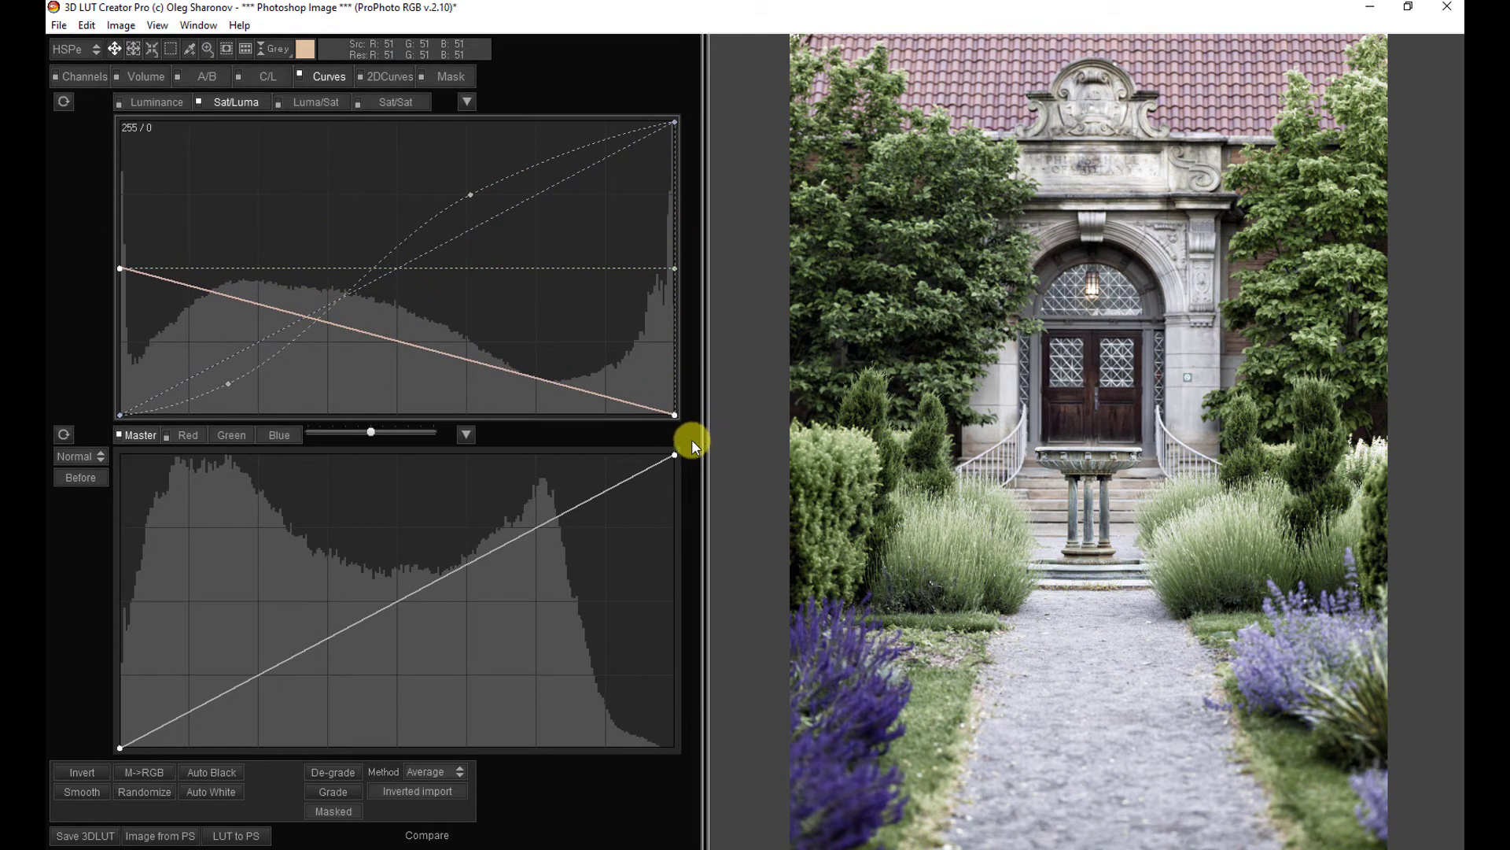
left_click_drag(691, 439, 678, 267)
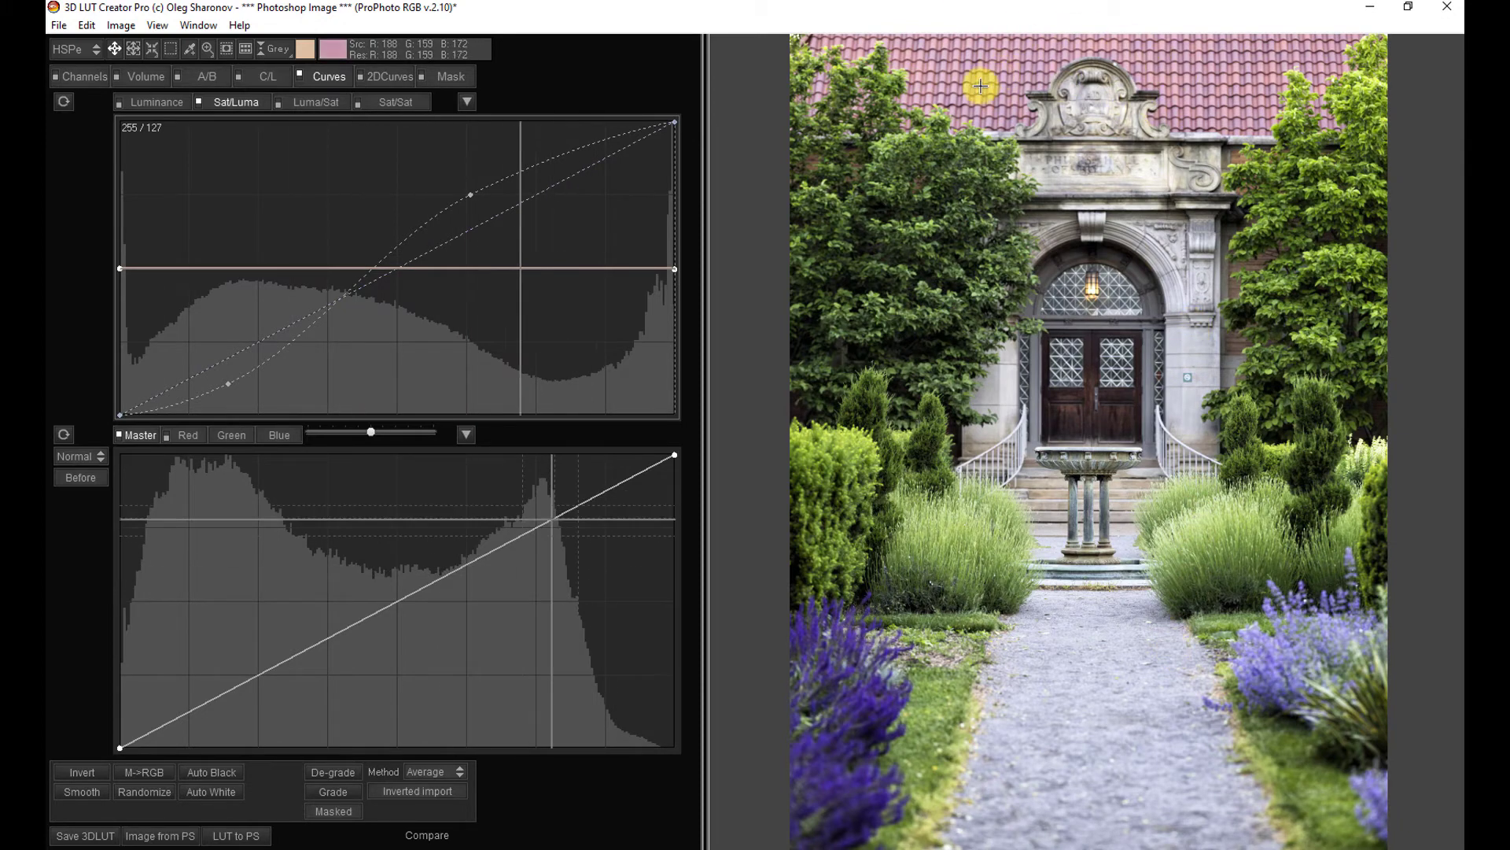
Step: Add a Sat/Luma point for the roof tiles' tone and raise it to about 168 / 166
left_click(1193, 81, "ctrl")
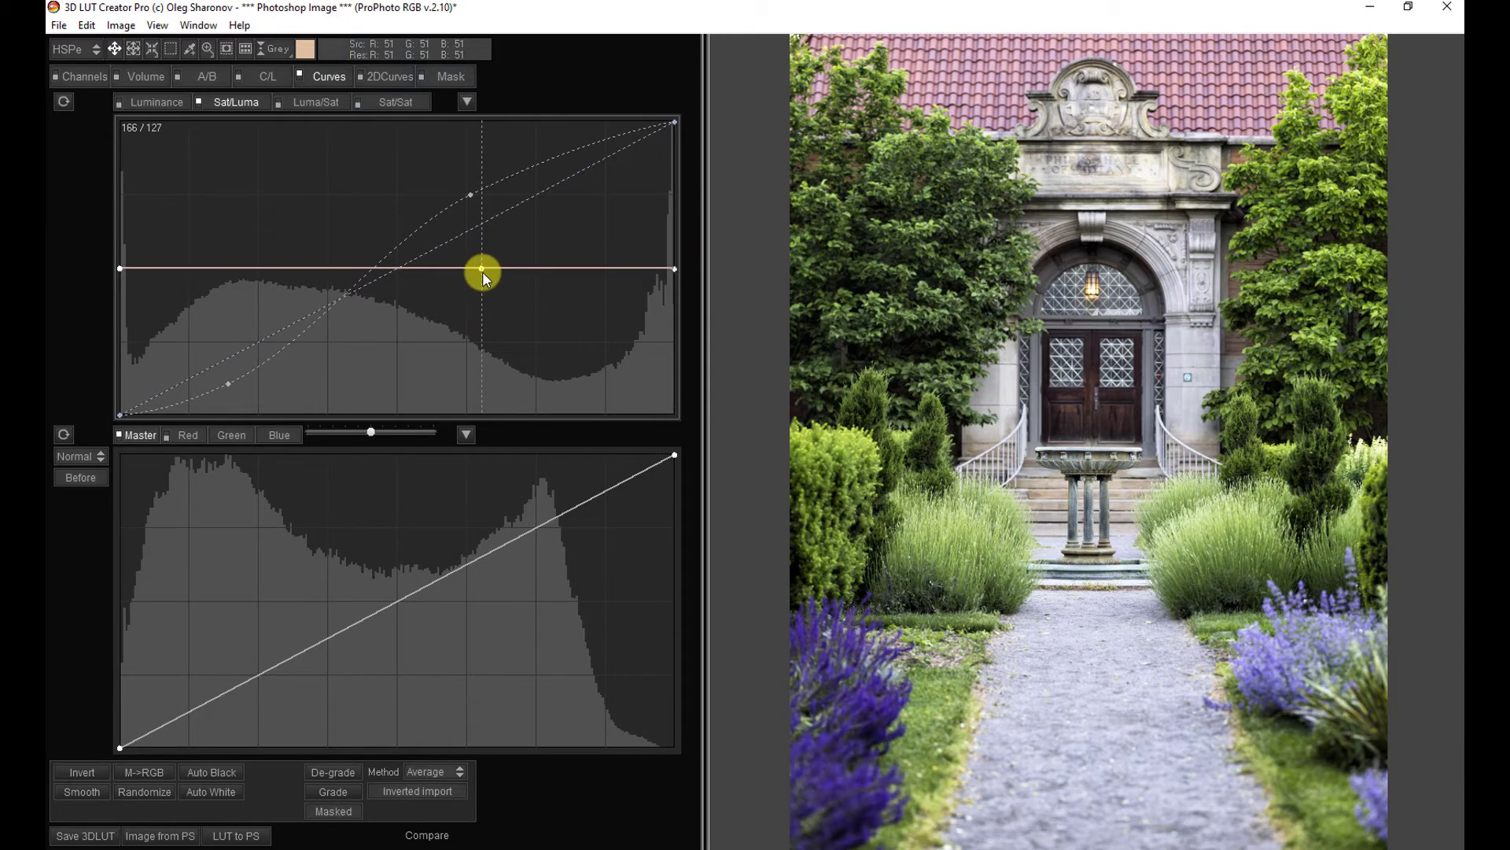
left_click_drag(481, 268, 485, 223)
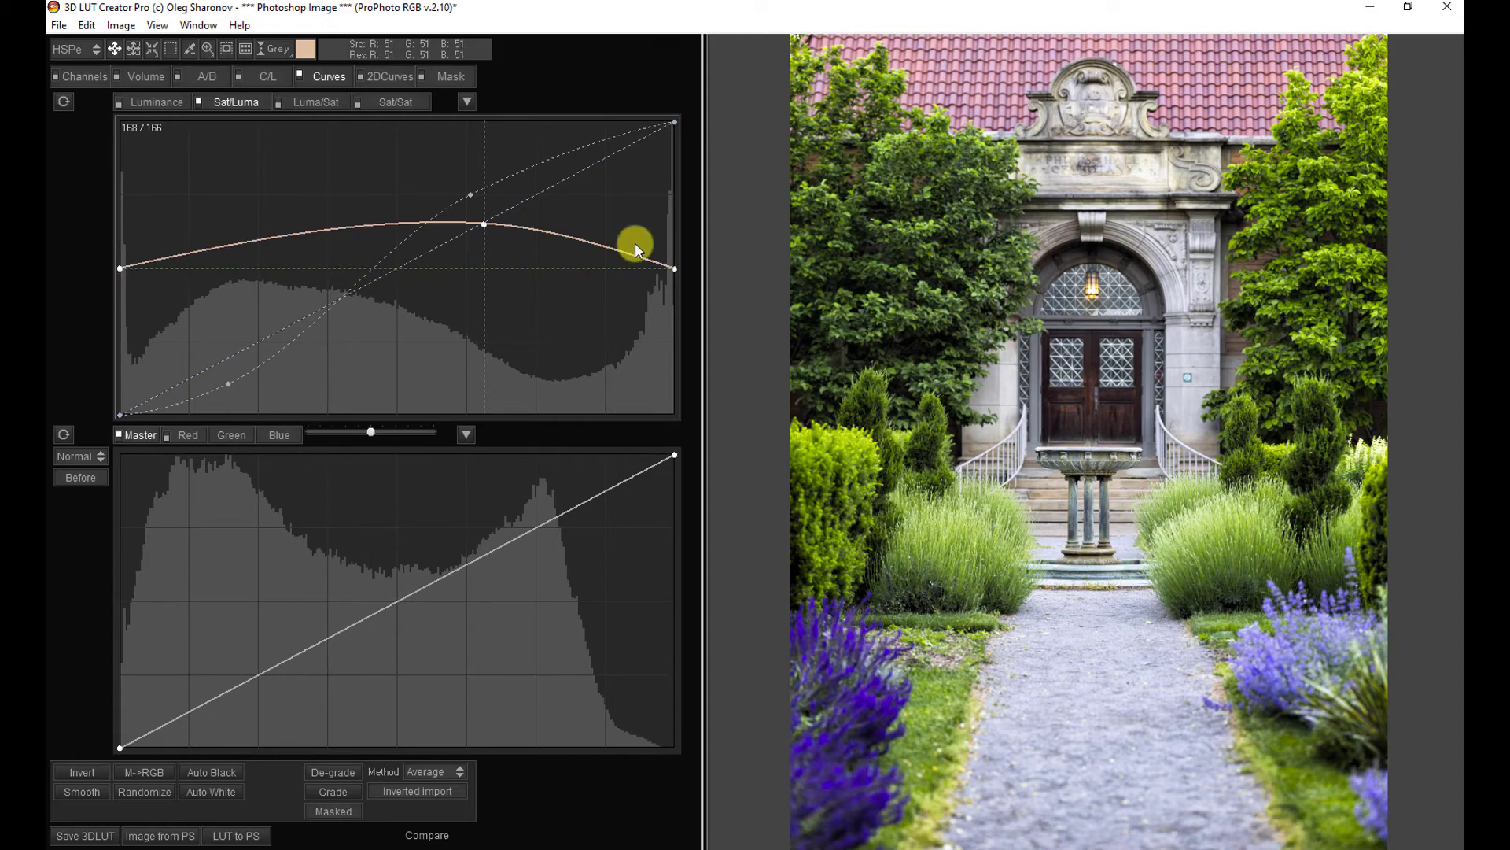
Step: Try to confine the Sat/Luma bump with a point on each side of the roof-tone point, and delete both points
left_click_drag(549, 231, 535, 254)
left_click_drag(371, 216, 379, 254)
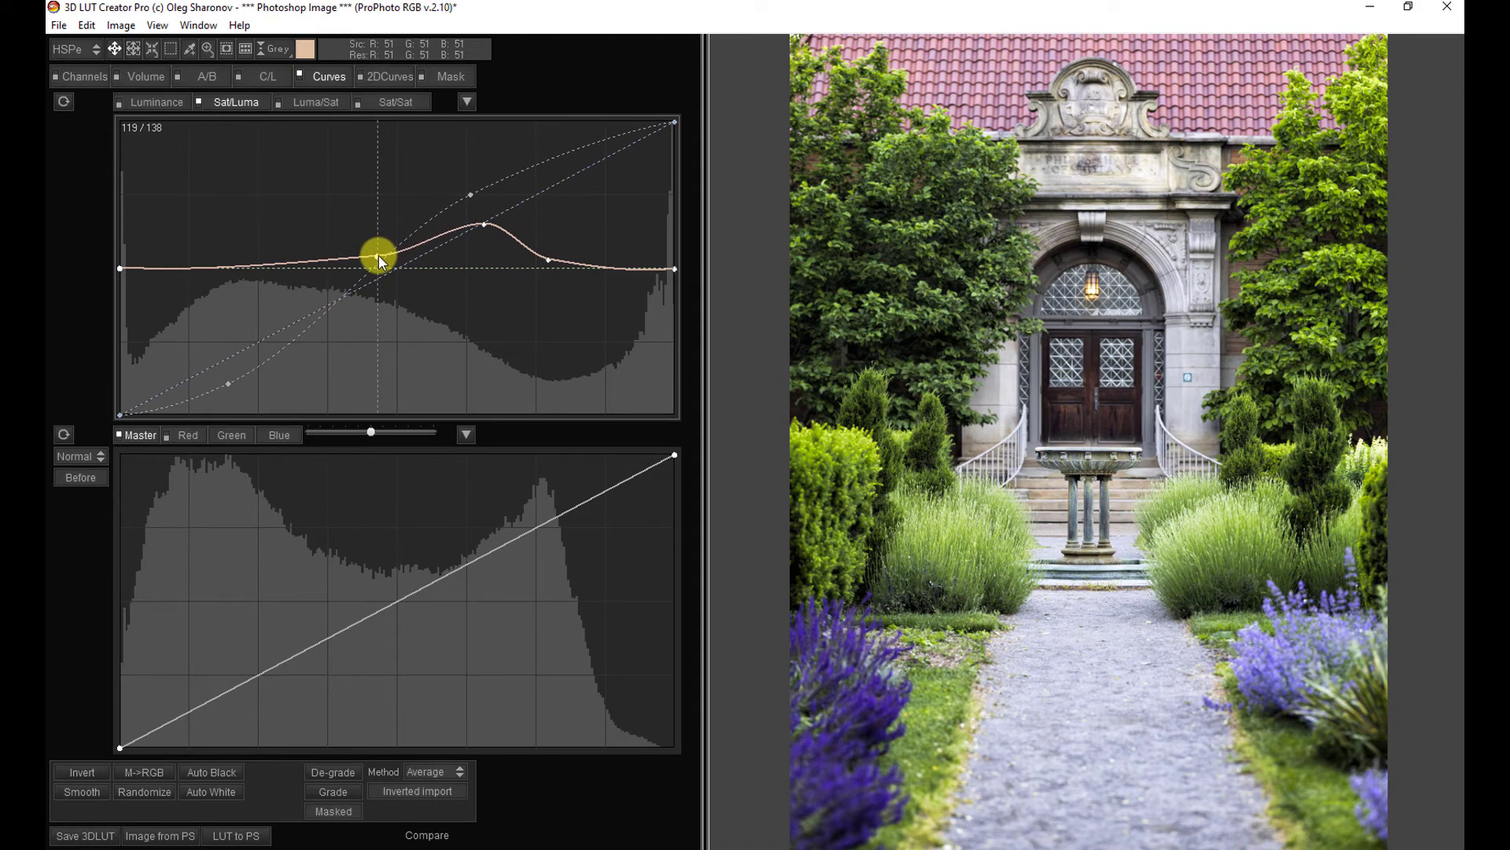
double_click(378, 258)
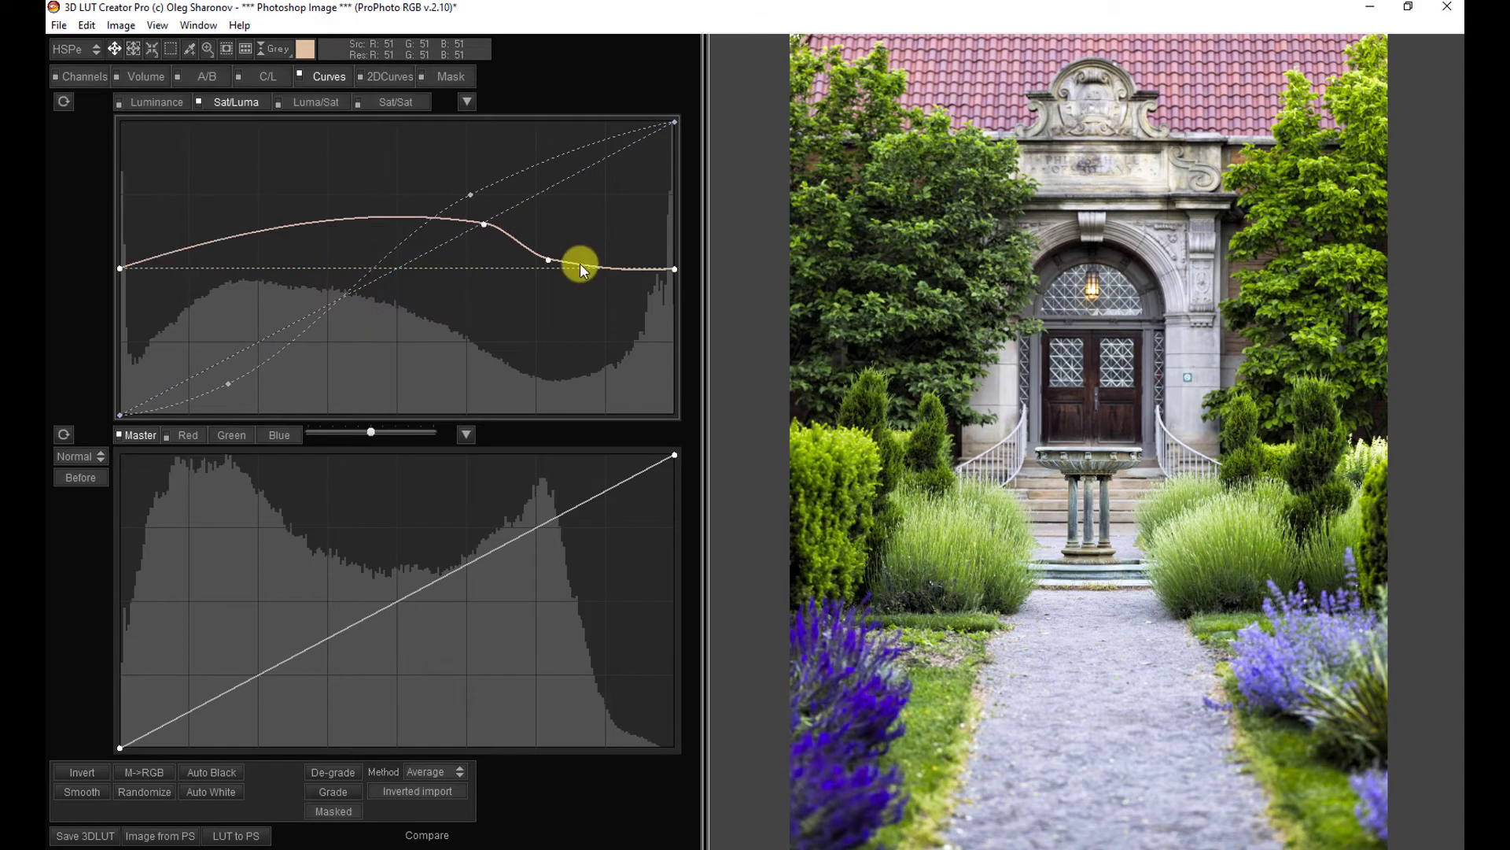
double_click(548, 260)
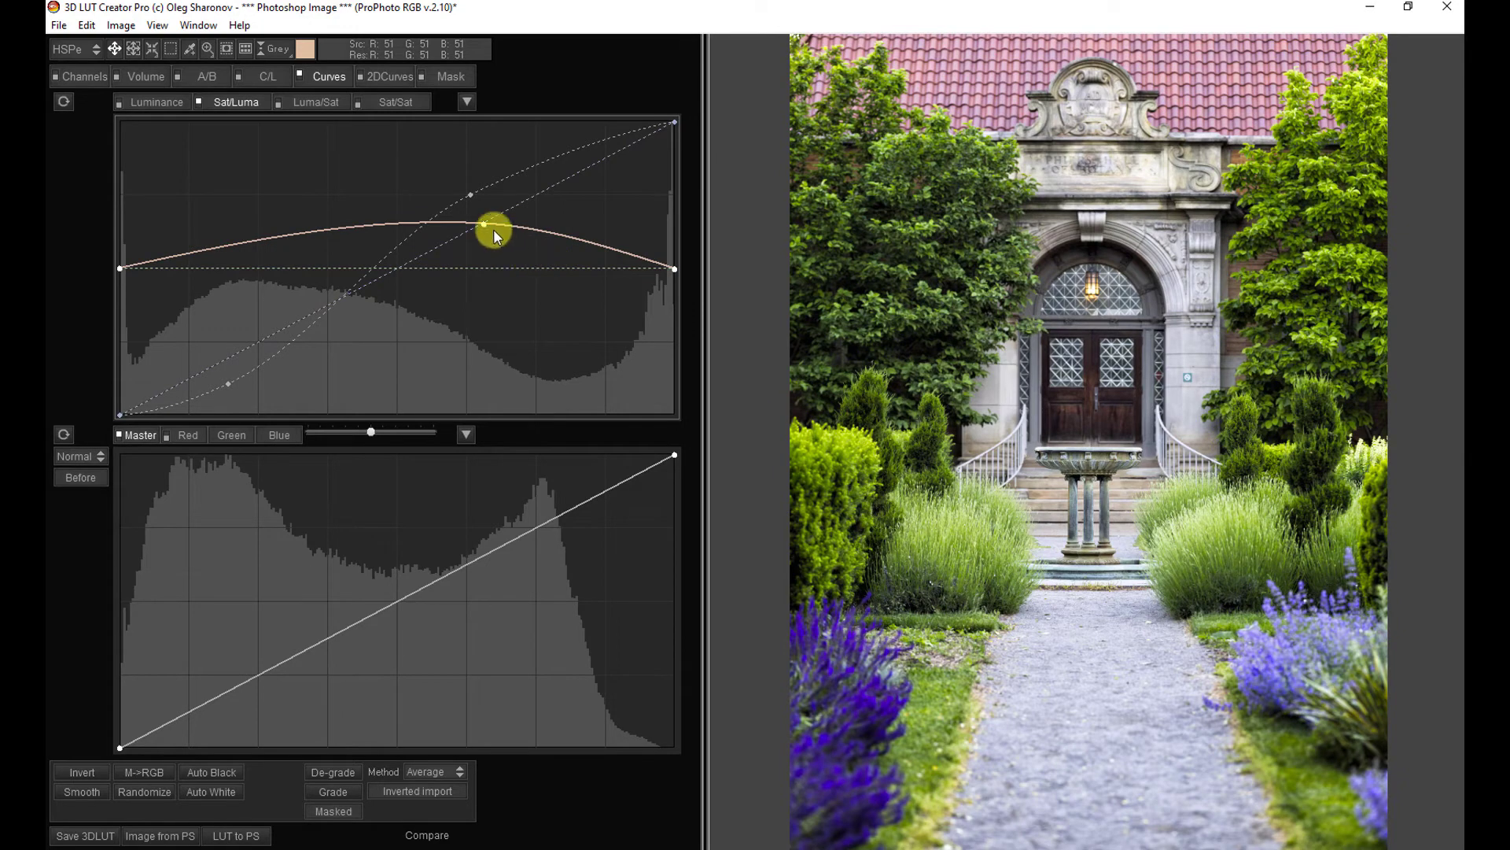
Step: Make the Sat/Luma segments on both sides of the roof-tone point straight
double_click(319, 226)
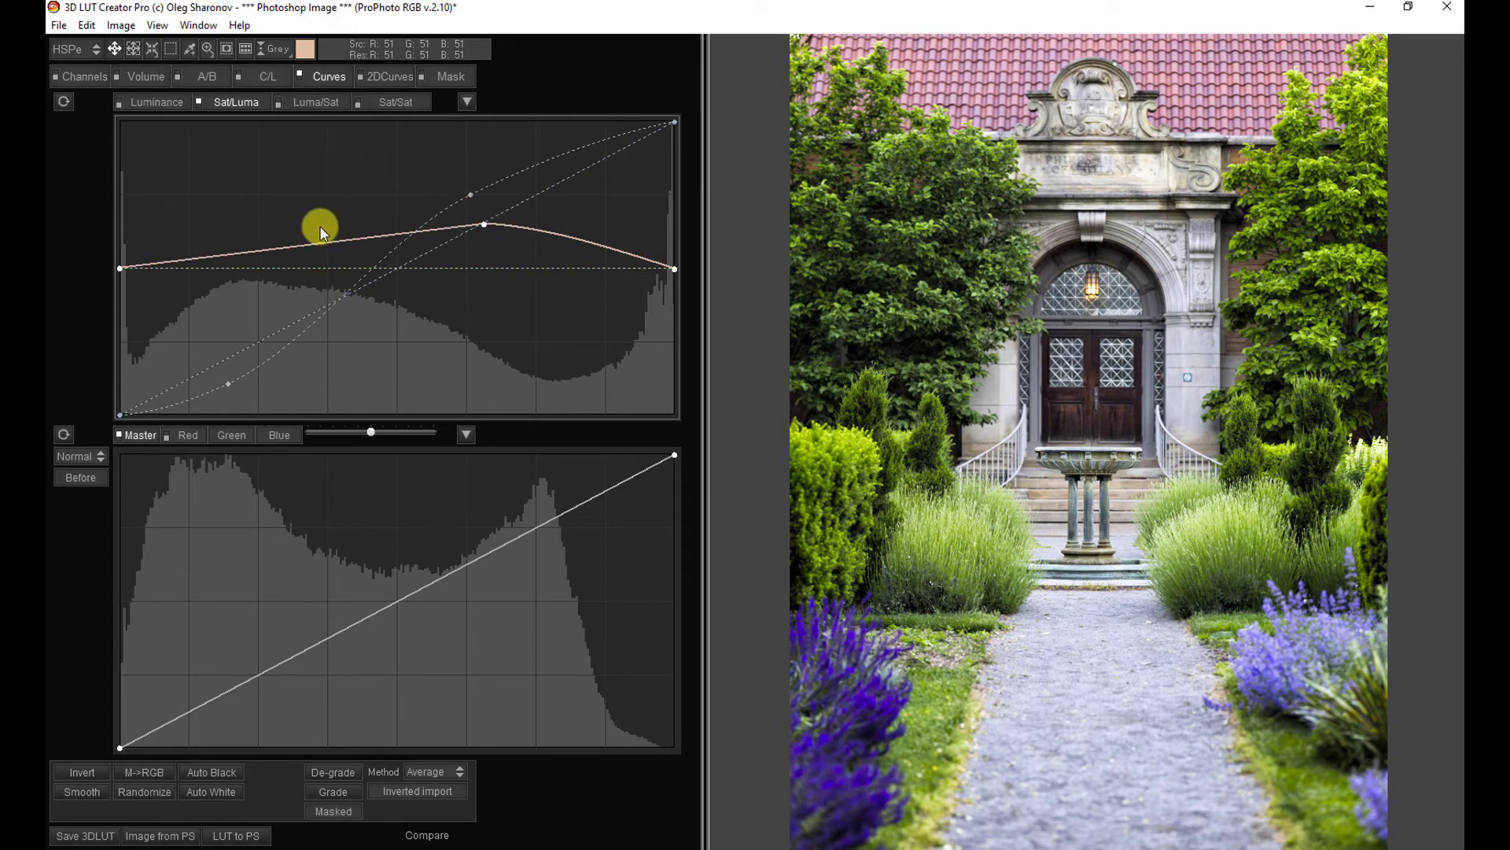
double_click(566, 235)
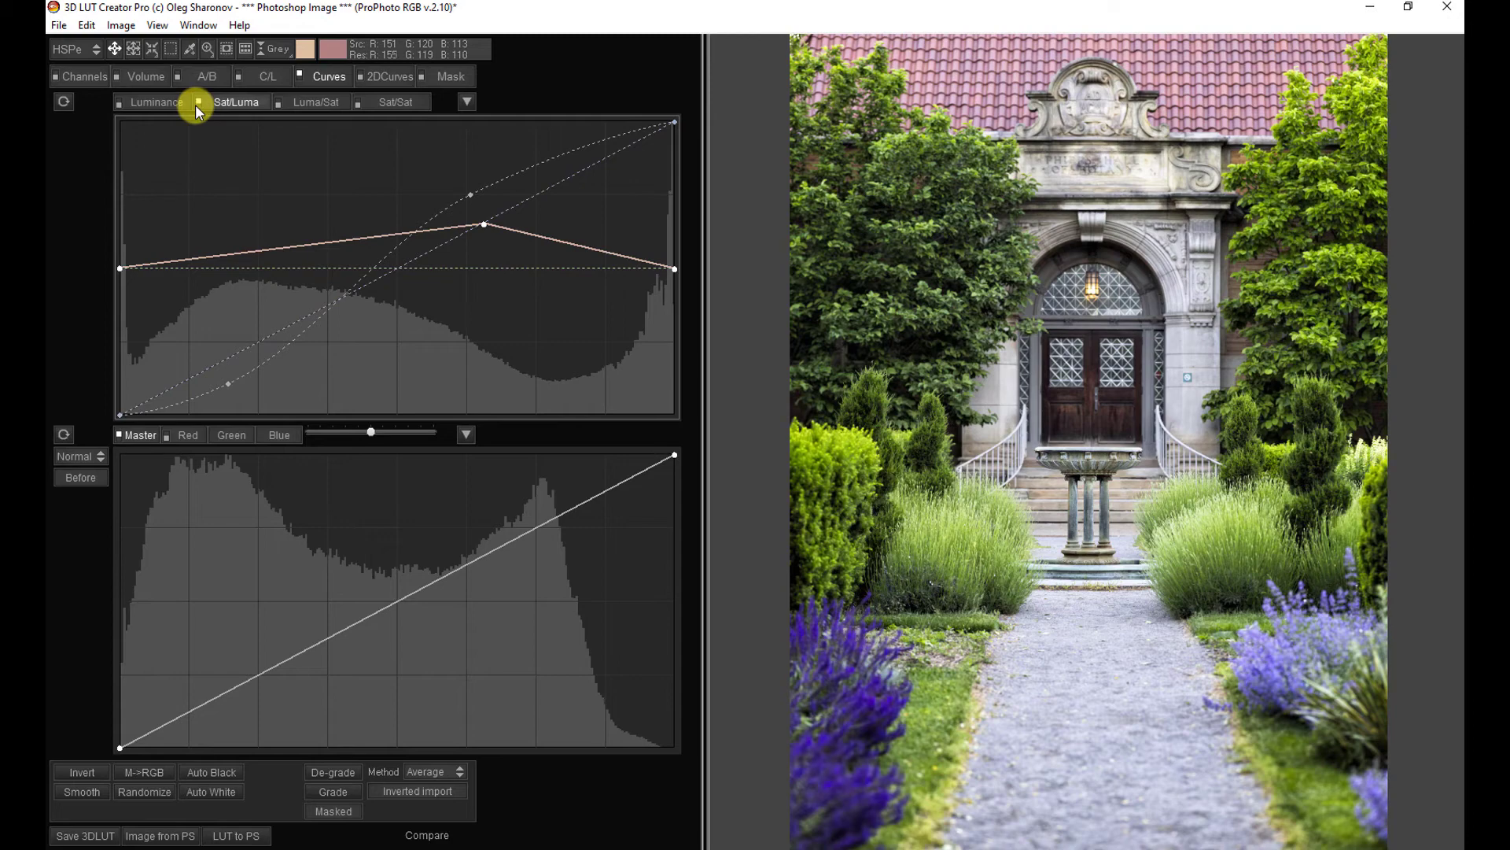
left_click(493, 224)
left_click_drag(475, 226, 484, 225)
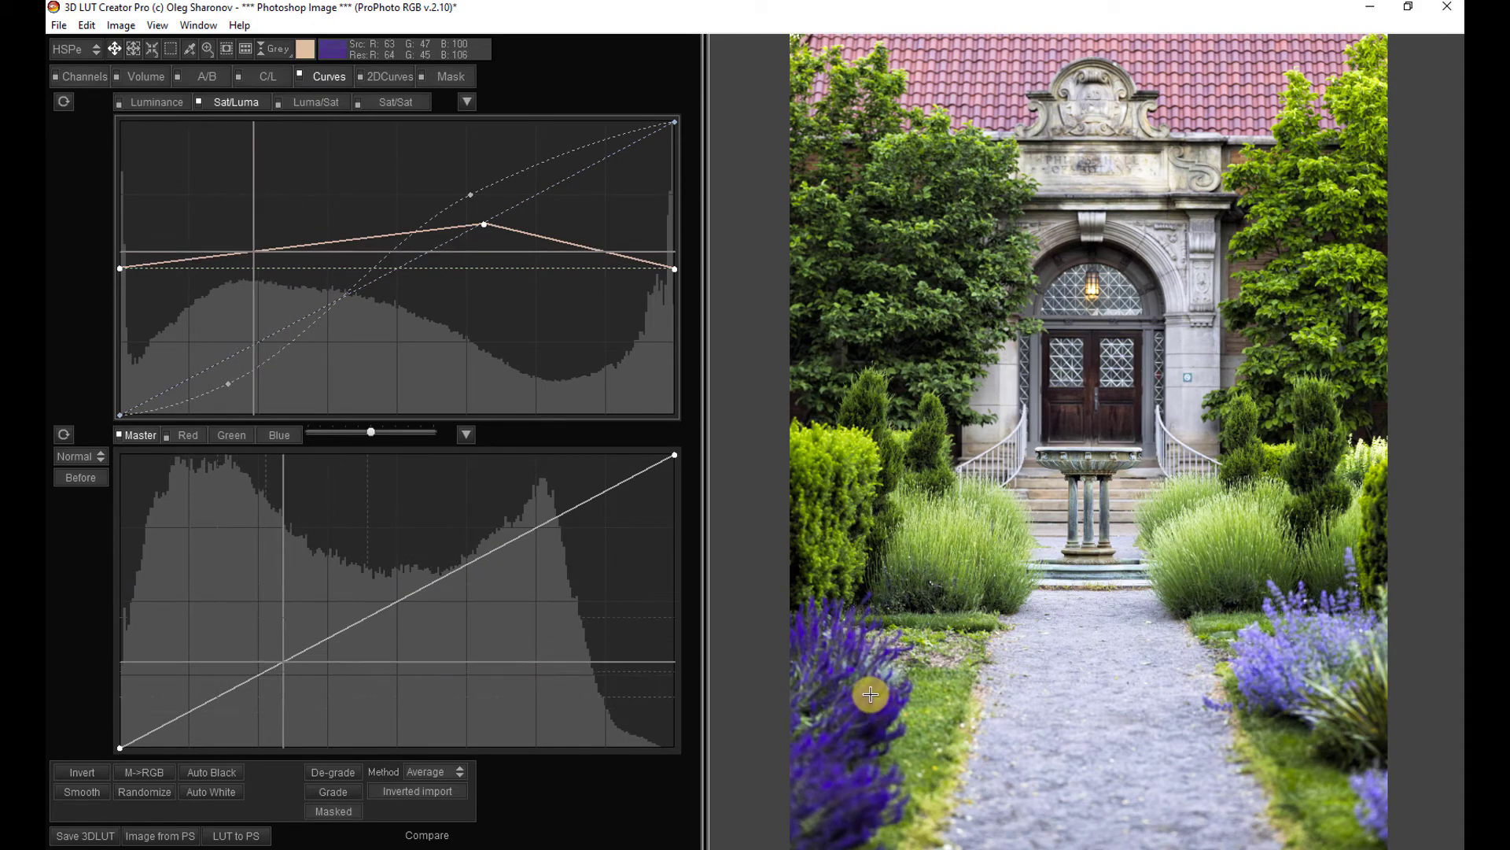
Step: Sample the dark purple flowers, add a Sat/Luma point at their tone and lower it to about the midline
left_click(869, 694)
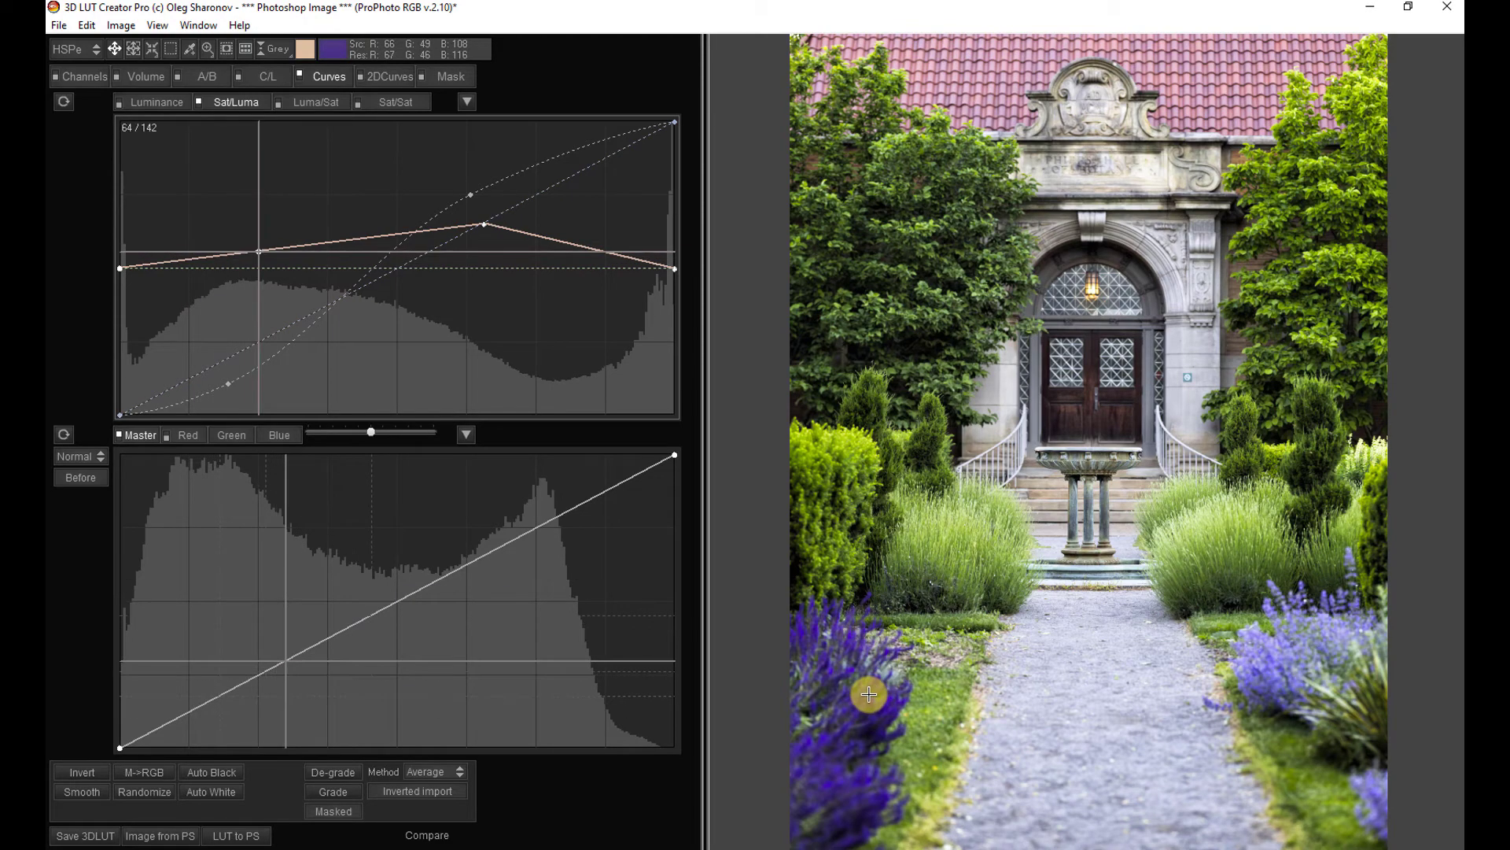
left_click(265, 254)
left_click_drag(260, 253, 262, 269)
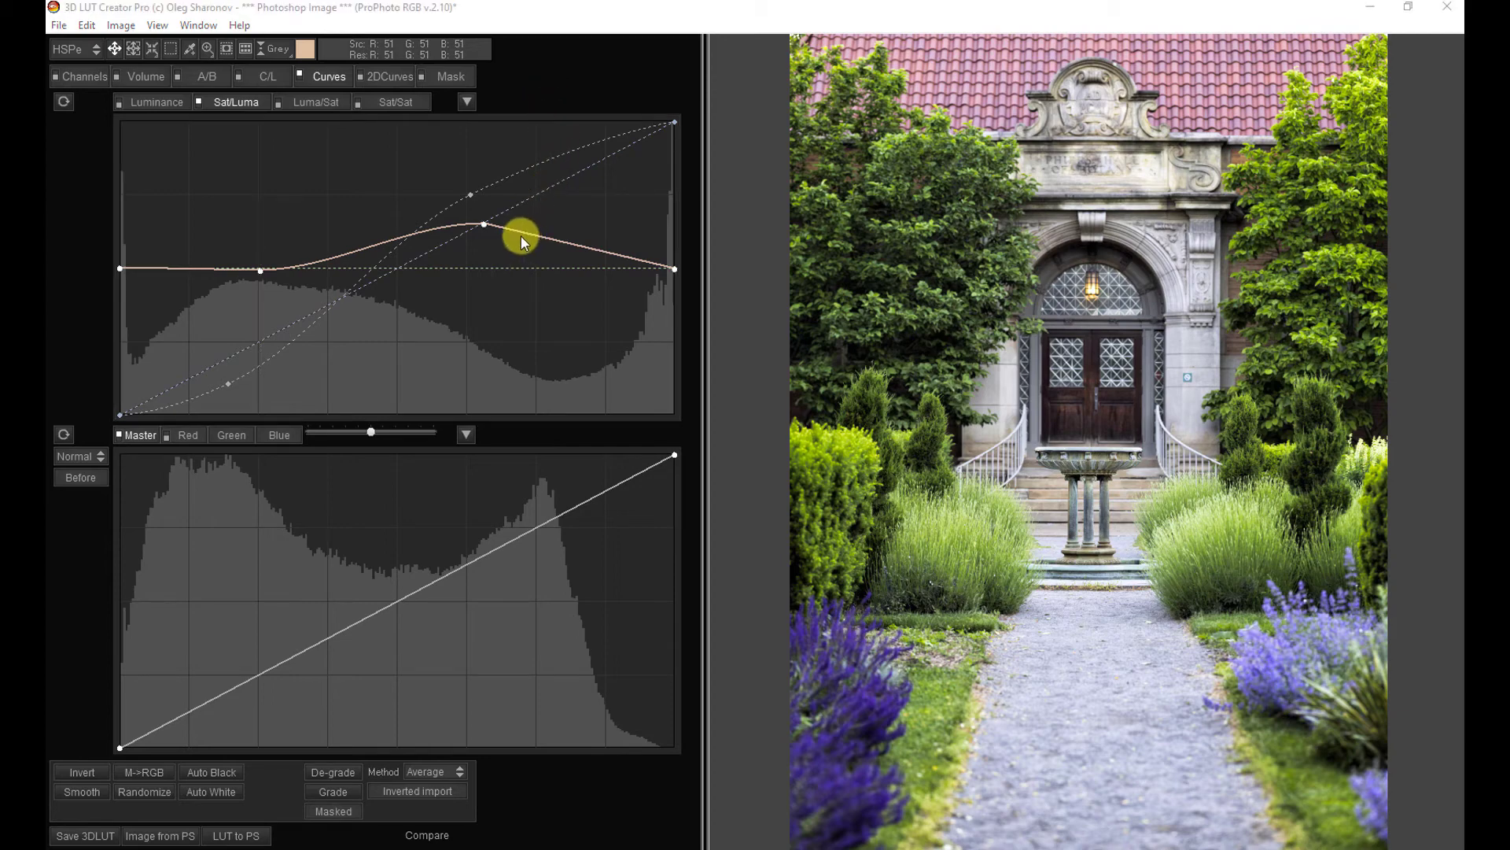
Step: Confine the roof-tone peak with points at about 184 / 133 and 149 / 130, straighten the highlight segment and raise the peak
left_click_drag(524, 230, 526, 262)
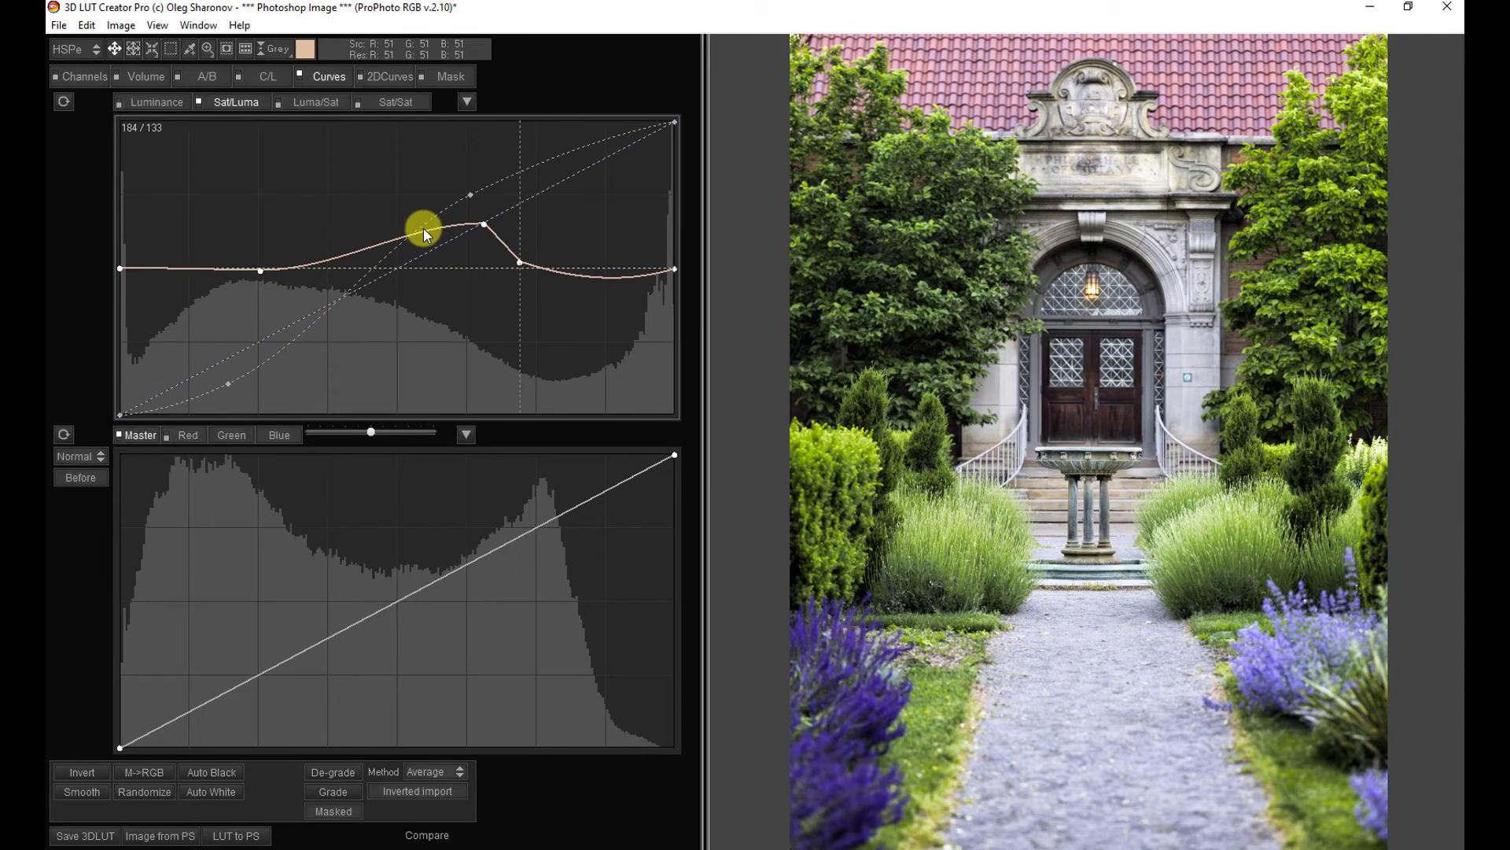
left_click_drag(423, 228, 446, 265)
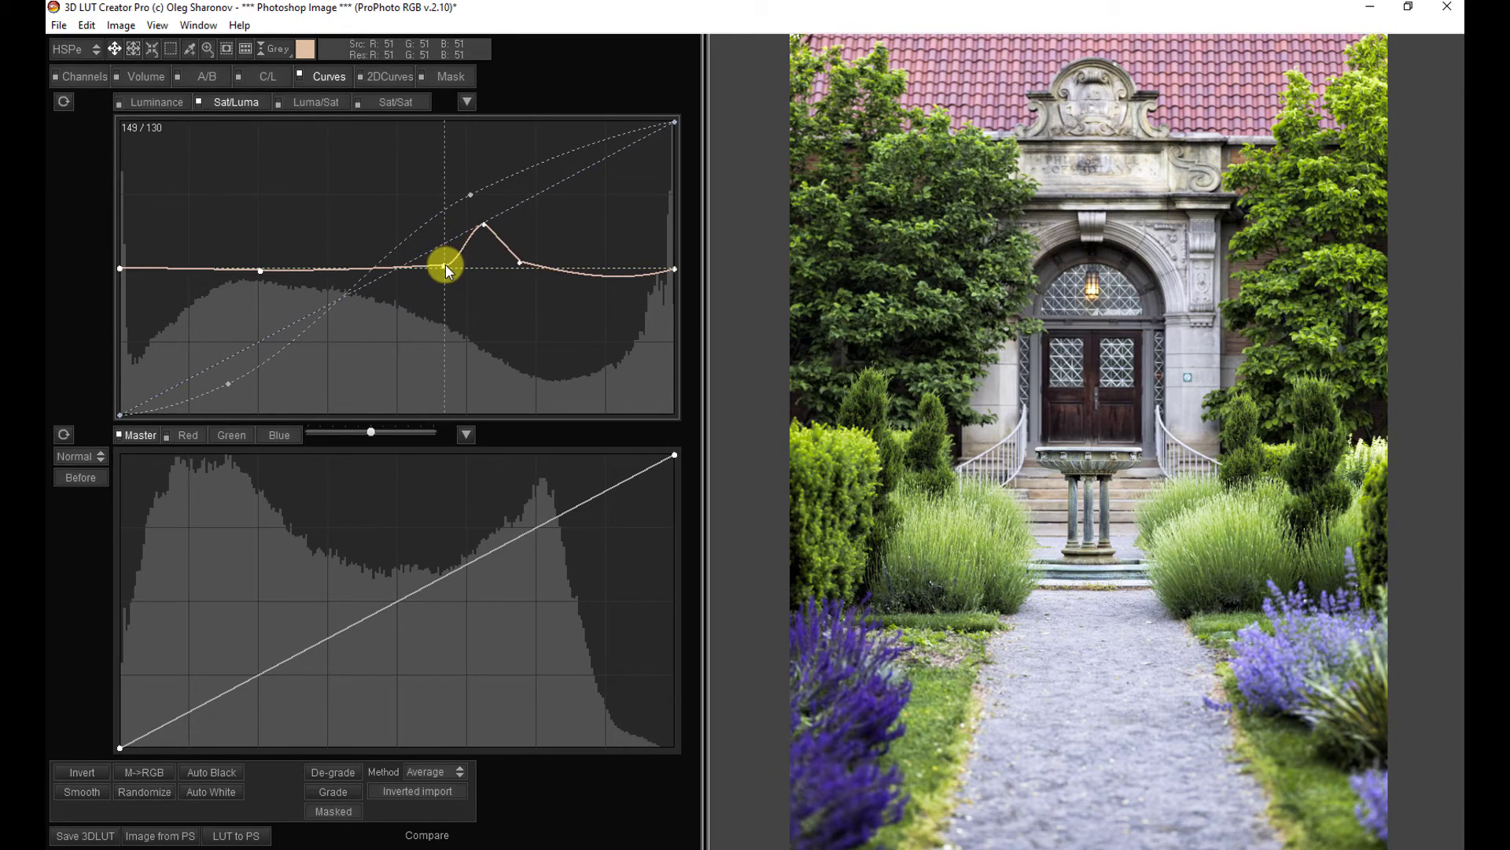
right_click(593, 277)
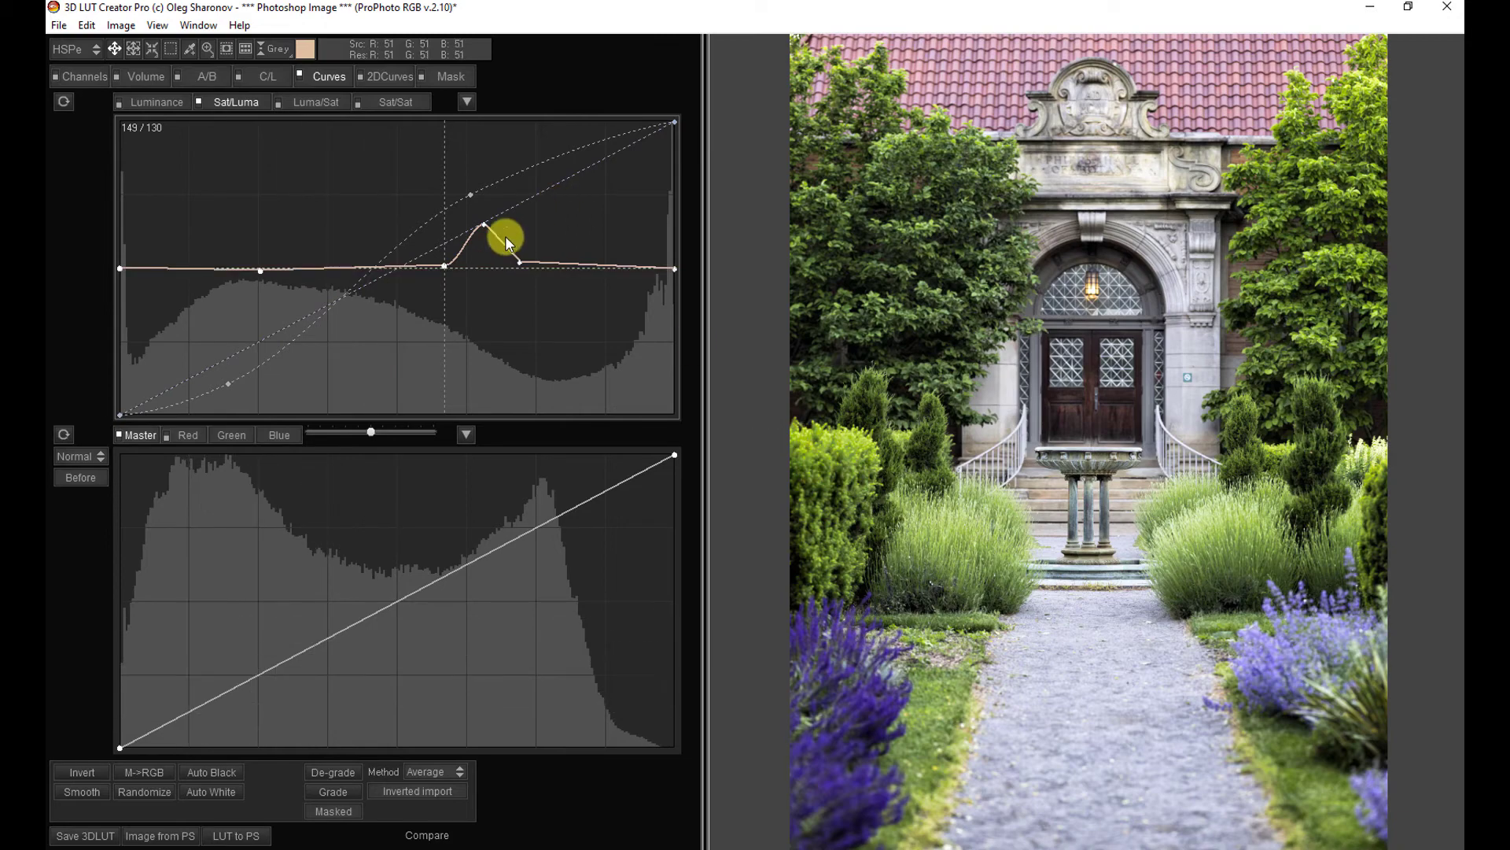
left_click_drag(483, 224, 493, 198)
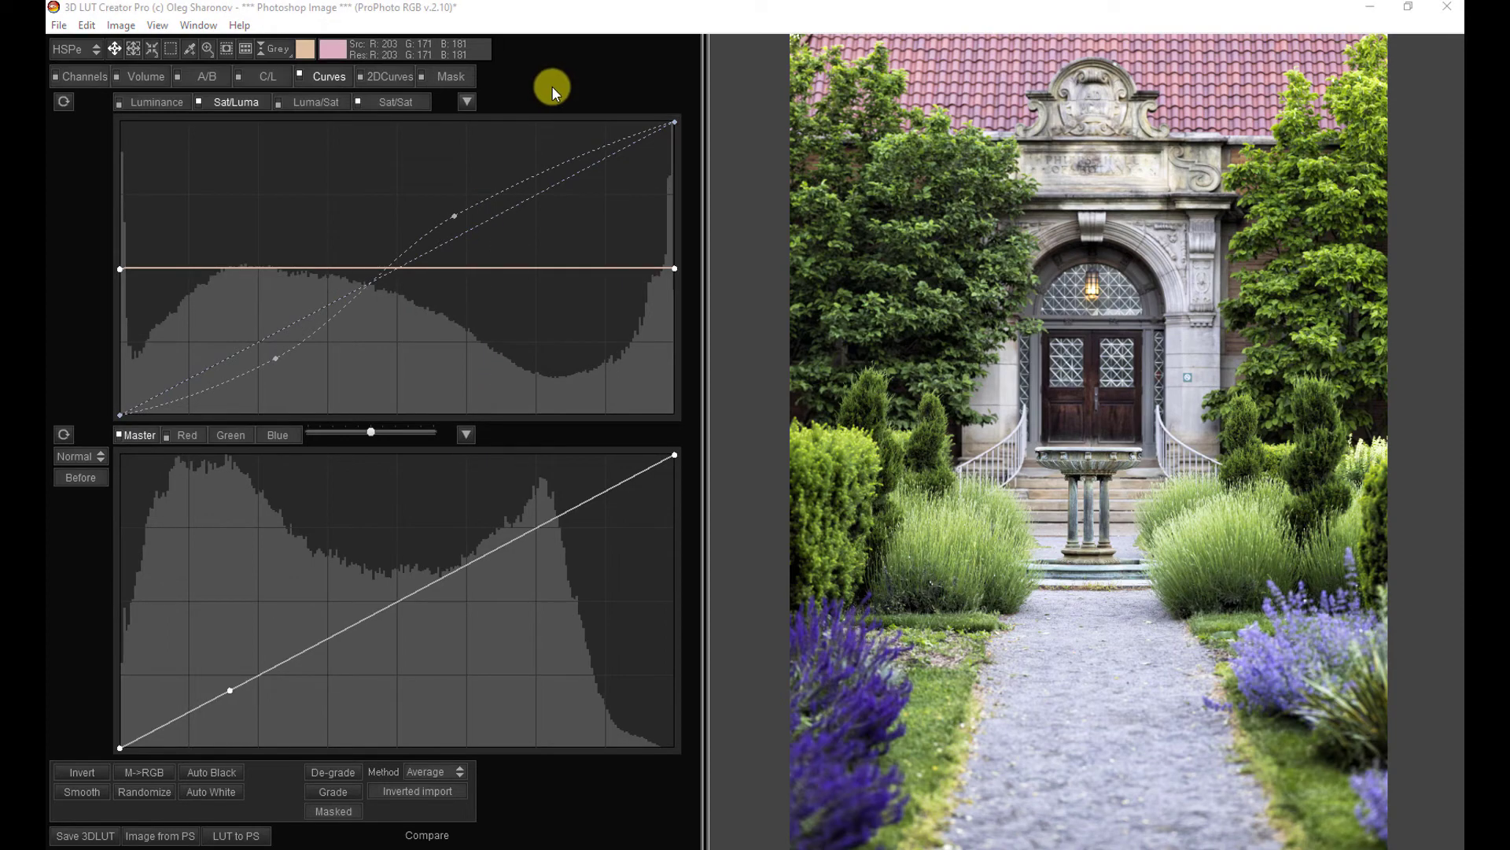
Step: Desaturate the shadows with a straight Sat/Luma ramp from 0 / 0 to about 74 / 129, toggling the curve to compare
left_click(118, 269)
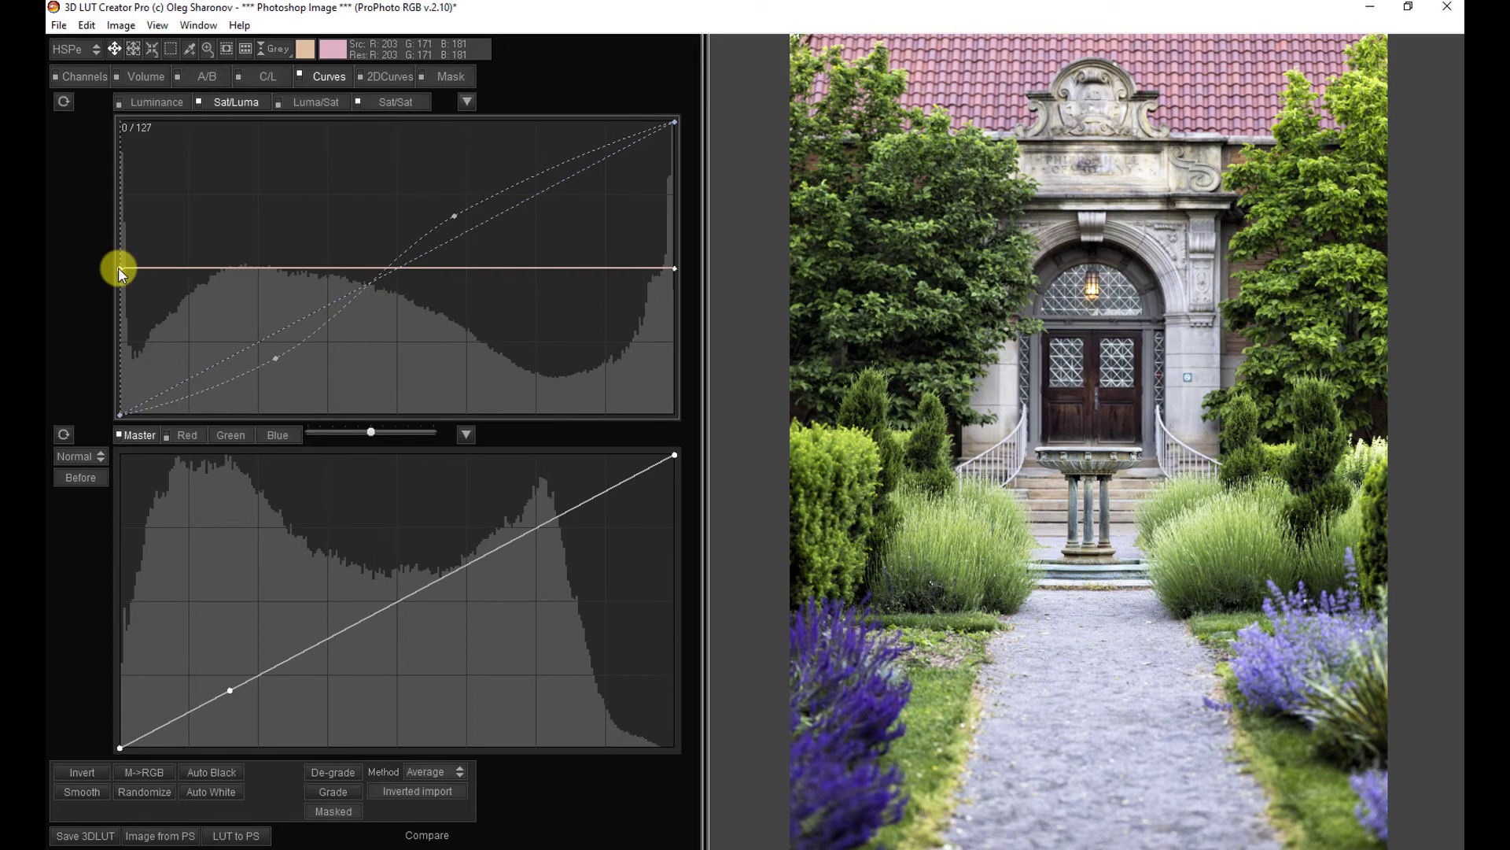
left_click_drag(118, 269, 100, 417)
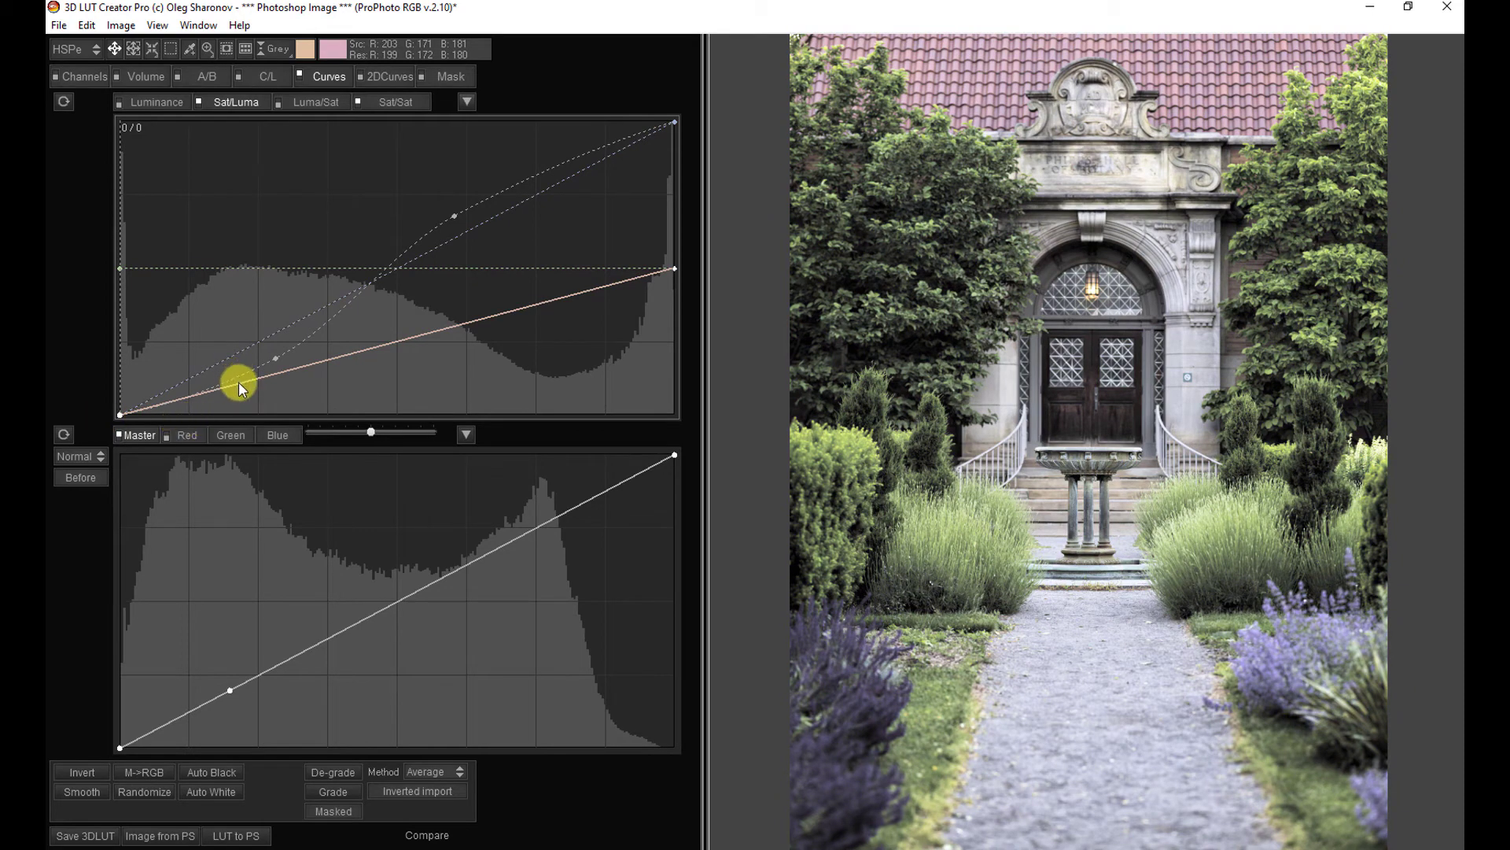
left_click_drag(238, 382, 226, 267)
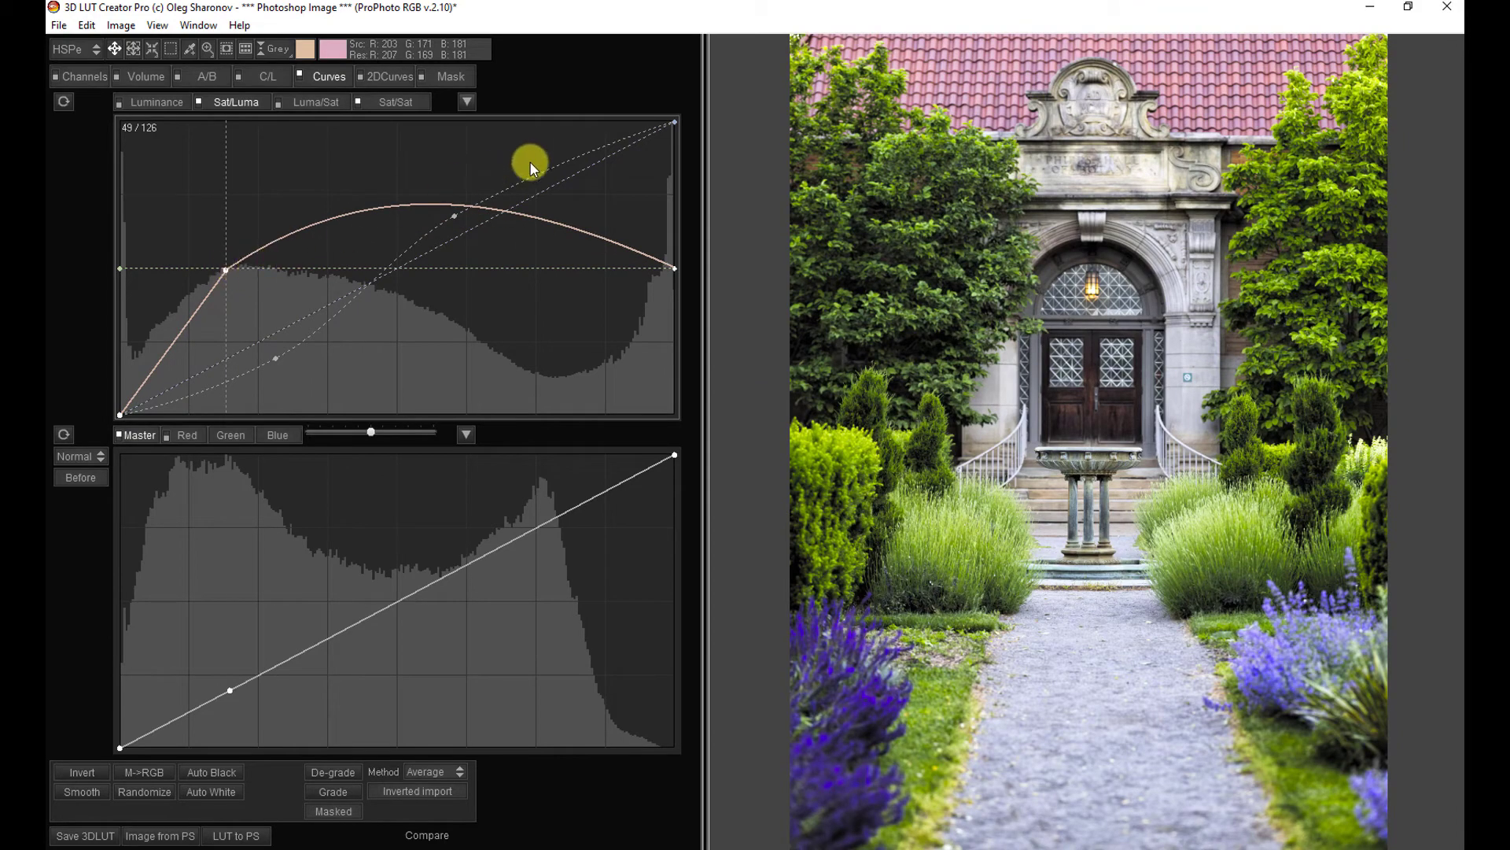
right_click(414, 201)
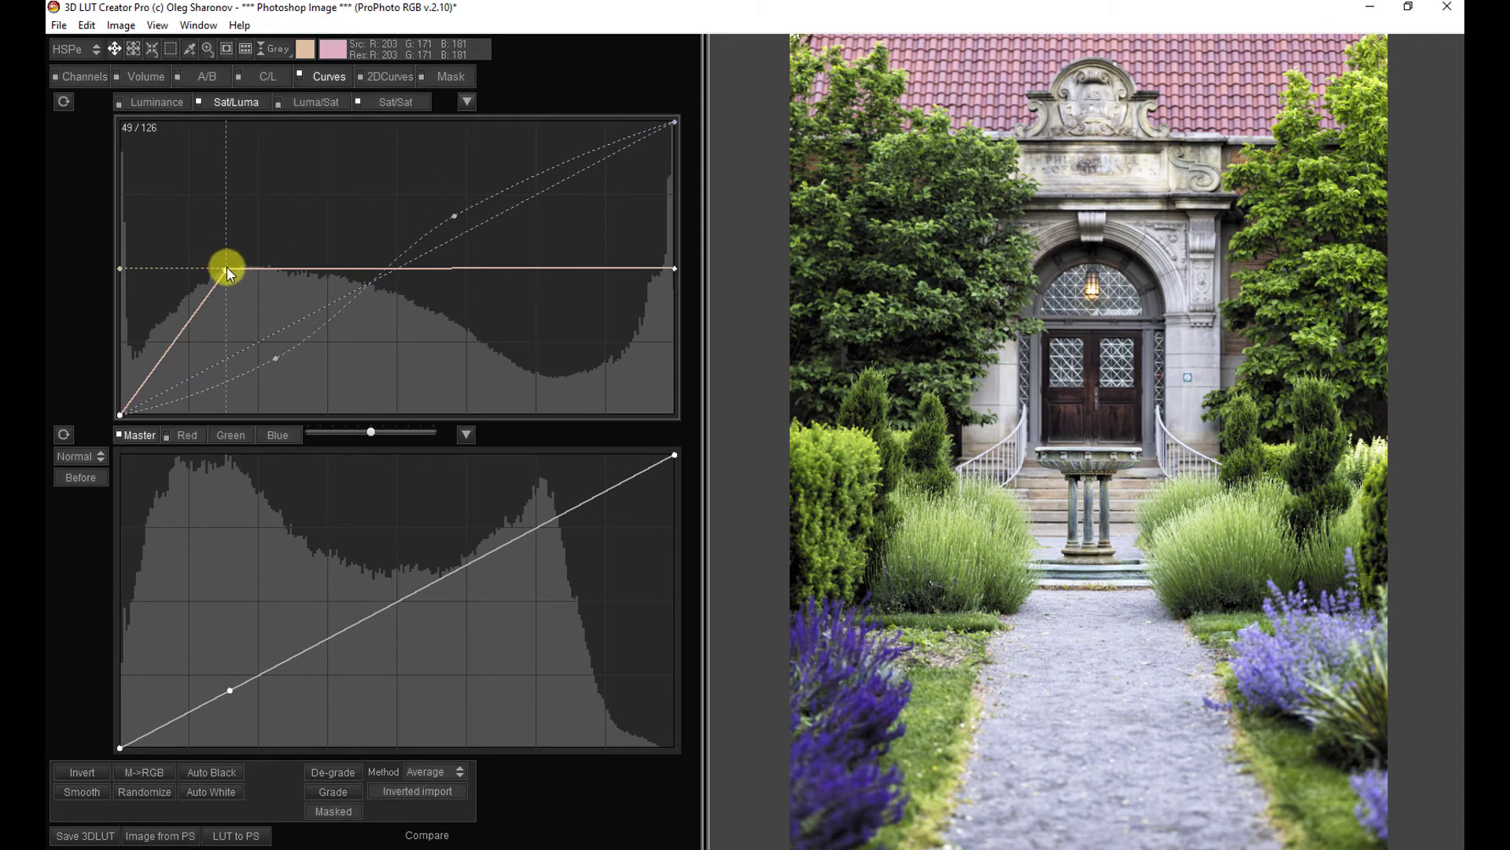
left_click_drag(226, 266, 281, 266)
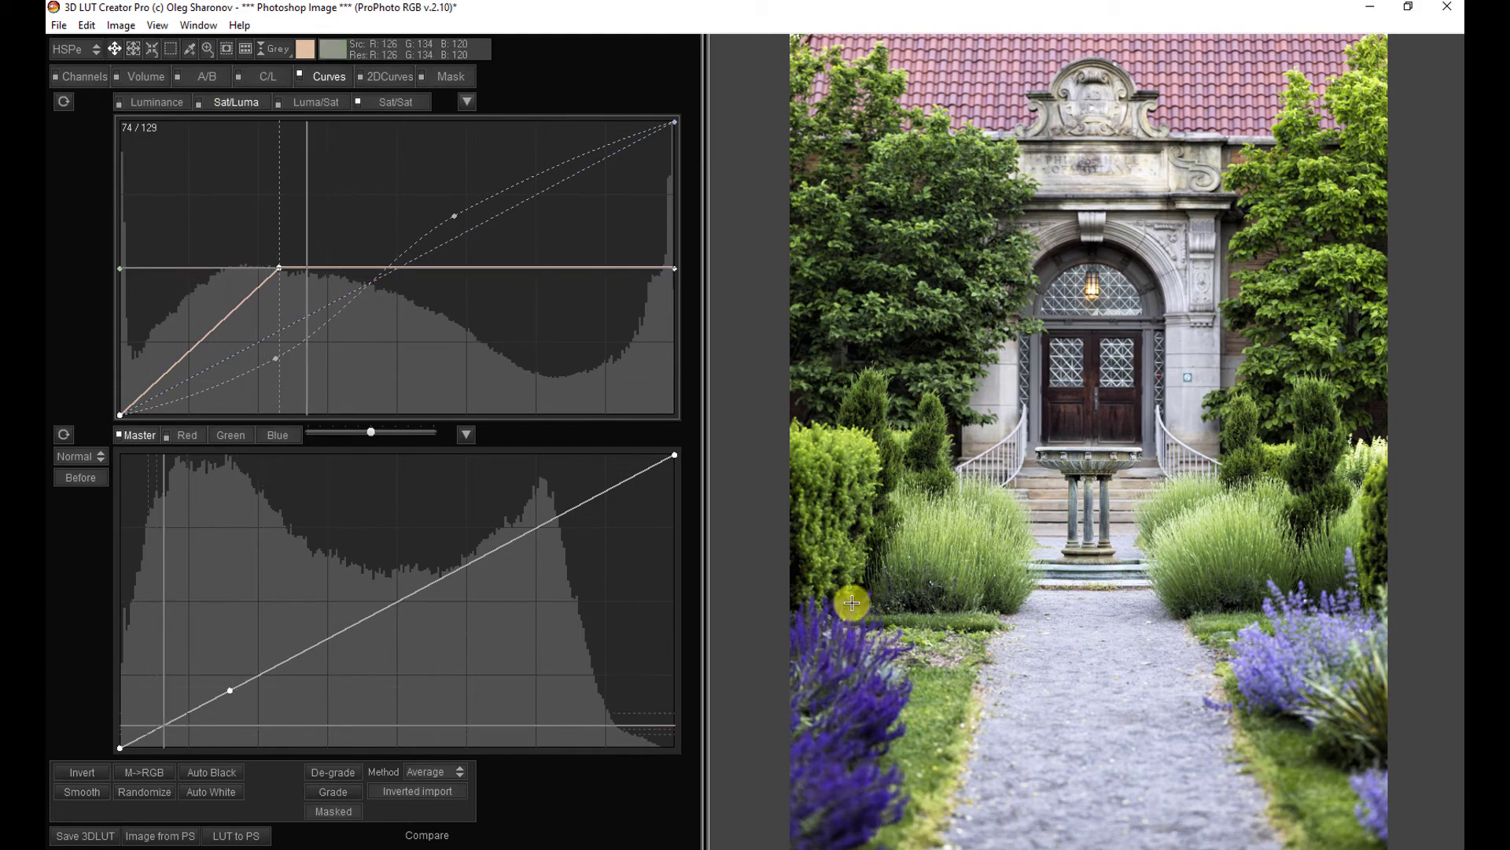
left_click(199, 103)
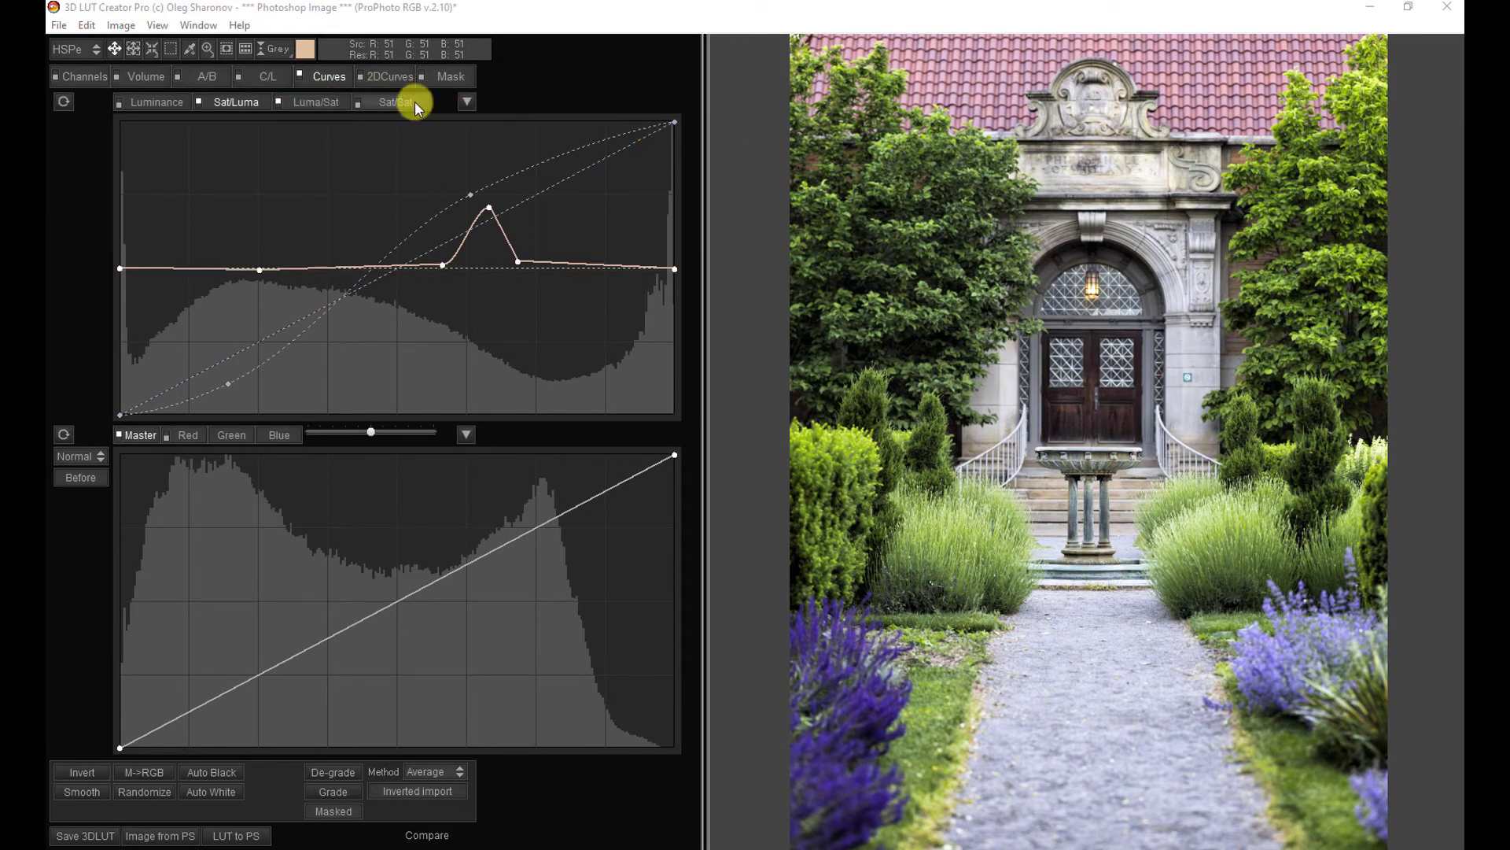
Step: On the Luma/Sat curve, add a raised point for the purple flowers' saturation and confine it with a point on each side
left_click(304, 103)
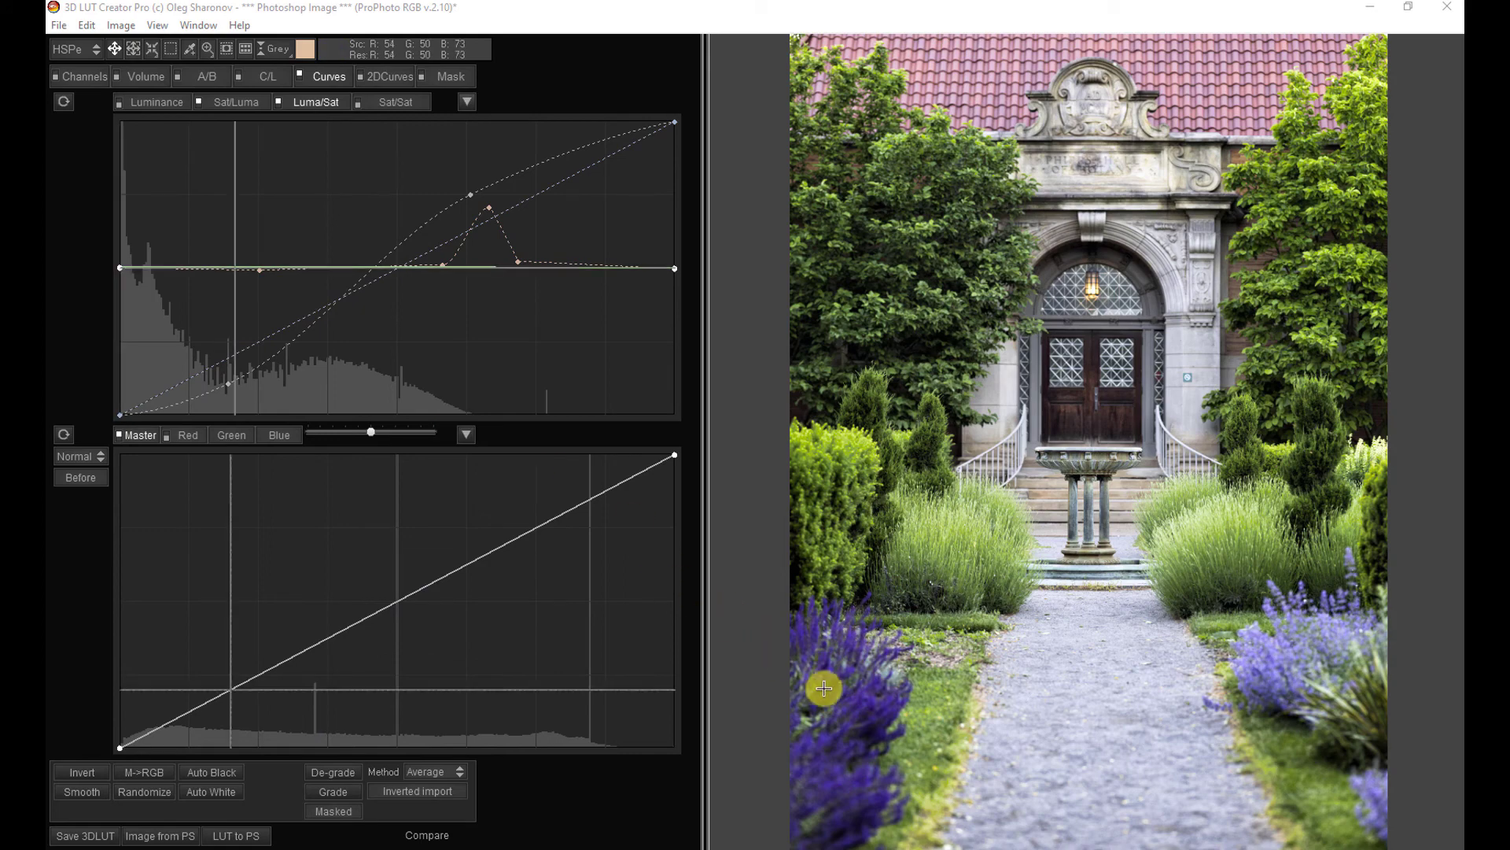
left_click(874, 702, "ctrl")
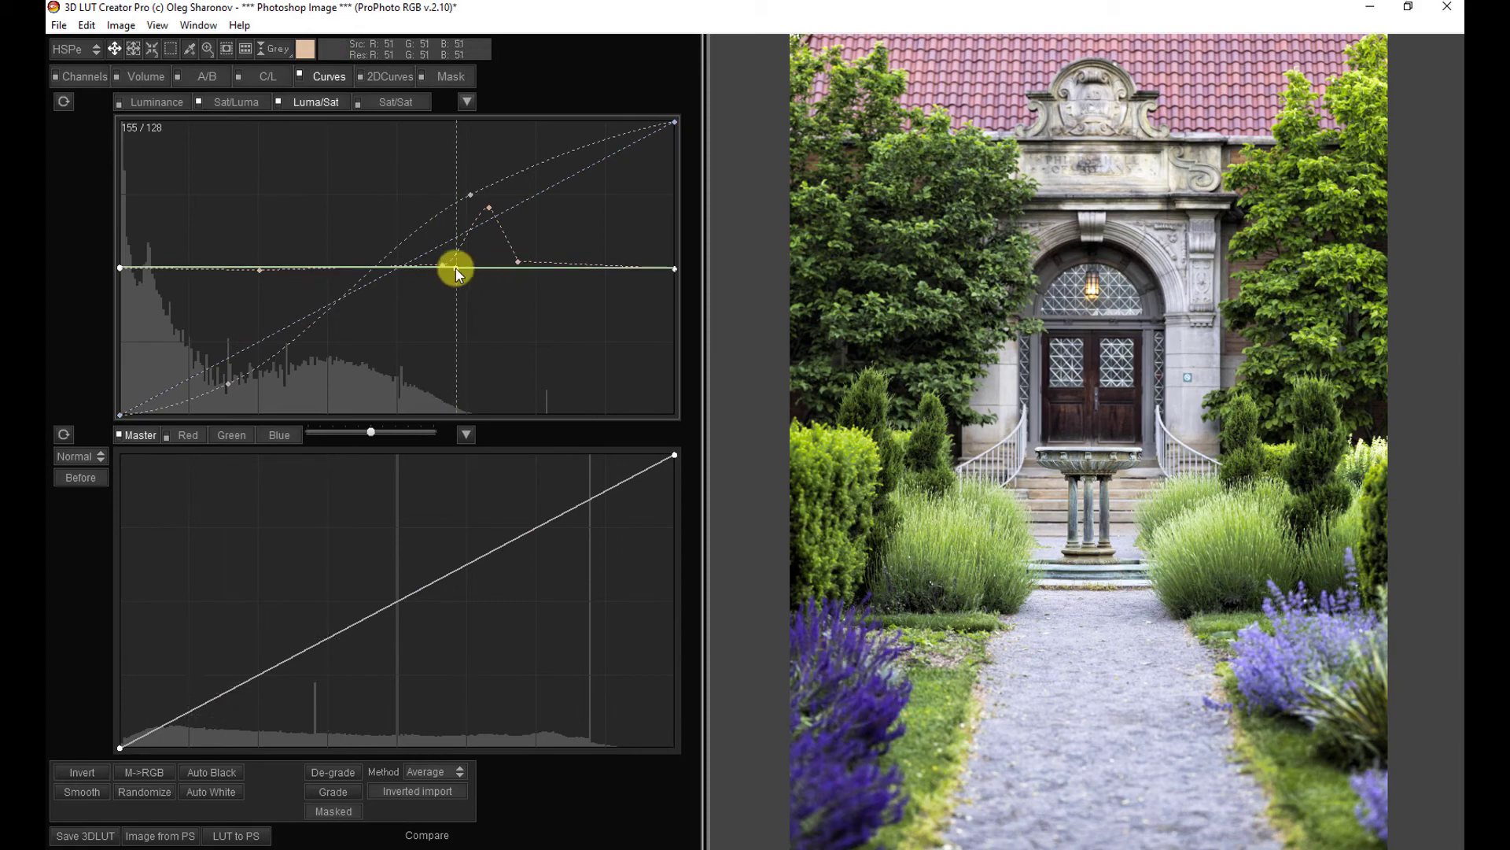
left_click_drag(455, 267, 488, 259)
left_click_drag(394, 234, 407, 262)
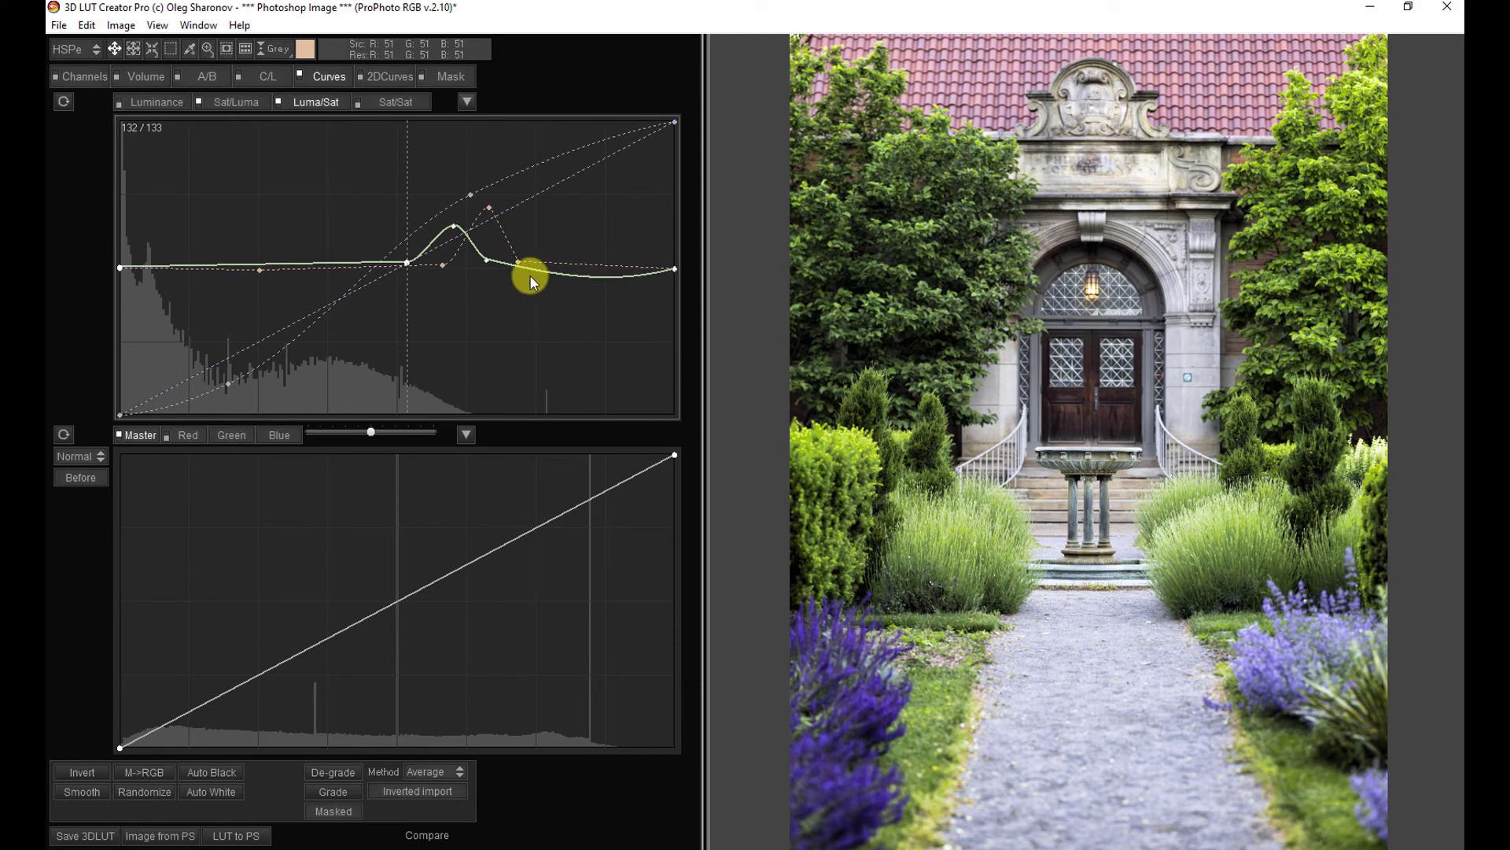
Step: Straighten the Luma/Sat curve's high-saturation segment, make its low-saturation segment curved and lower the peak to about 153 / 153
left_click(567, 272)
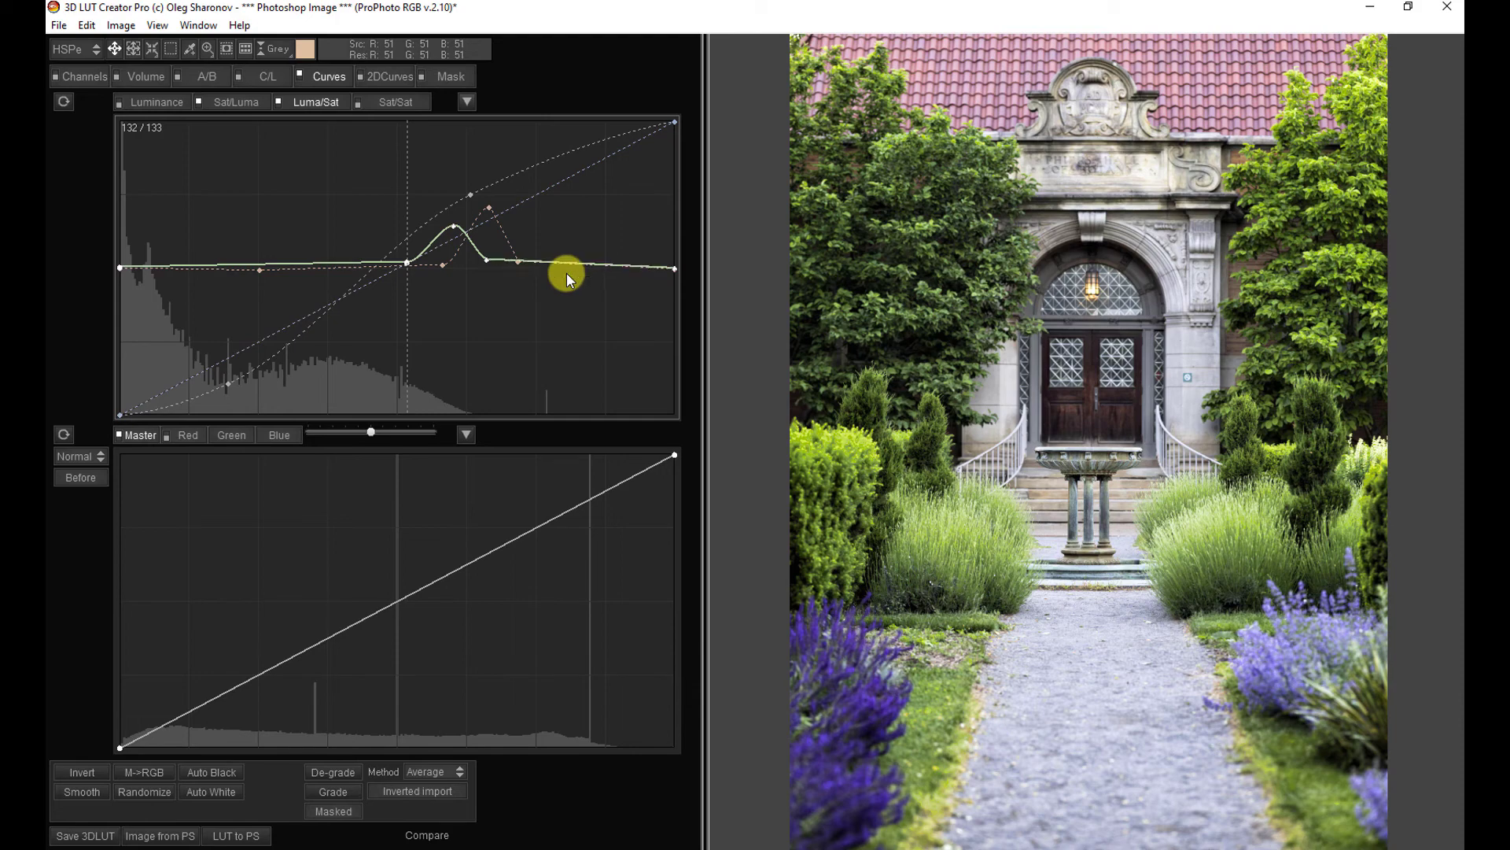
right_click(351, 259)
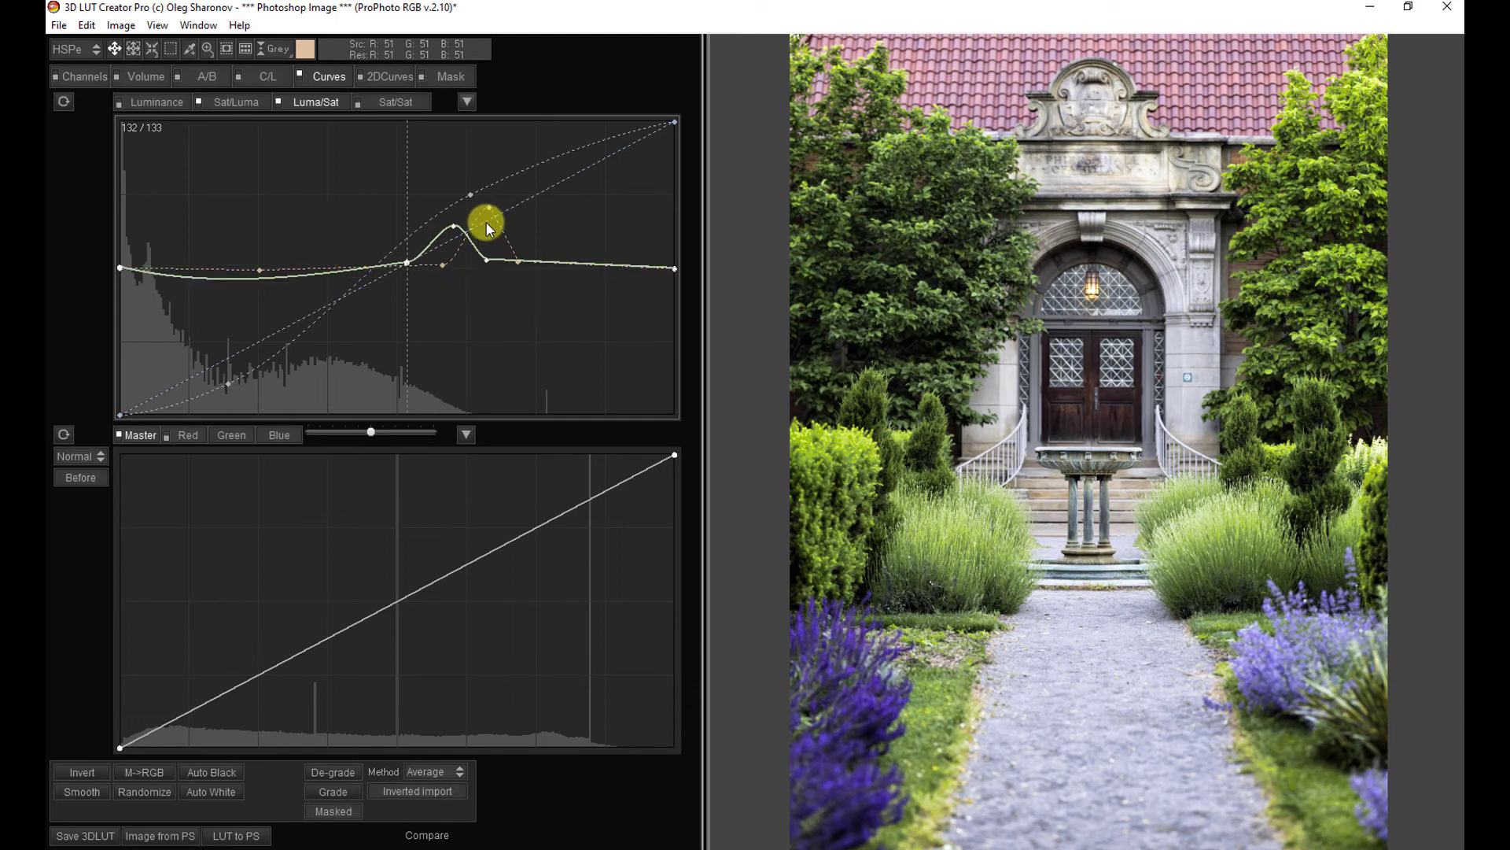
mouse_move(454, 229)
left_mouse_down()
mouse_move(460, 188)
mouse_move(454, 291)
mouse_move(453, 238)
left_mouse_up()
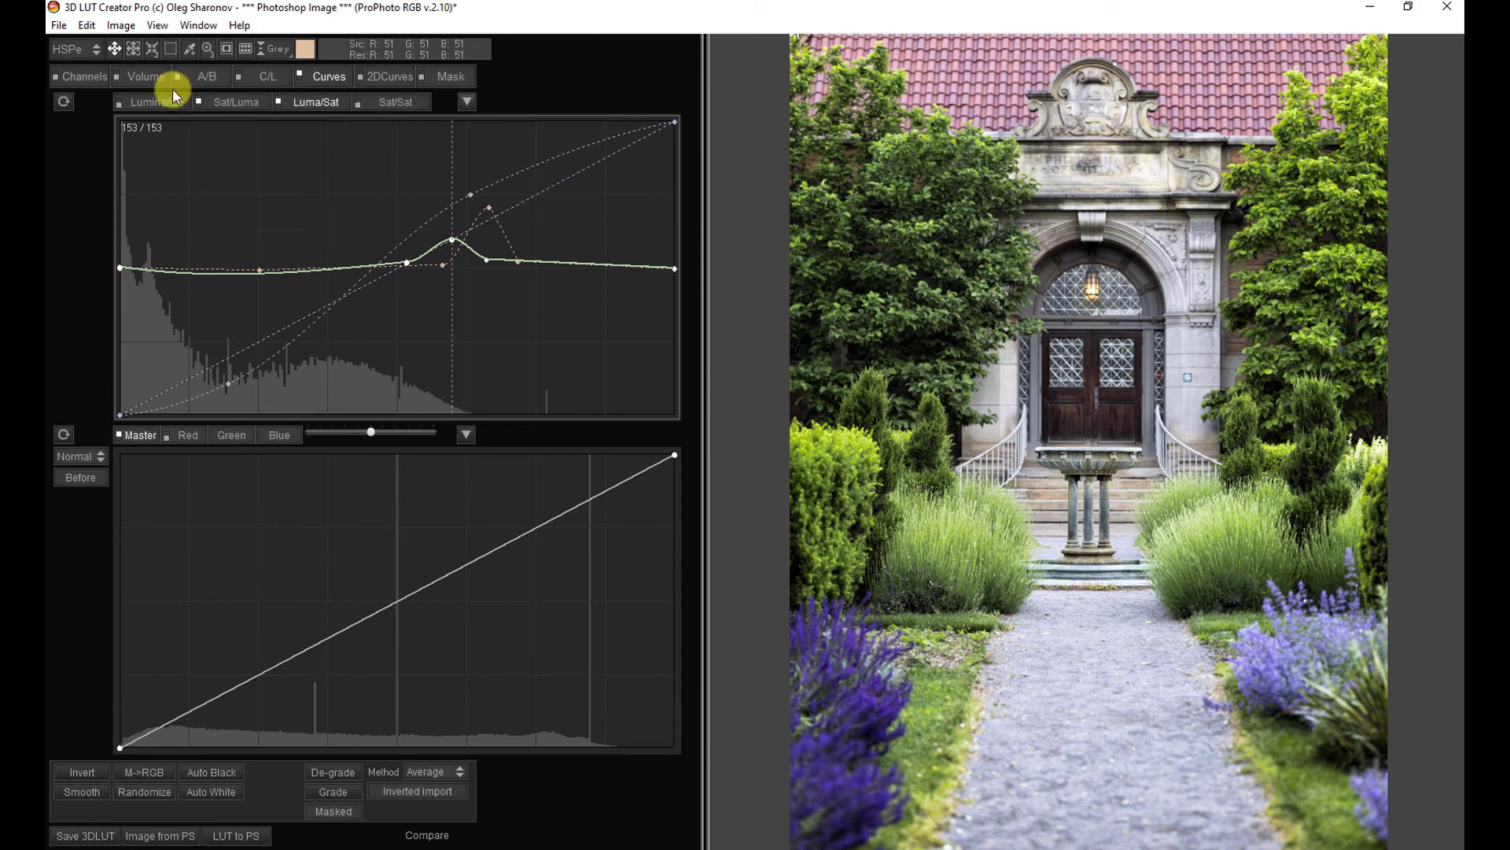
Step: Delete the three added points from the Luma/Sat curve
right_click(489, 258)
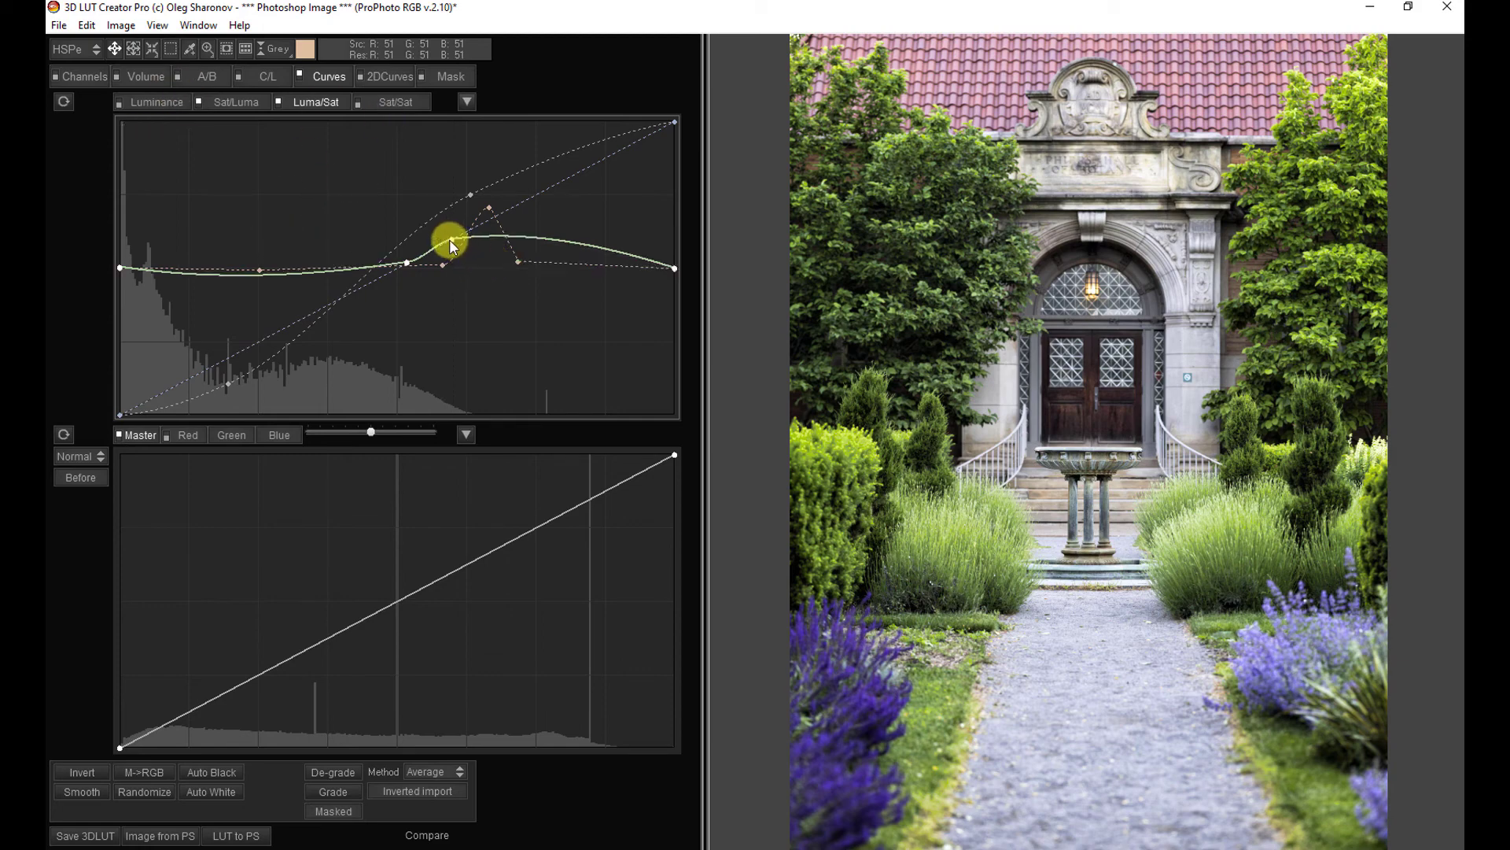
right_click(452, 239)
right_click(407, 262)
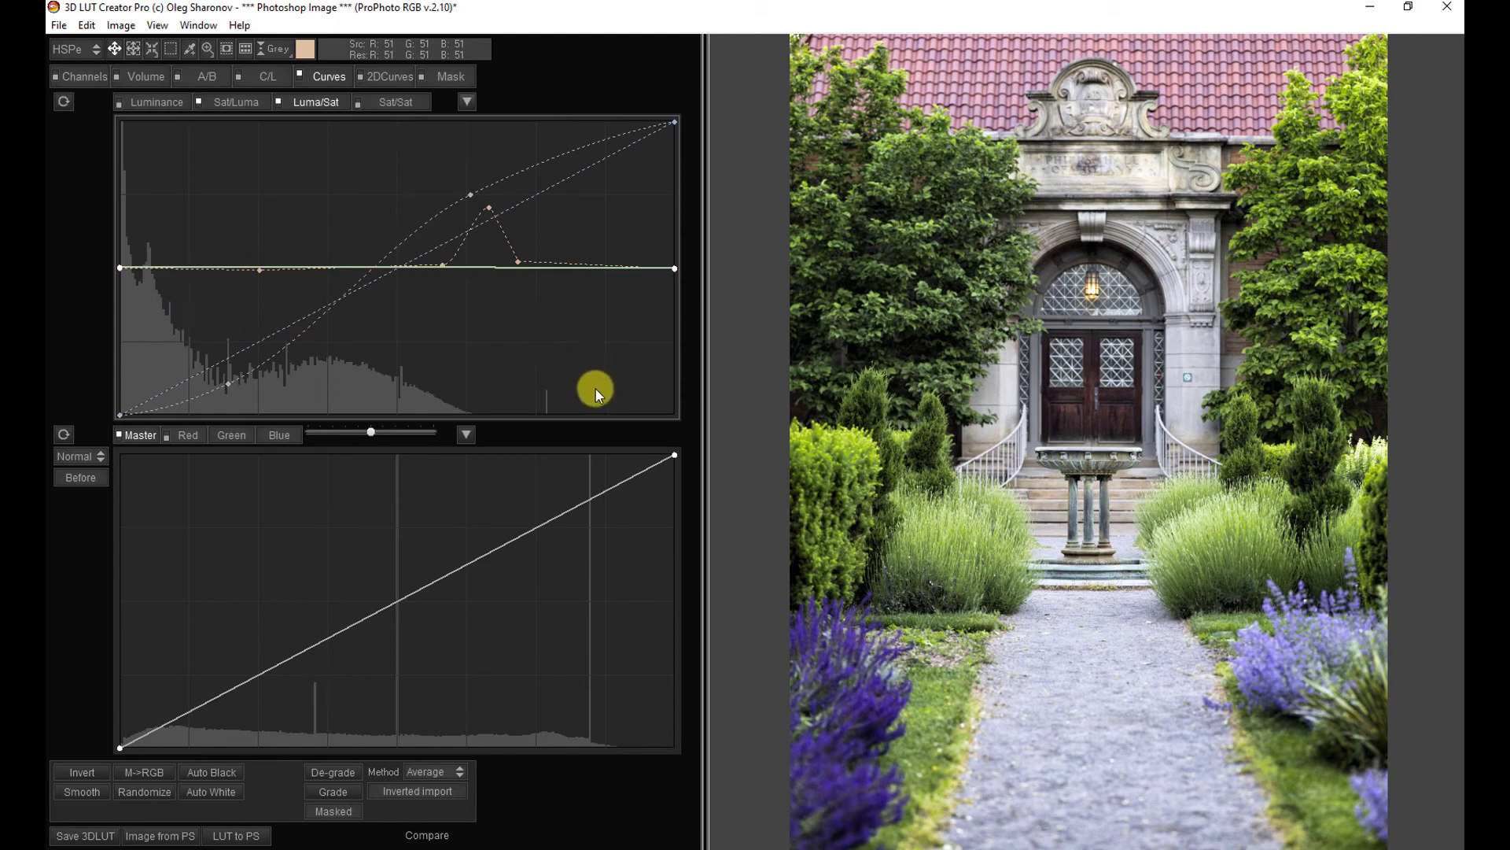
Step: On the Luma/Sat curve, brighten low saturations at about 23 / 154 and darken high saturations at about 149 / 112, toggling it to compare
left_click(164, 266)
left_click_drag(163, 258, 169, 239)
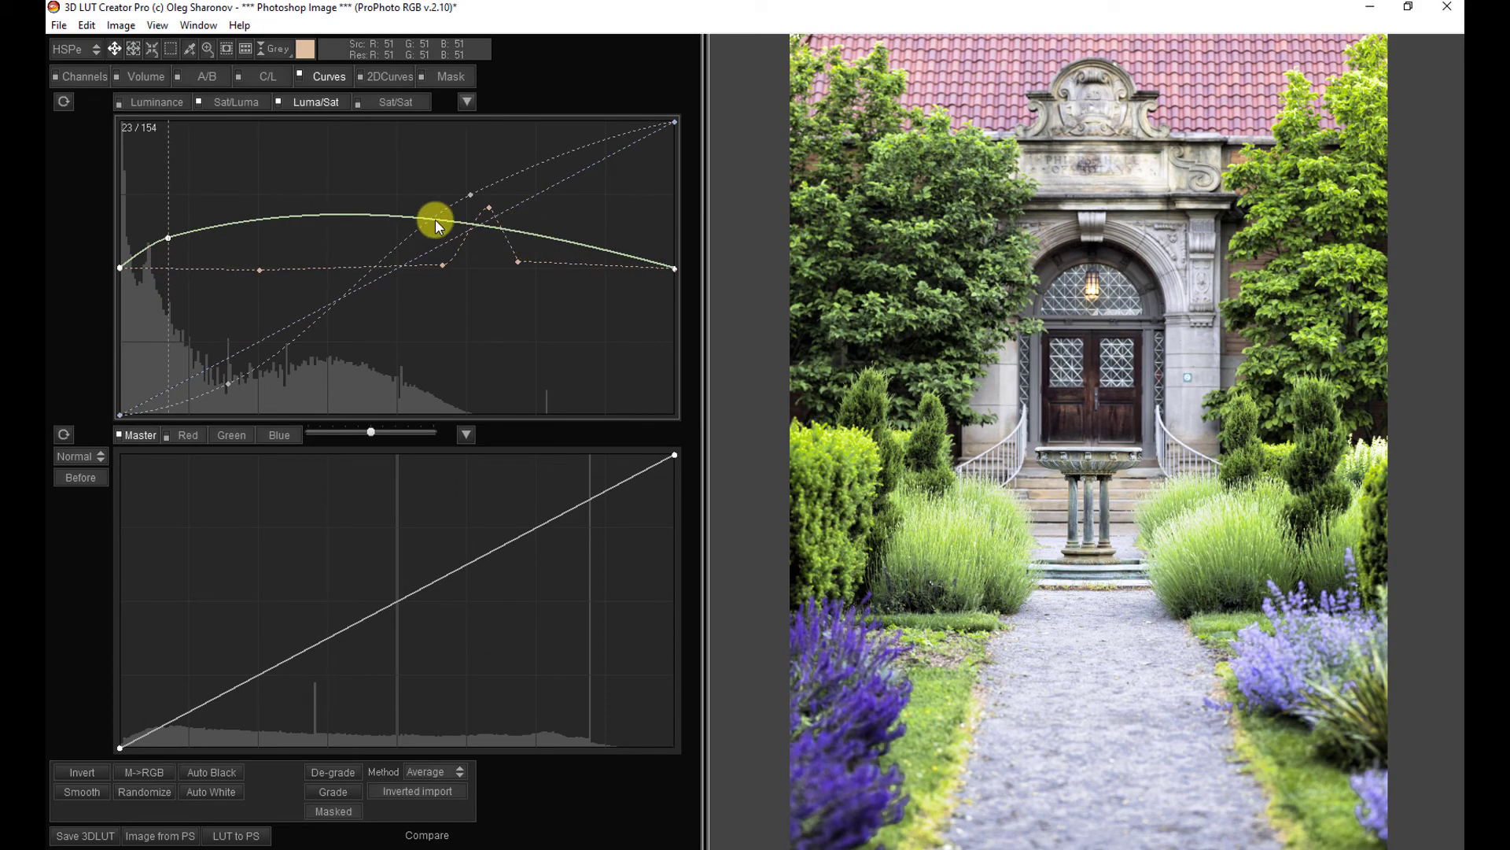
left_click_drag(437, 221, 443, 286)
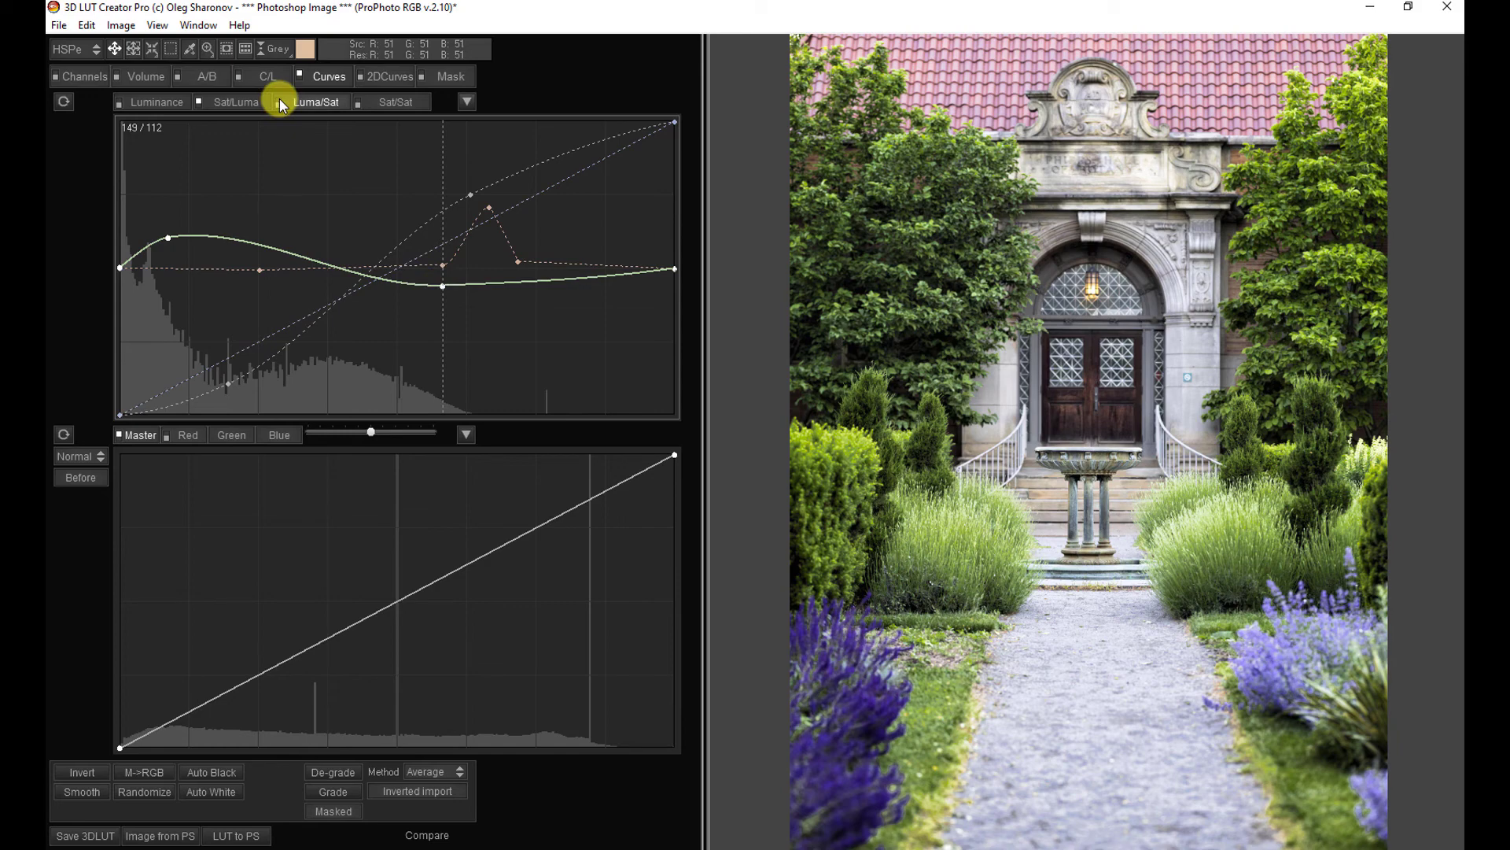
left_click(280, 99)
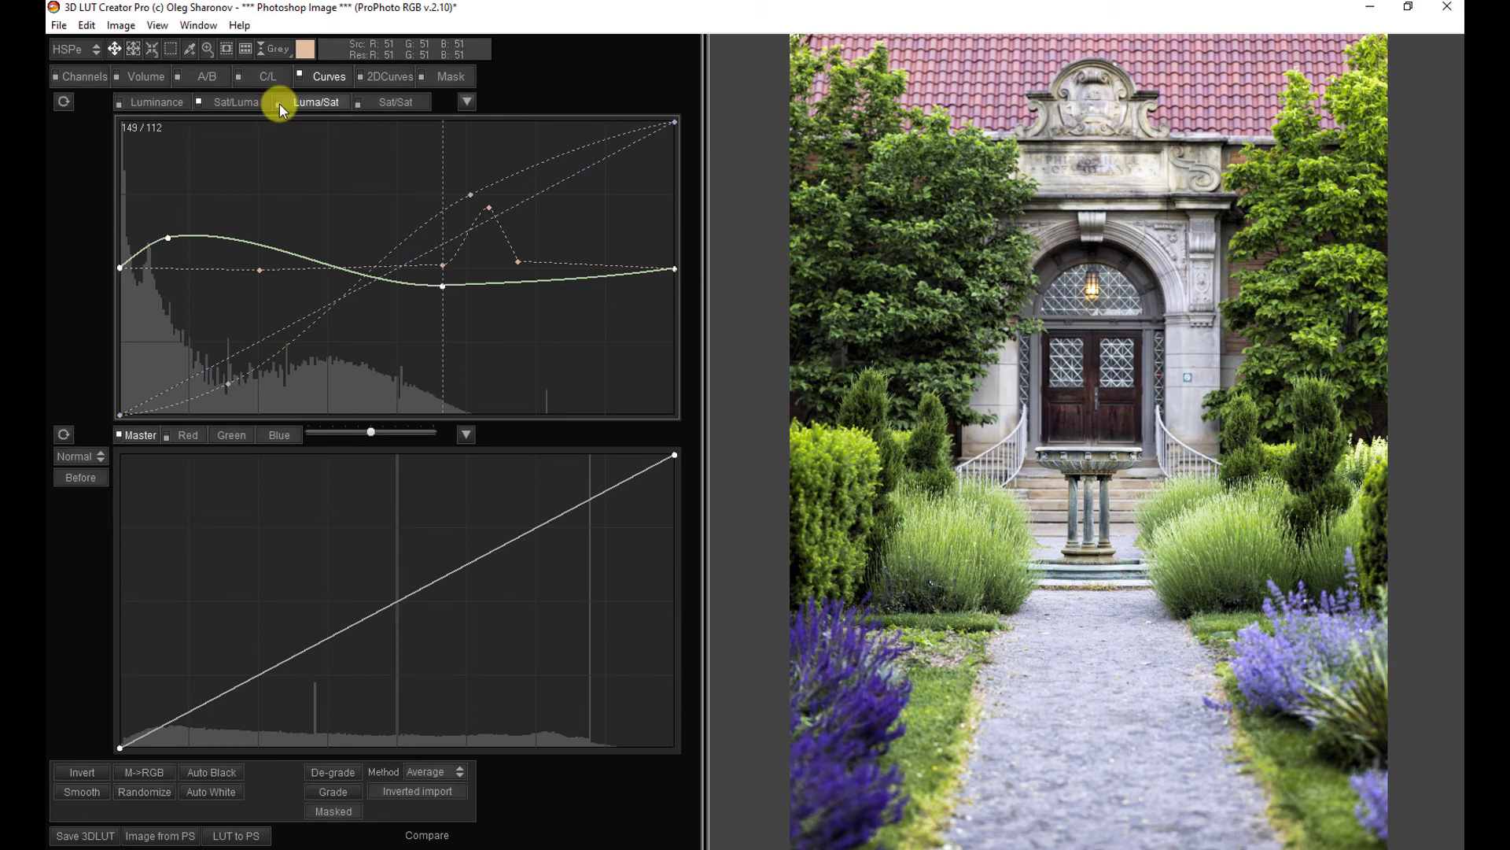
left_click(280, 102)
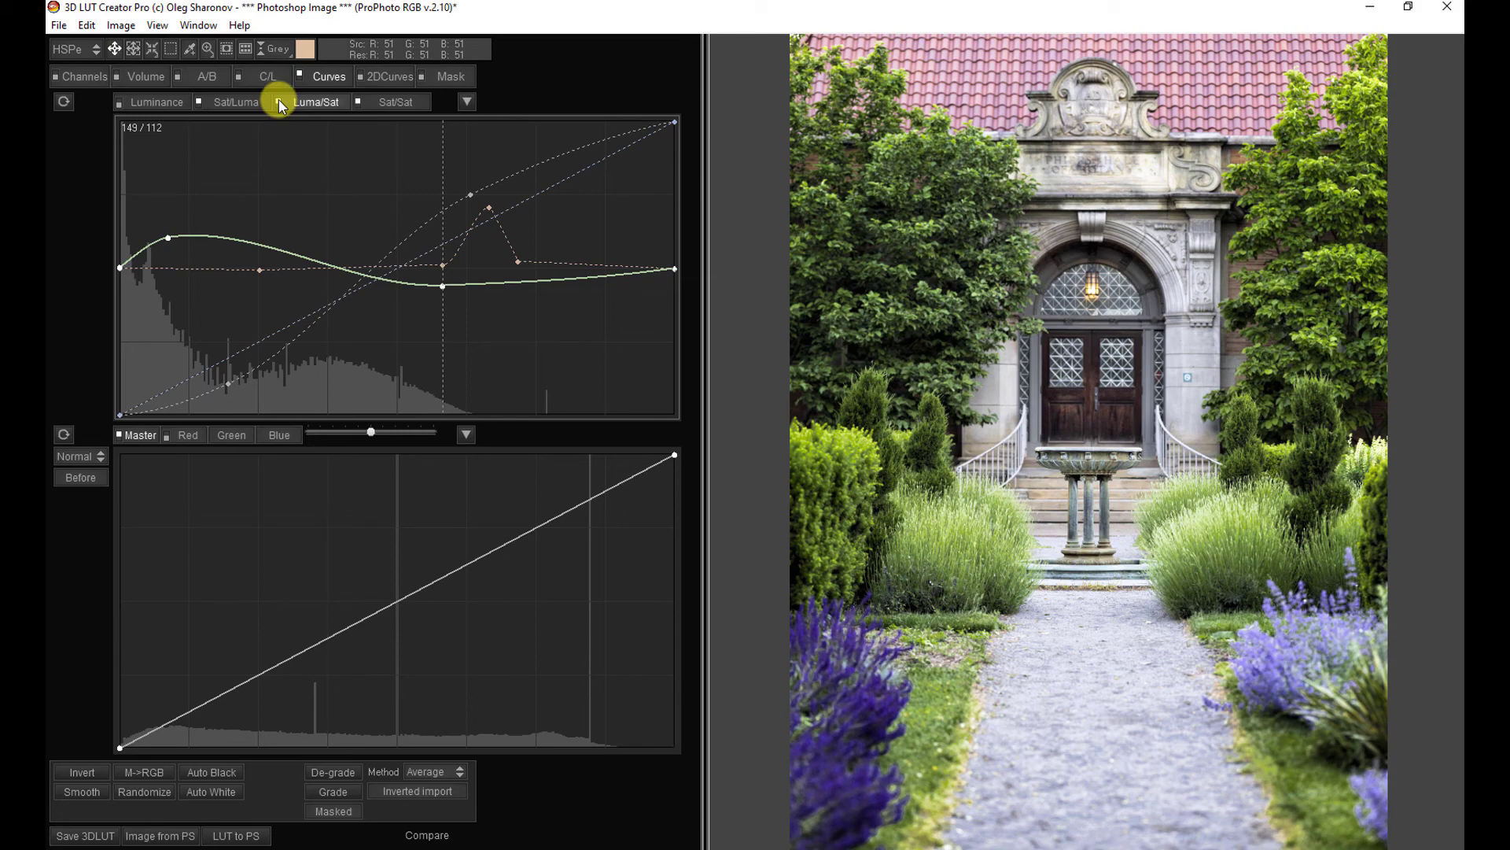
Step: On the Sat/Sat curve, boost the weak colours with a point at about 17 / 48 and restrain the stronger ones at about 104 / 96
left_click(400, 102)
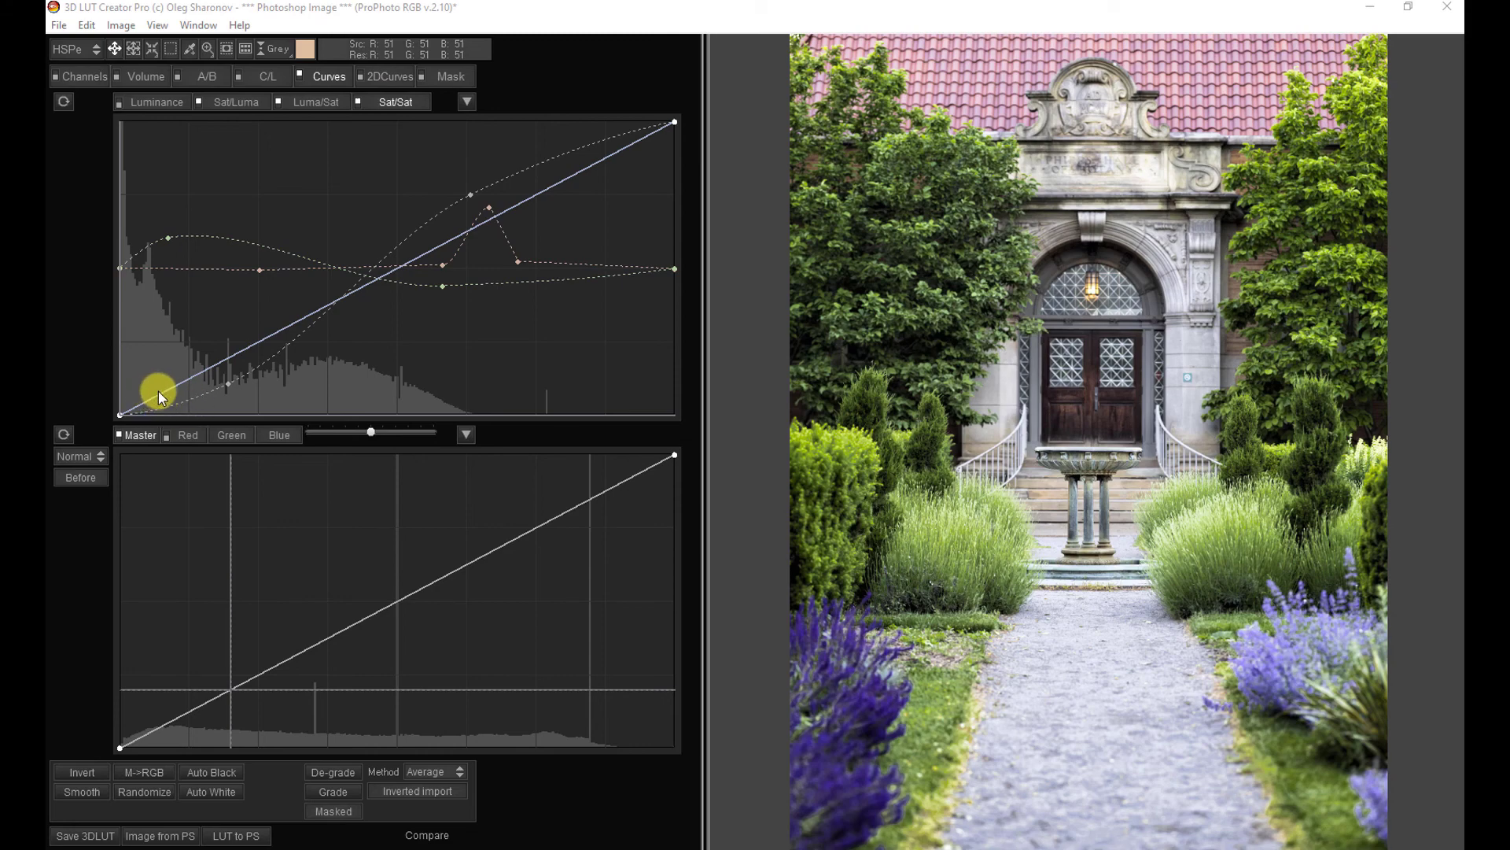
left_click_drag(178, 383, 156, 360)
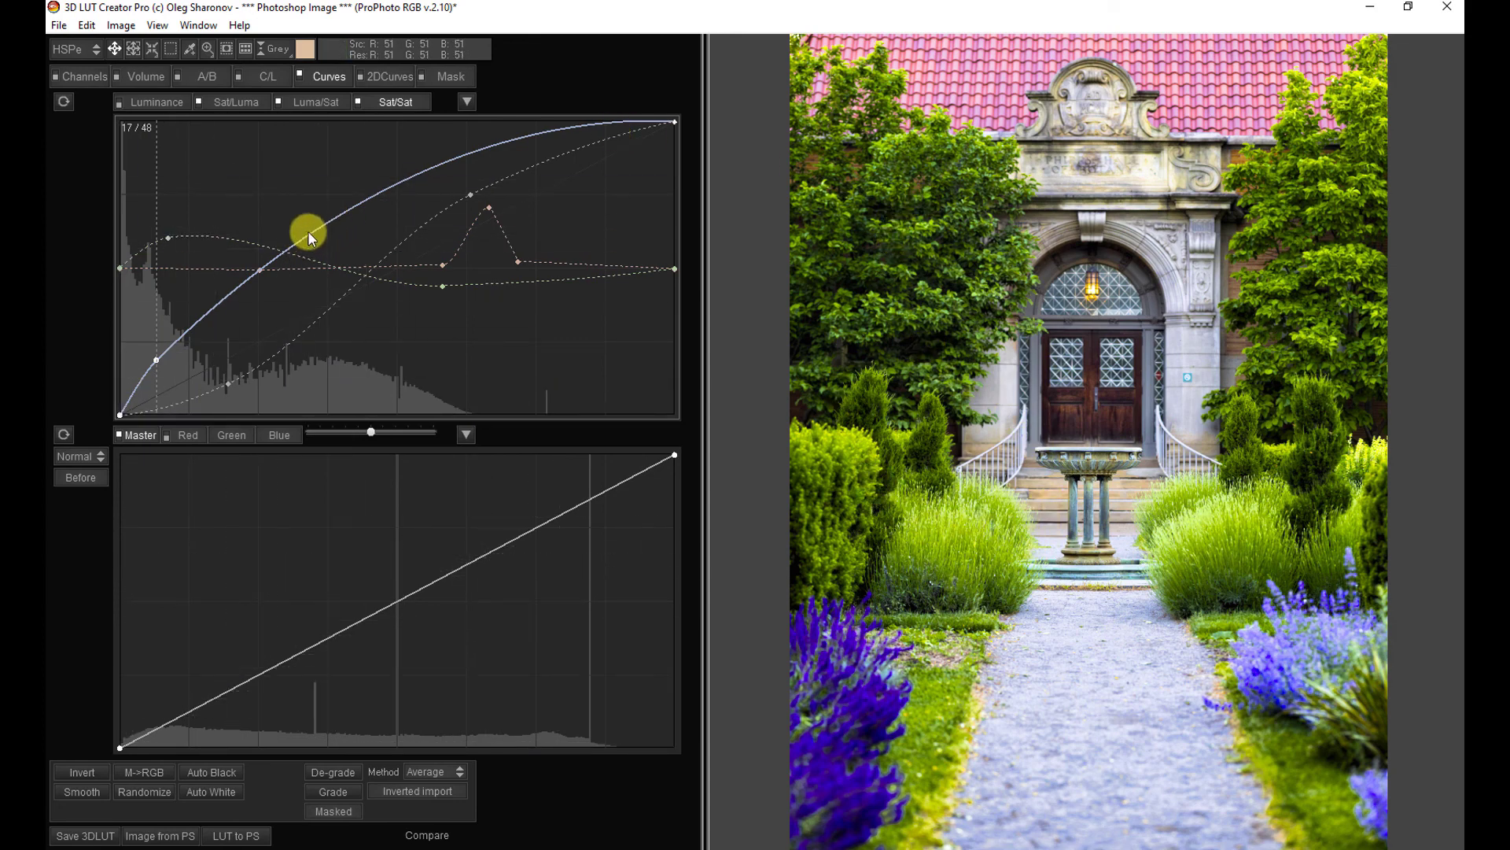
left_click_drag(300, 238, 346, 305)
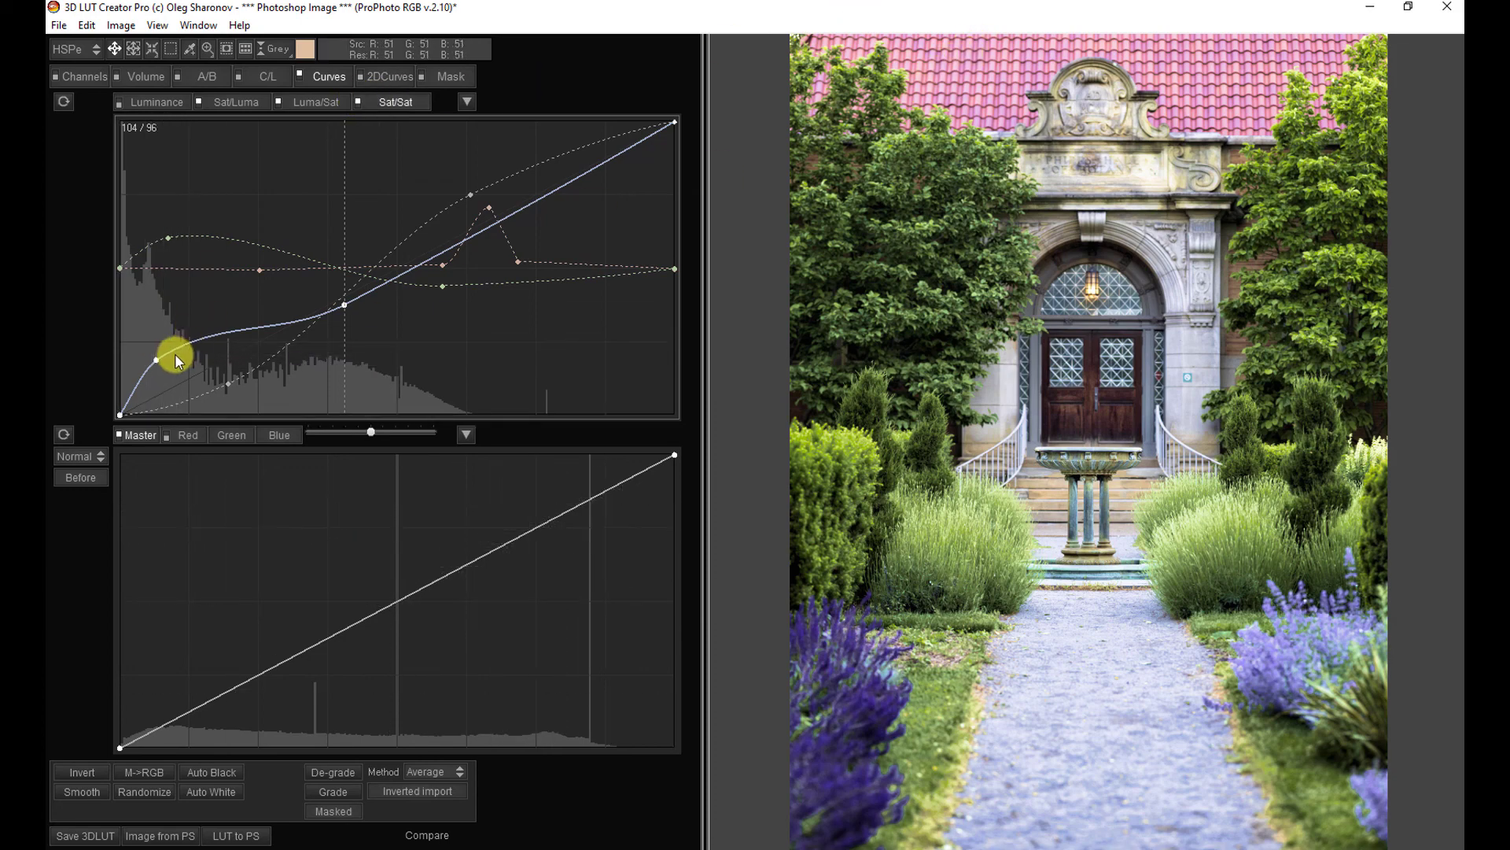
Step: Add a Sat/Sat curve point at about 40 / 44 to confine the boost and lower the low-saturation point to soften it
left_click(157, 366)
mouse_move(191, 357)
left_mouse_down()
mouse_move(202, 348)
mouse_move(206, 365)
left_mouse_up()
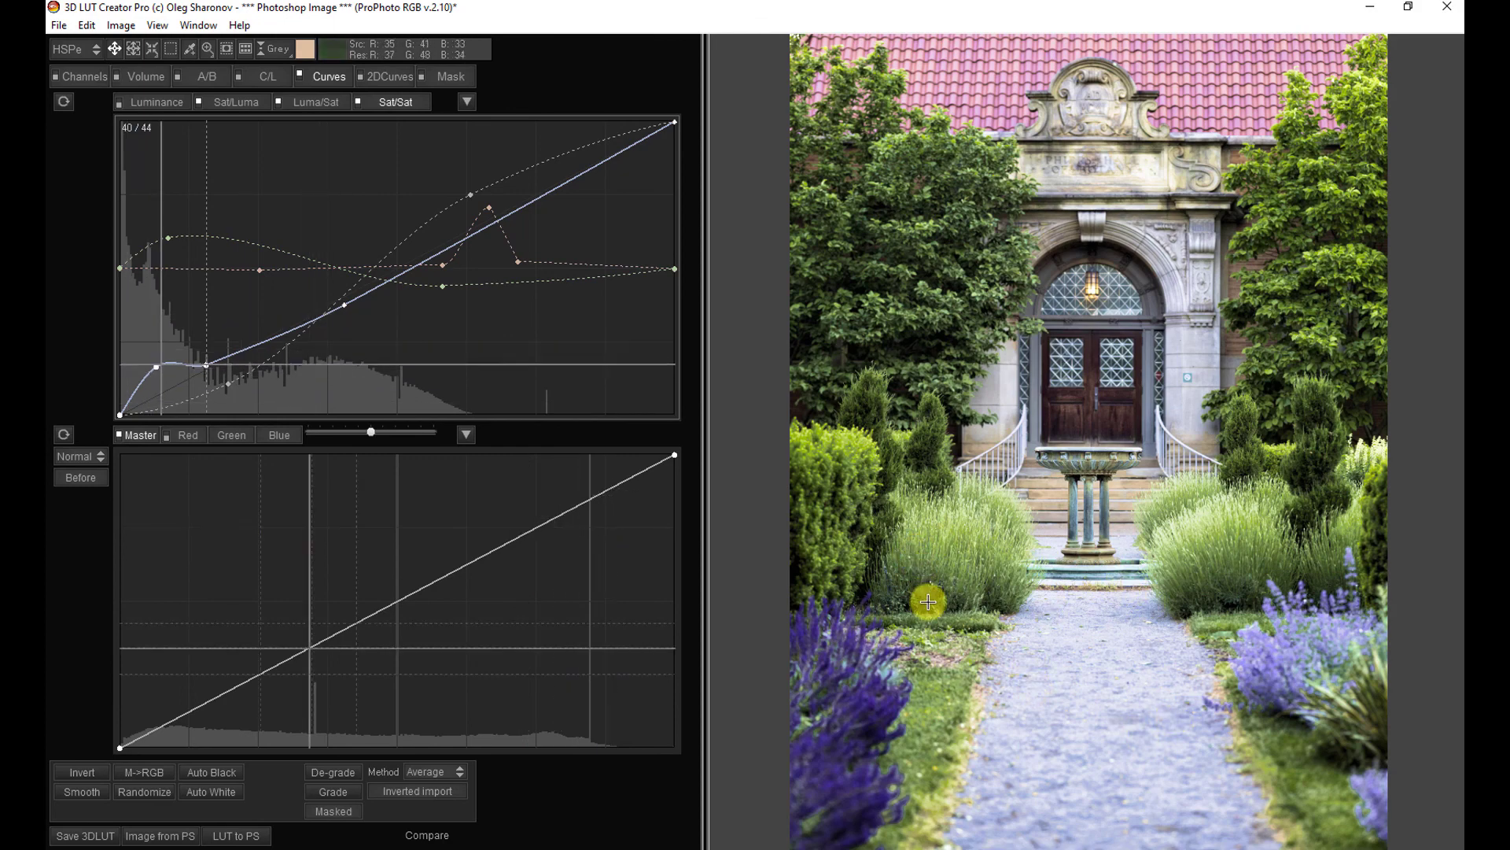
left_click(154, 365)
left_click_drag(152, 370, 156, 385)
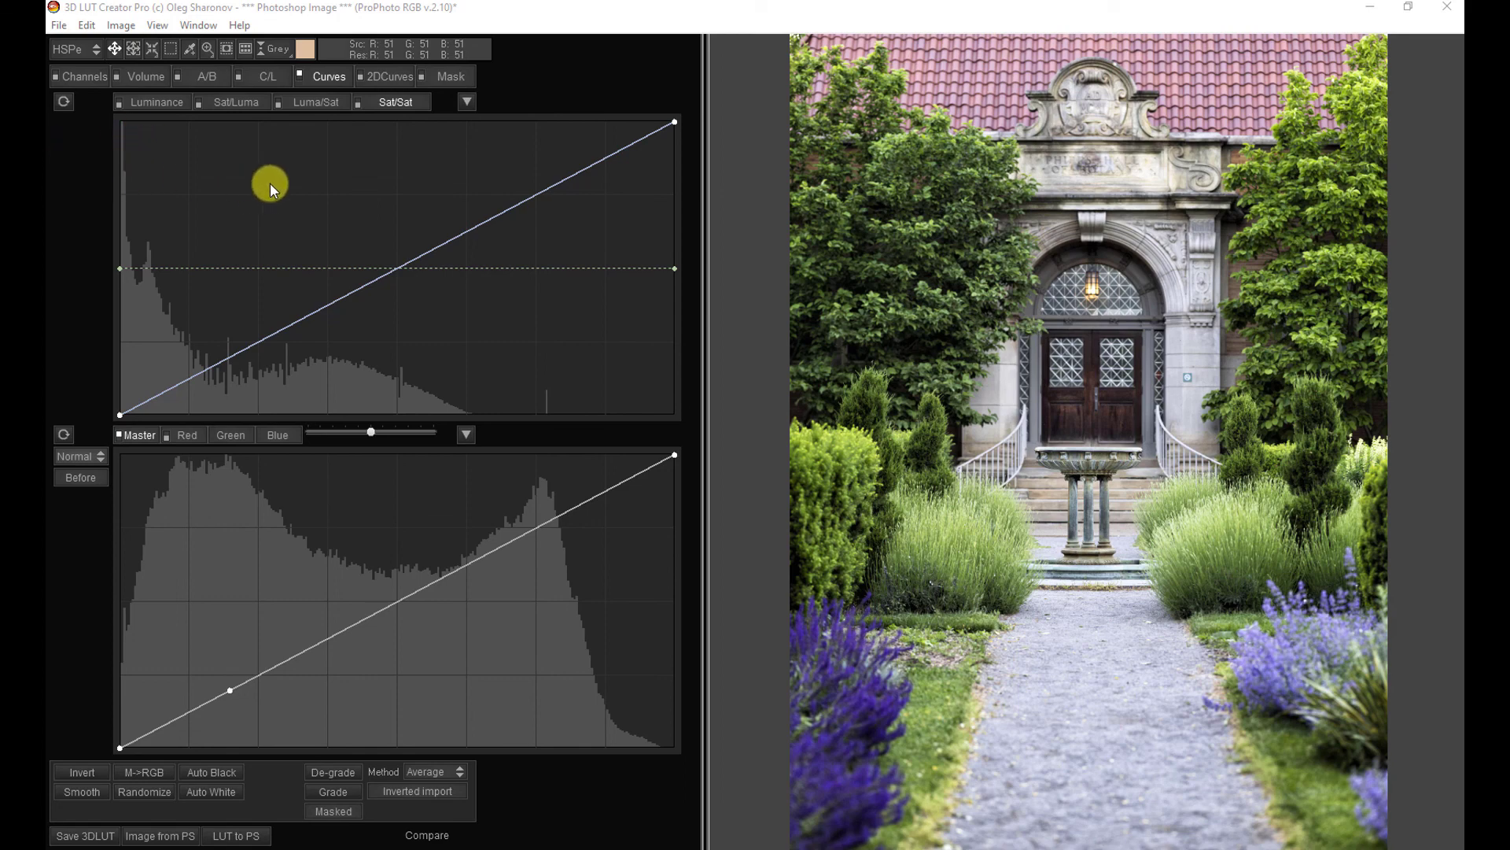
left_click(469, 102)
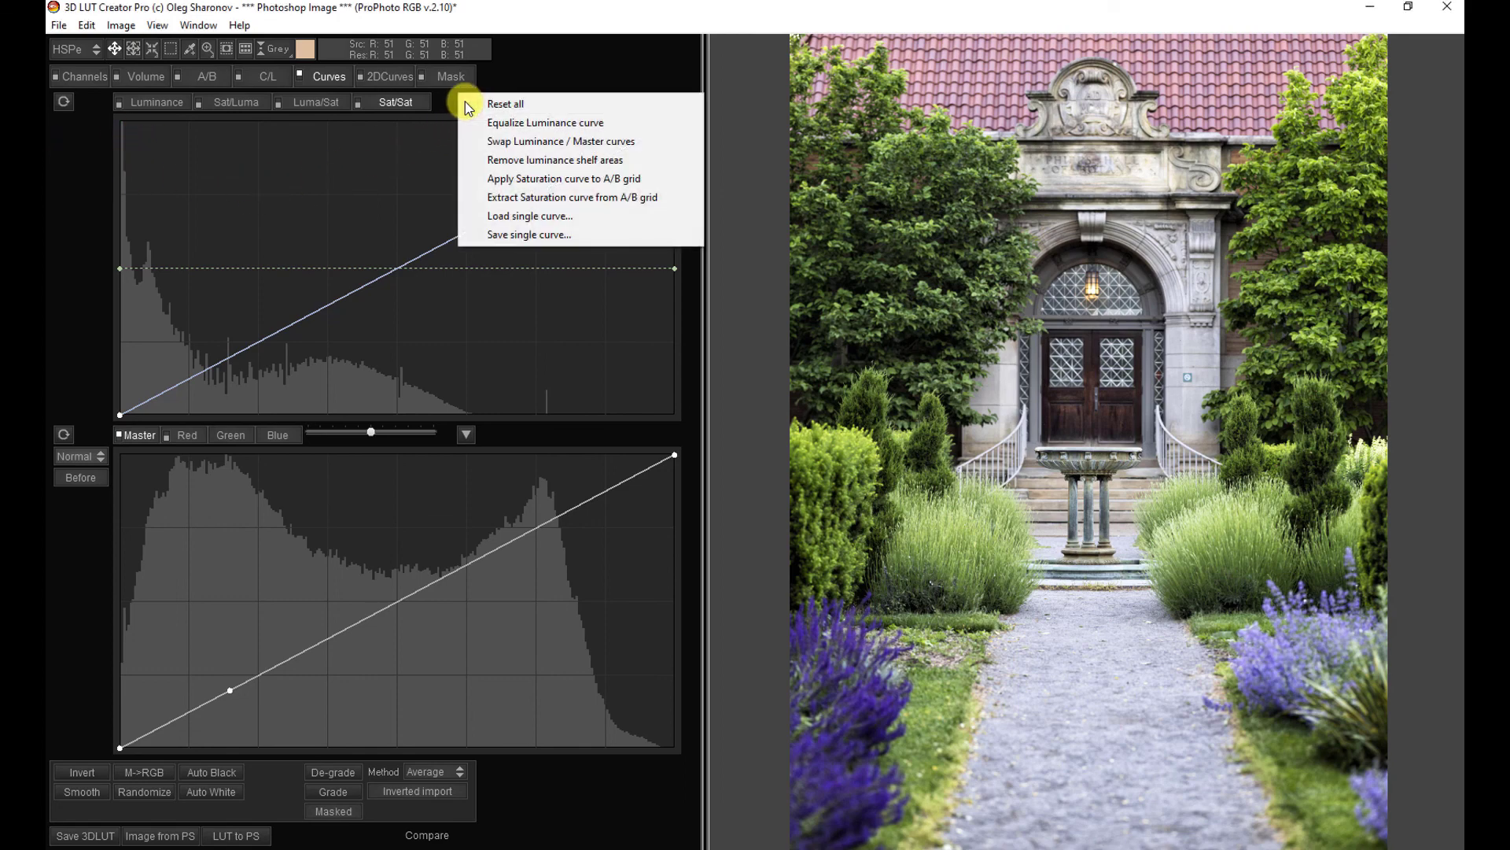
left_click(100, 457)
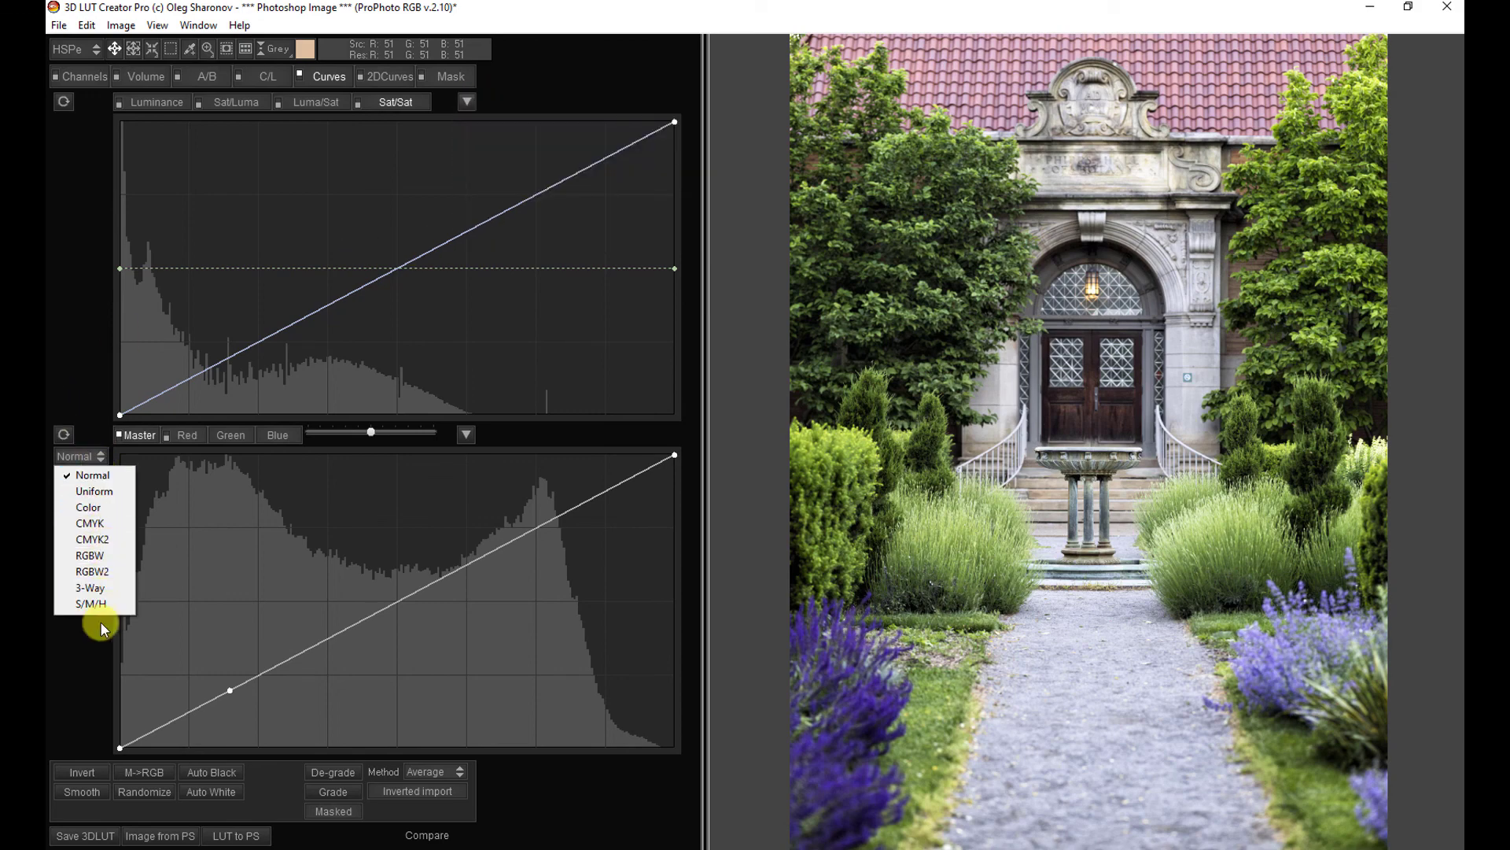
left_click(82, 671)
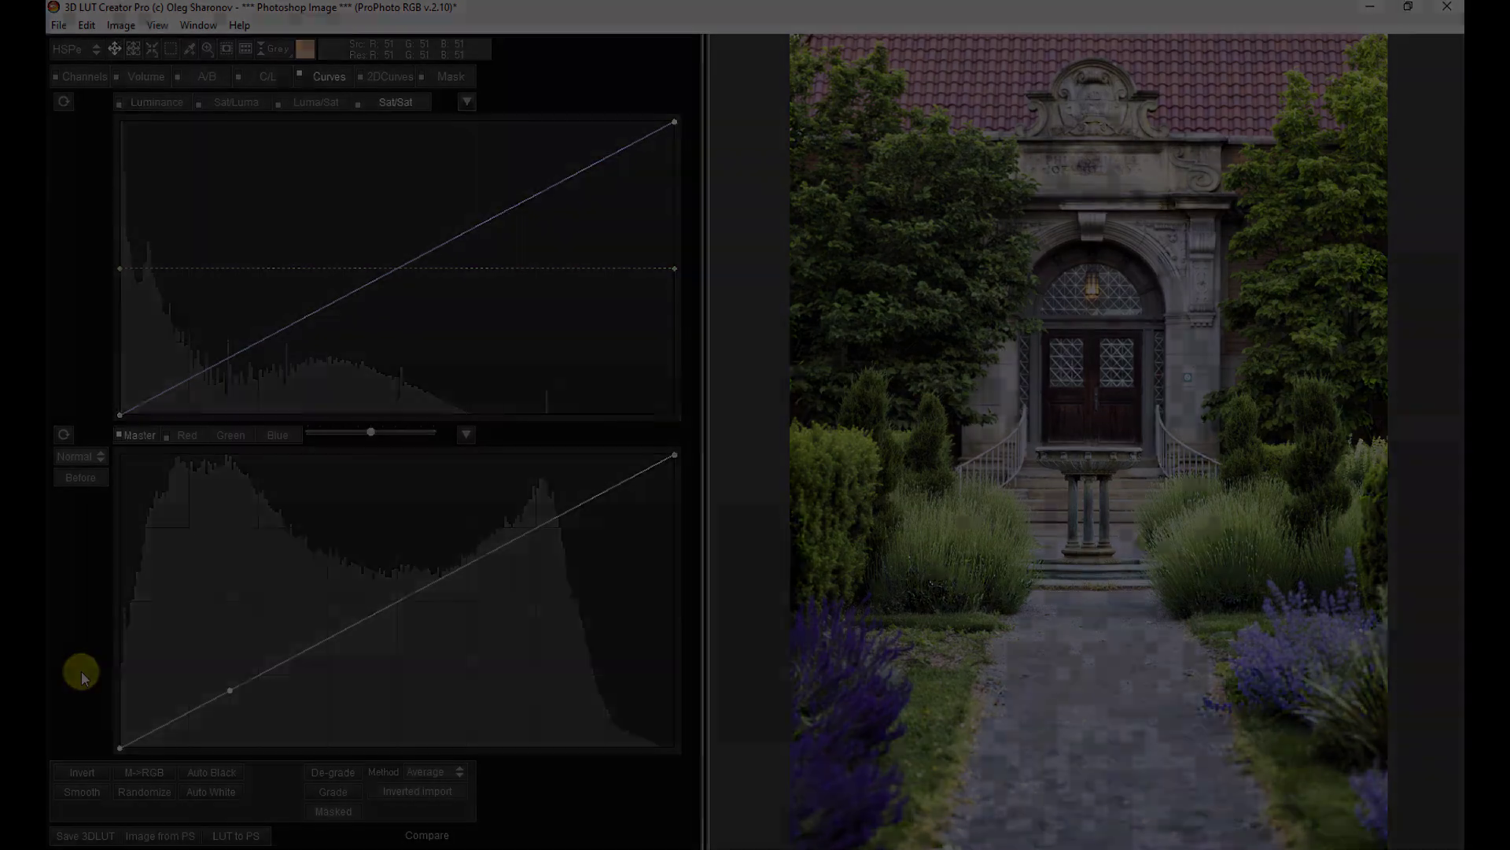